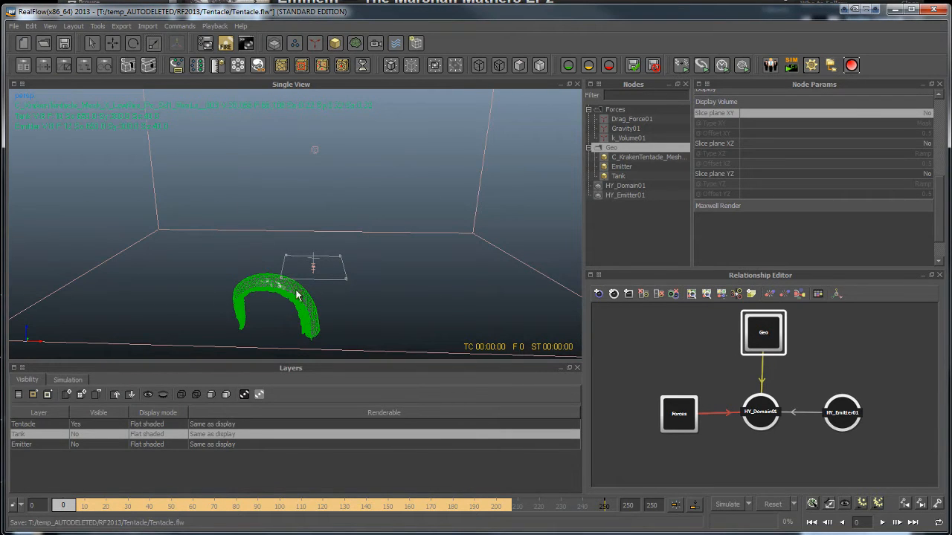
Examine the cached HY_Domain01 water simulation around the tentacle from several angles, from the early frames through frame 112
{"action": "left_click_drag", "start_coordinate": [264, 194], "coordinate": [173, 276], "text": "alt"}
{"action": "left_click_drag", "start_coordinate": [86, 505], "coordinate": [198, 509]}
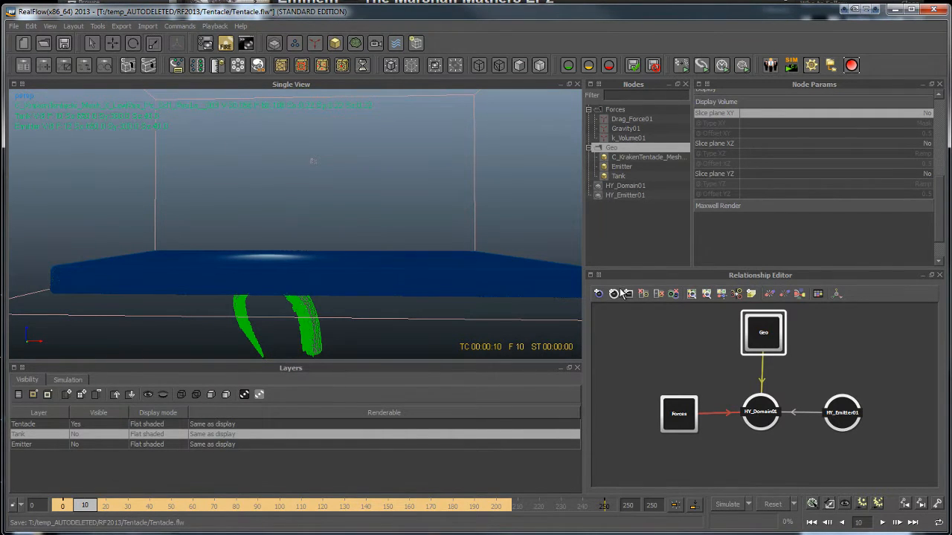
{"action": "left_click", "coordinate": [773, 414]}
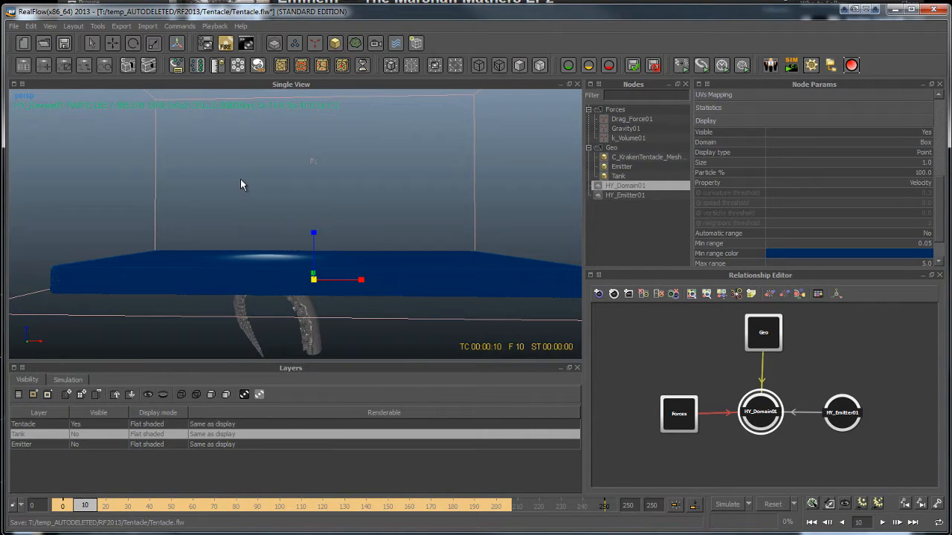
{"action": "left_click_drag", "start_coordinate": [241, 184], "coordinate": [238, 254], "text": "alt"}
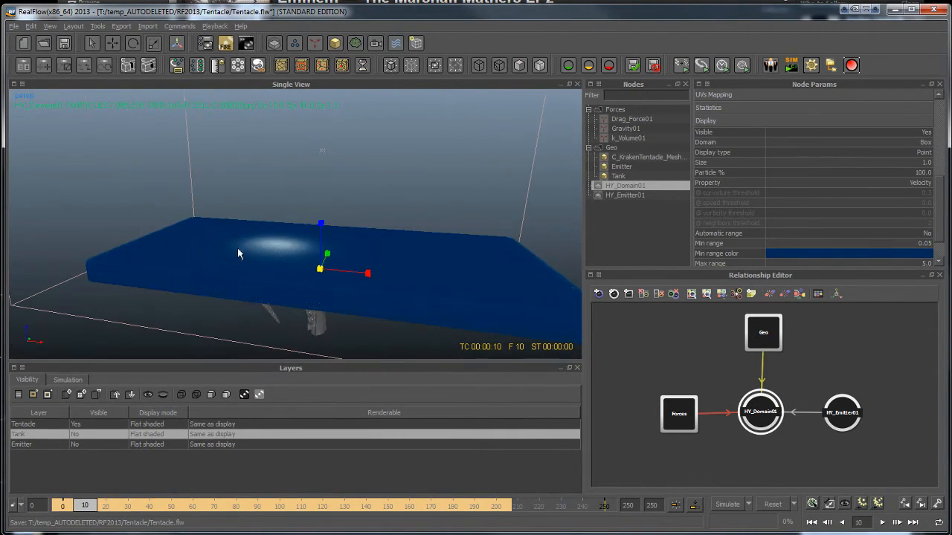
{"action": "left_click", "coordinate": [125, 506]}
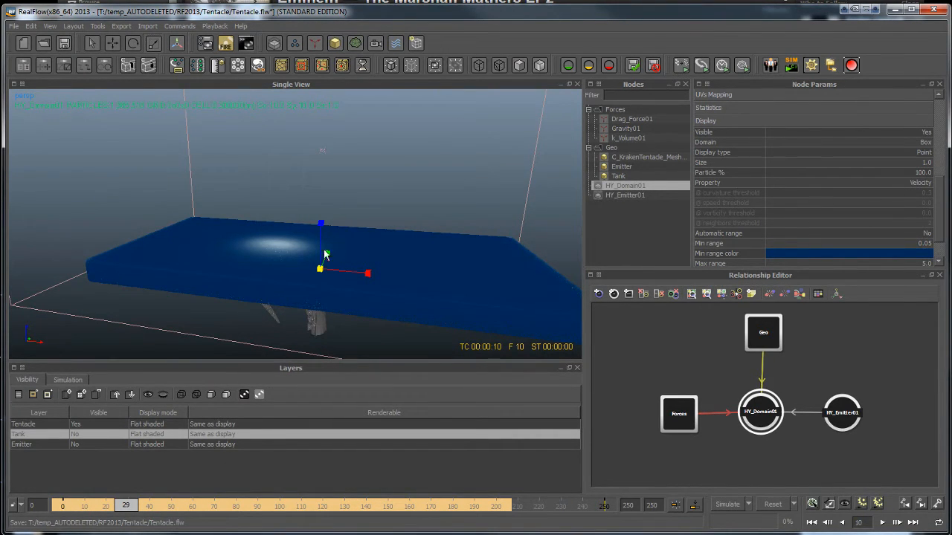
{"action": "left_click_drag", "start_coordinate": [351, 259], "coordinate": [350, 287], "text": "alt"}
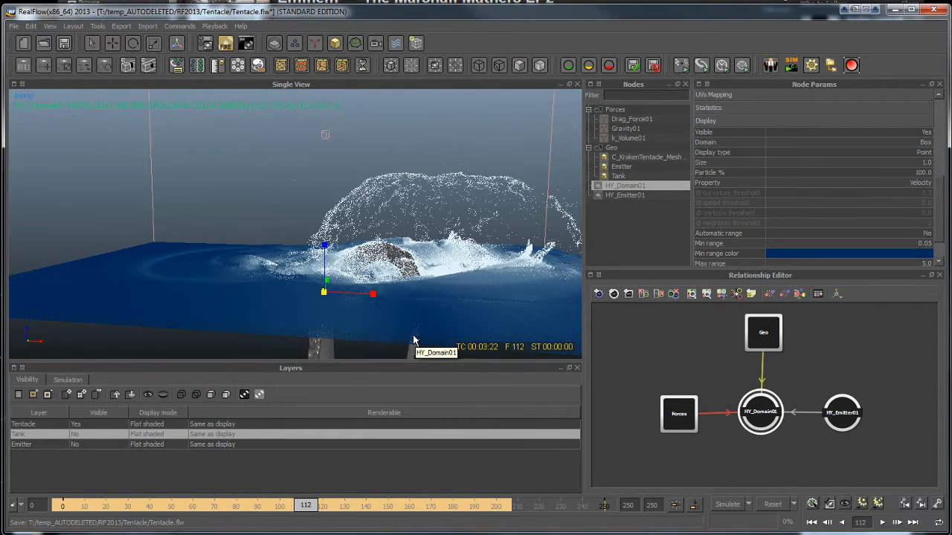
{"action": "left_click_drag", "start_coordinate": [414, 340], "coordinate": [392, 202], "text": "alt"}
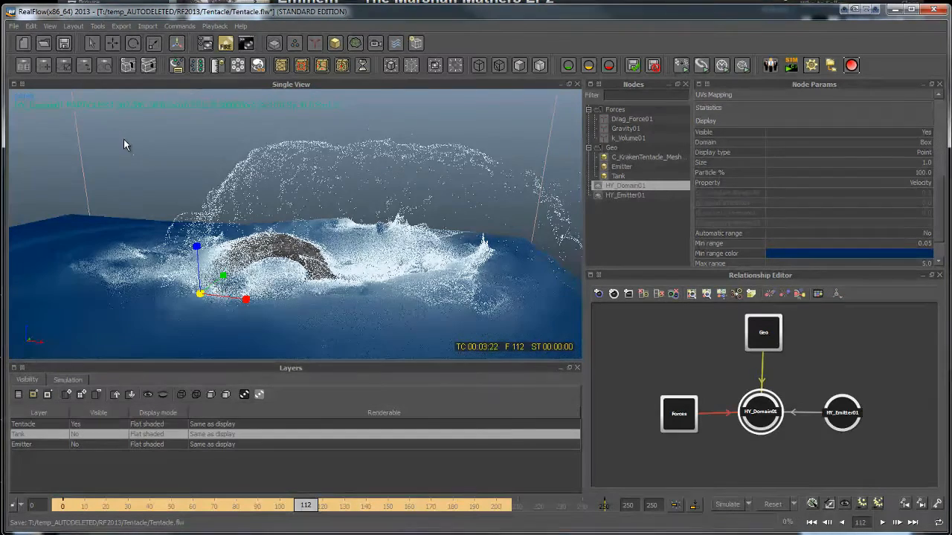
{"action": "left_click_drag", "start_coordinate": [124, 139], "coordinate": [261, 238], "text": "alt"}
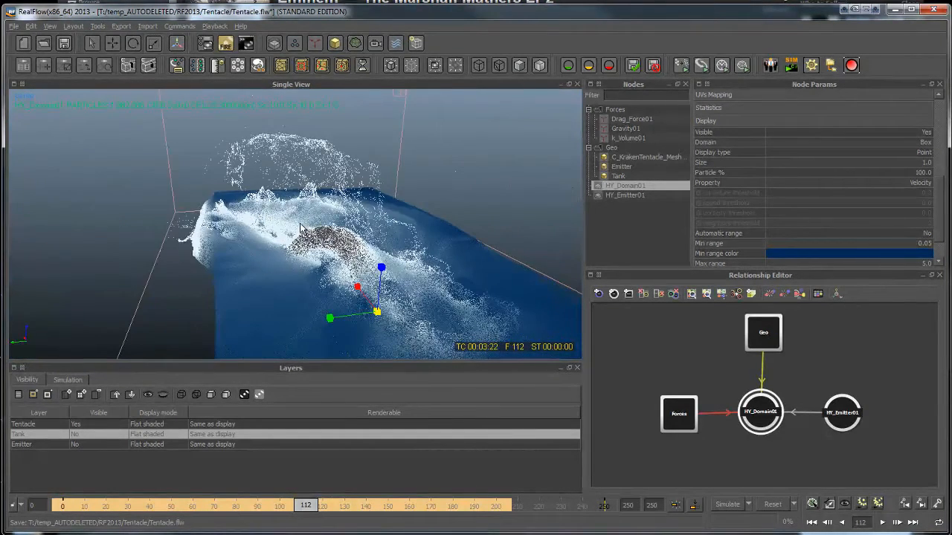
{"action": "left_click_drag", "start_coordinate": [337, 255], "coordinate": [376, 255], "text": "alt"}
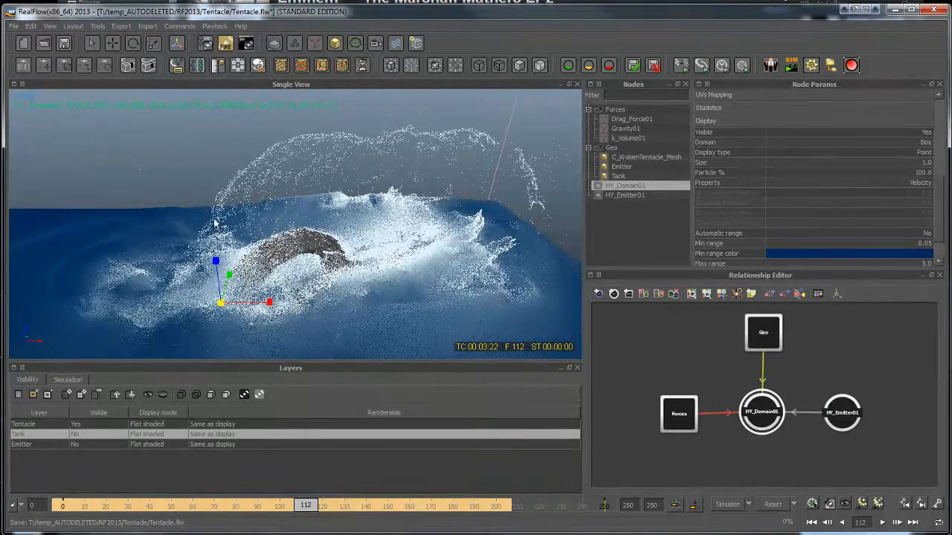
Add a Hybrido Splash & Foam node and arrange it with the Geo, domain and emitter nodes in the relationship graph
{"action": "left_click", "coordinate": [273, 44]}
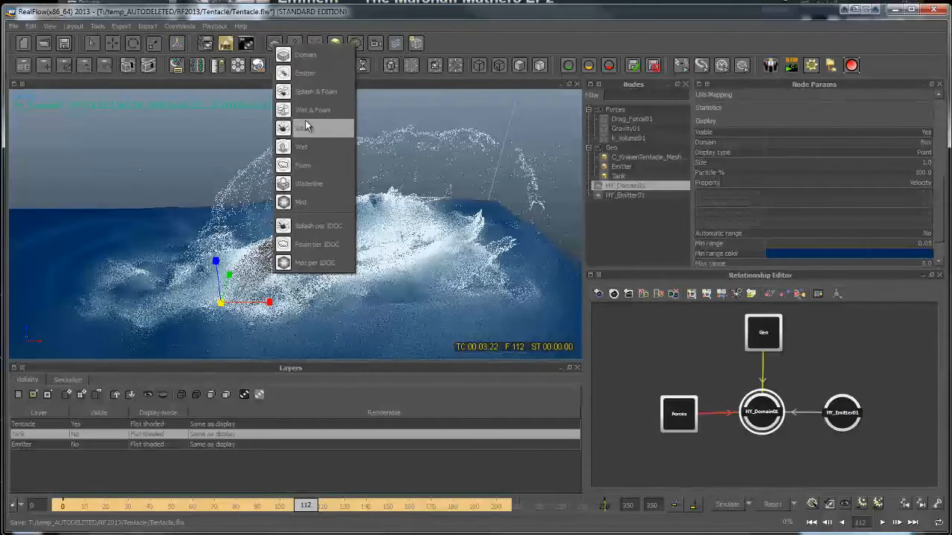
{"action": "left_click", "coordinate": [314, 92]}
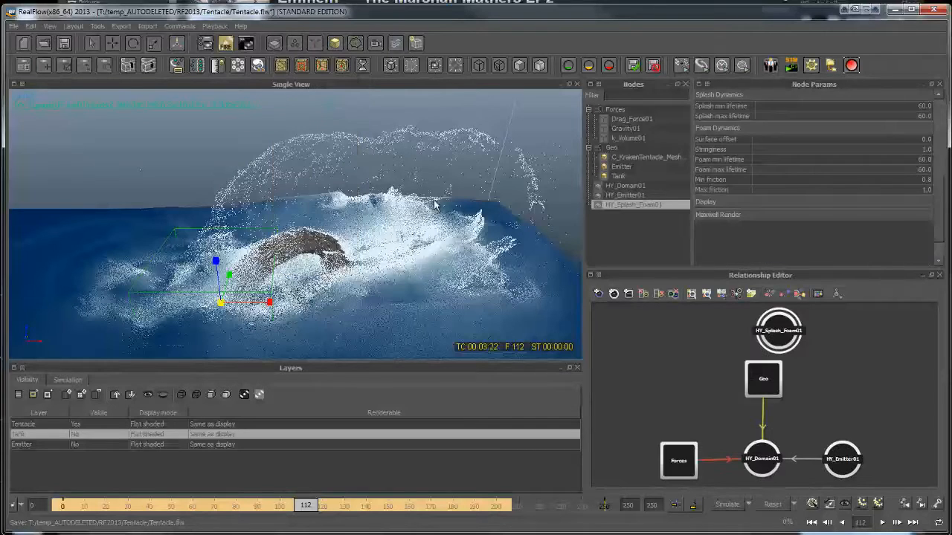
{"action": "left_click_drag", "start_coordinate": [752, 334], "coordinate": [643, 374]}
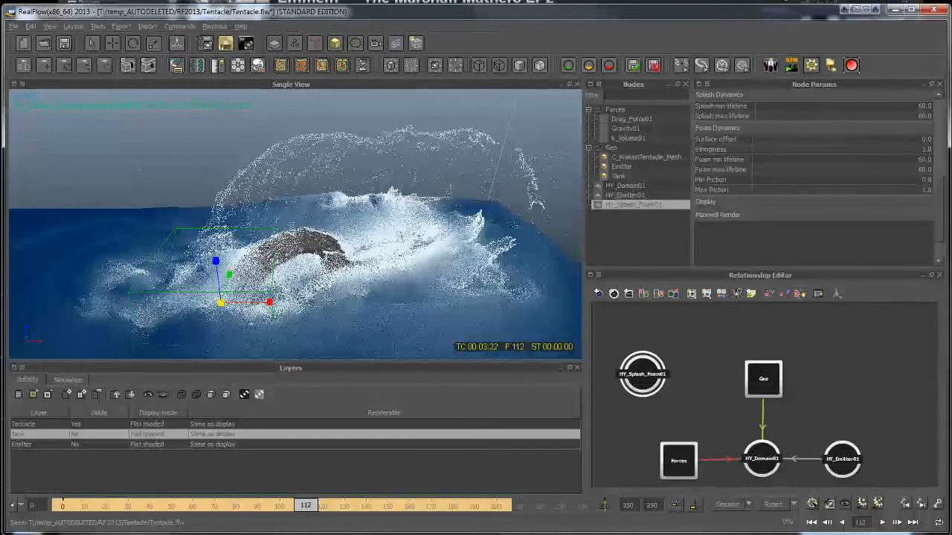
{"action": "left_click_drag", "start_coordinate": [706, 401], "coordinate": [693, 354]}
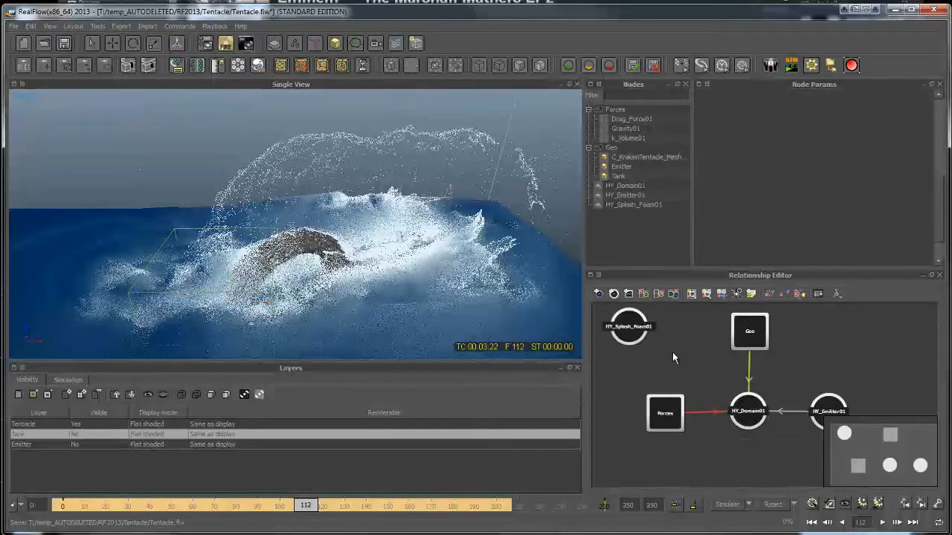
{"action": "left_click_drag", "start_coordinate": [638, 321], "coordinate": [667, 344]}
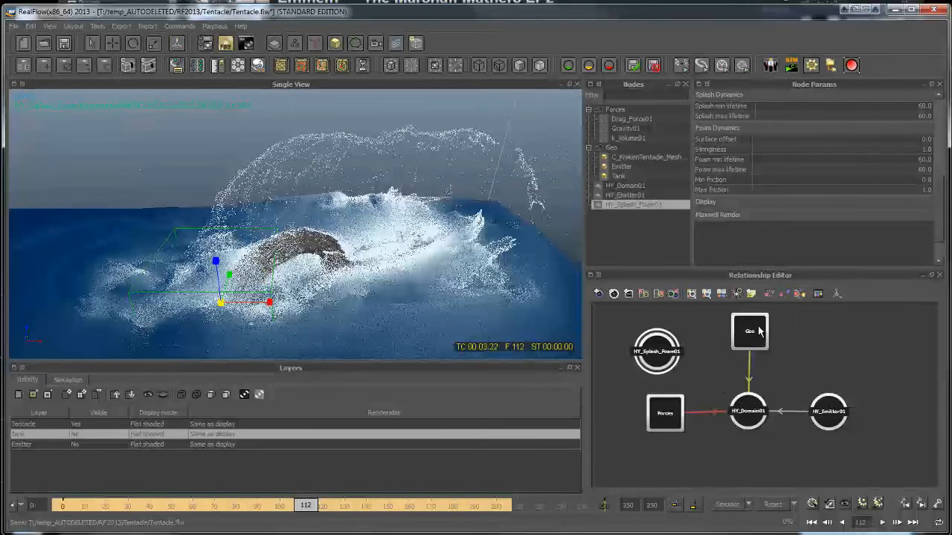
{"action": "left_click_drag", "start_coordinate": [760, 331], "coordinate": [755, 333]}
{"action": "mouse_move", "coordinate": [742, 412]}
{"action": "left_mouse_down"}
{"action": "mouse_move", "coordinate": [743, 425]}
{"action": "mouse_move", "coordinate": [747, 415]}
{"action": "left_mouse_up"}
{"action": "left_click_drag", "start_coordinate": [842, 415], "coordinate": [852, 416]}
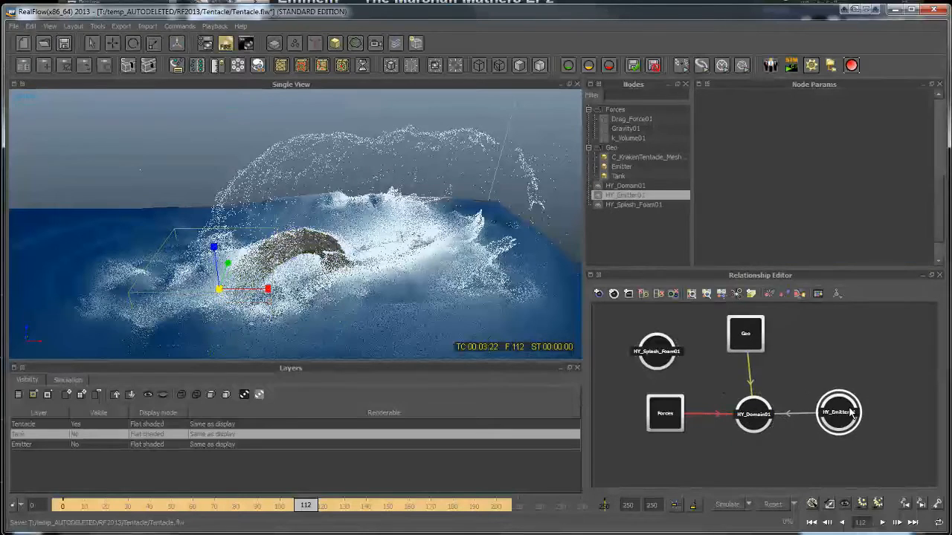
Link the HY_Splash_Foam01 node to HY_Domain01 in the relationship graph
{"action": "left_click", "coordinate": [763, 424]}
{"action": "left_click", "coordinate": [655, 357]}
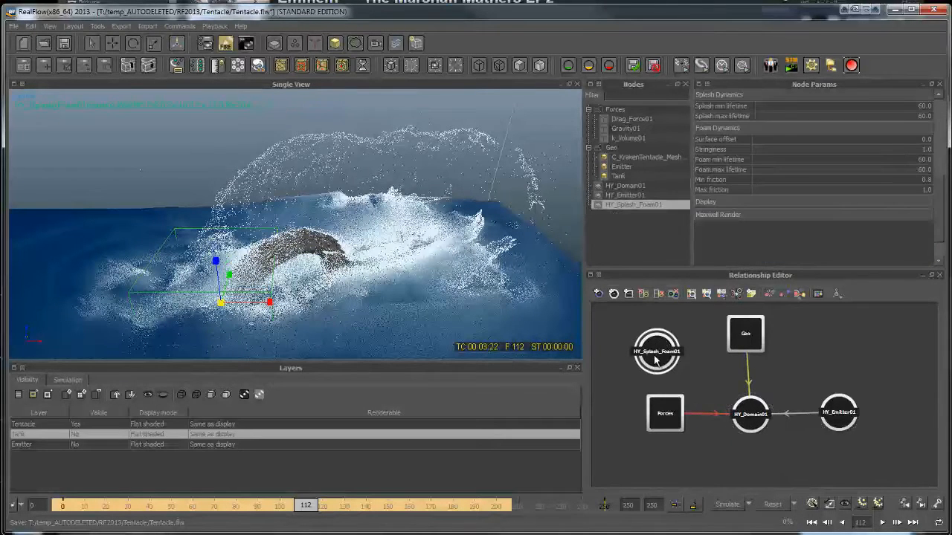
{"action": "middle_click_drag", "start_coordinate": [654, 350], "coordinate": [750, 412]}
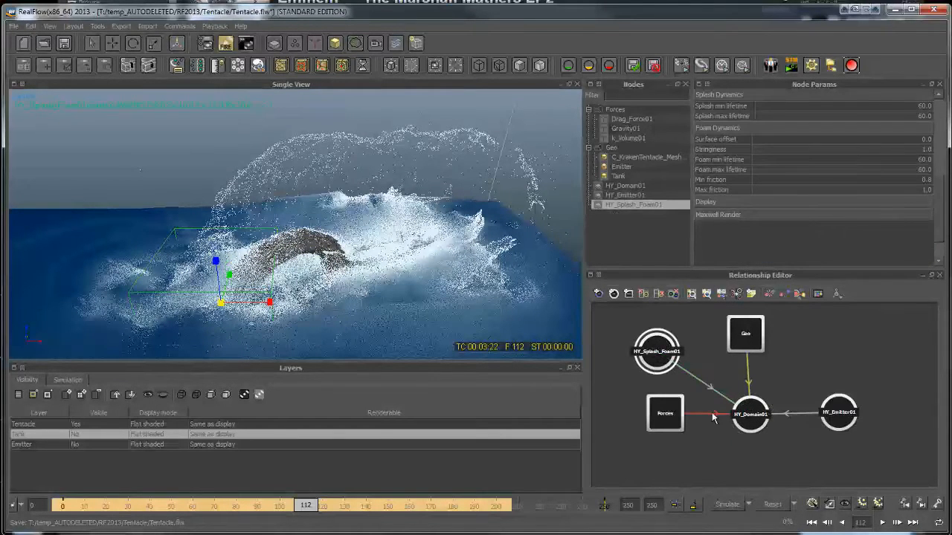
Set the Flip simulation layer's status to Cache and reset the simulation
{"action": "left_click", "coordinate": [57, 380]}
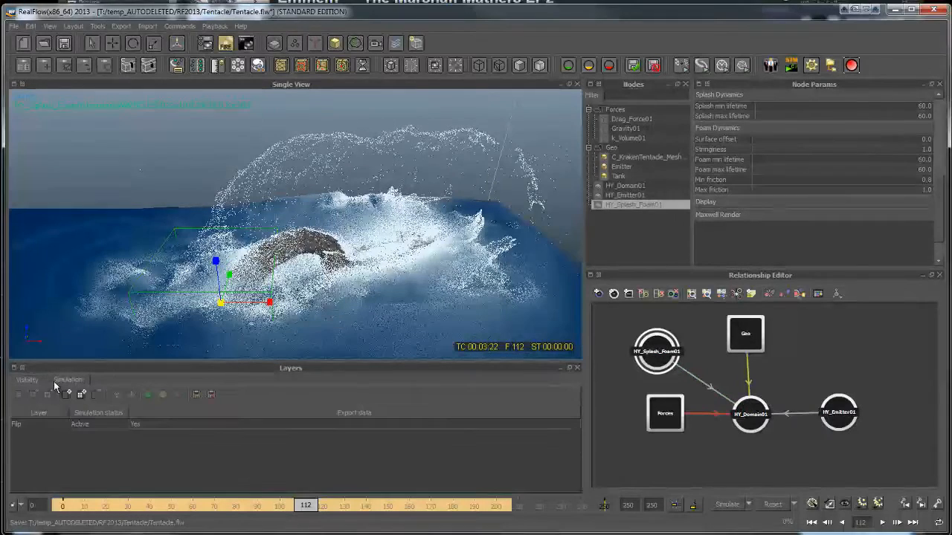
{"action": "left_click", "coordinate": [31, 423]}
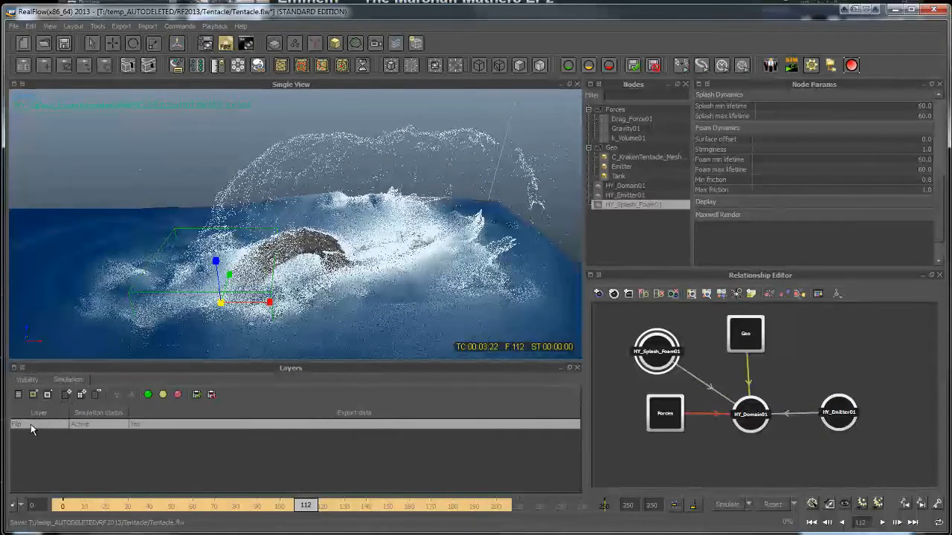
{"action": "left_click", "coordinate": [148, 394]}
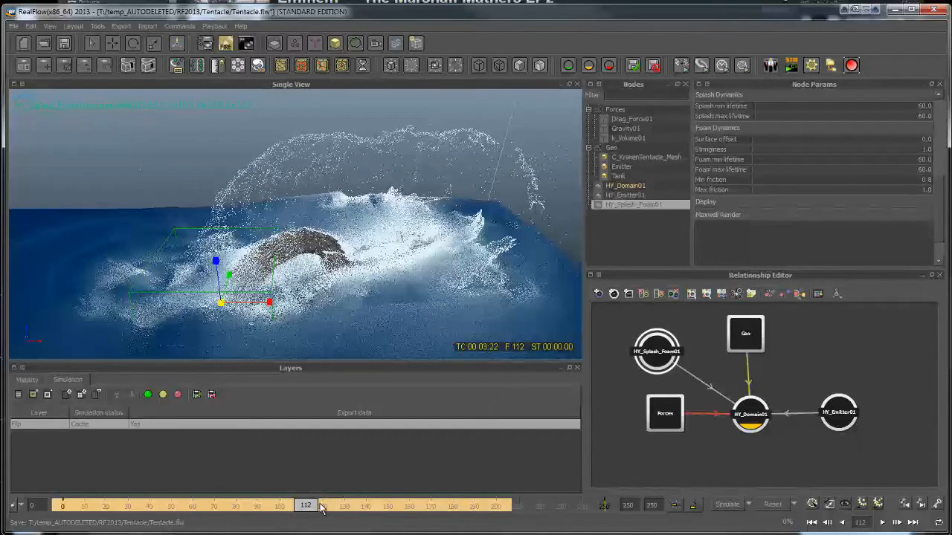
{"action": "left_click", "coordinate": [772, 505]}
{"action": "left_click", "coordinate": [454, 293]}
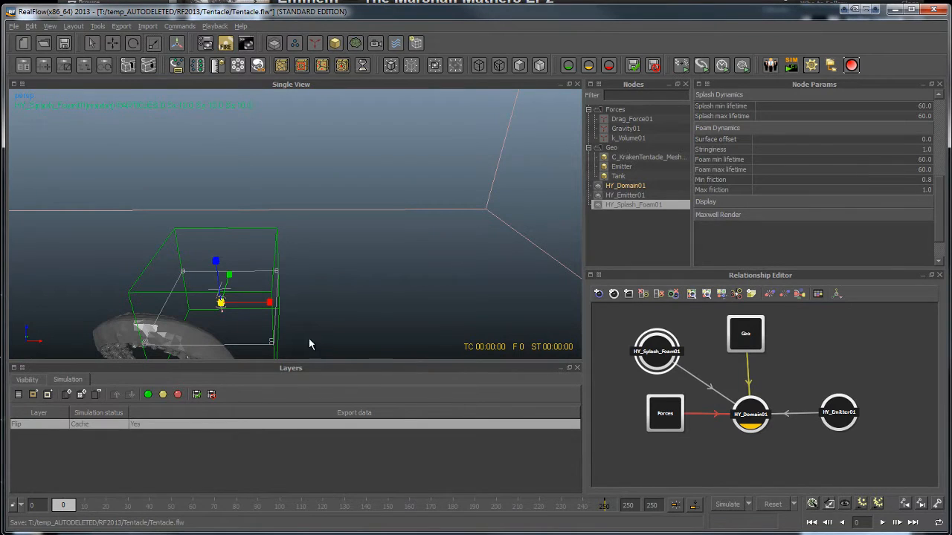
Raise the HY_Splash_Foam01 box vertically above the tentacle
{"action": "left_click_drag", "start_coordinate": [317, 297], "coordinate": [378, 259], "text": "alt"}
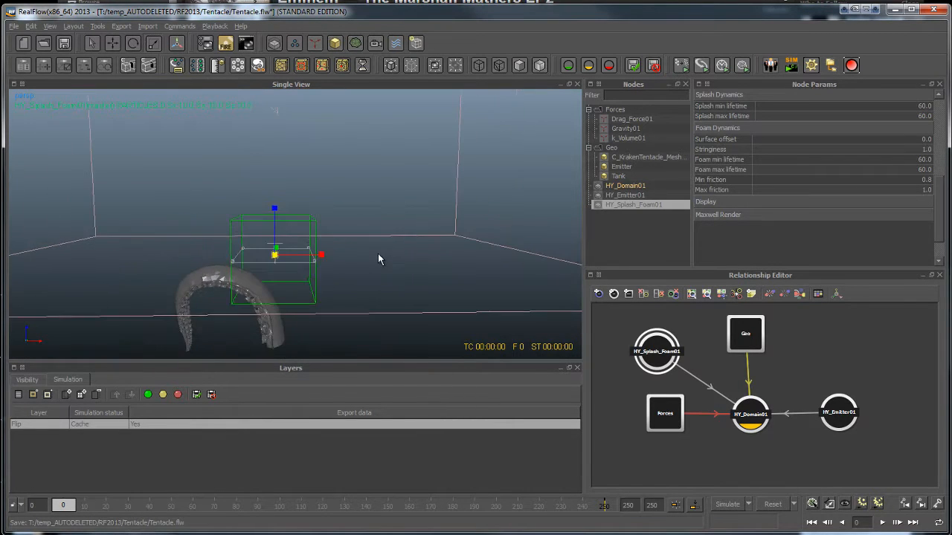
{"action": "left_click_drag", "start_coordinate": [324, 236], "coordinate": [279, 206], "text": "alt"}
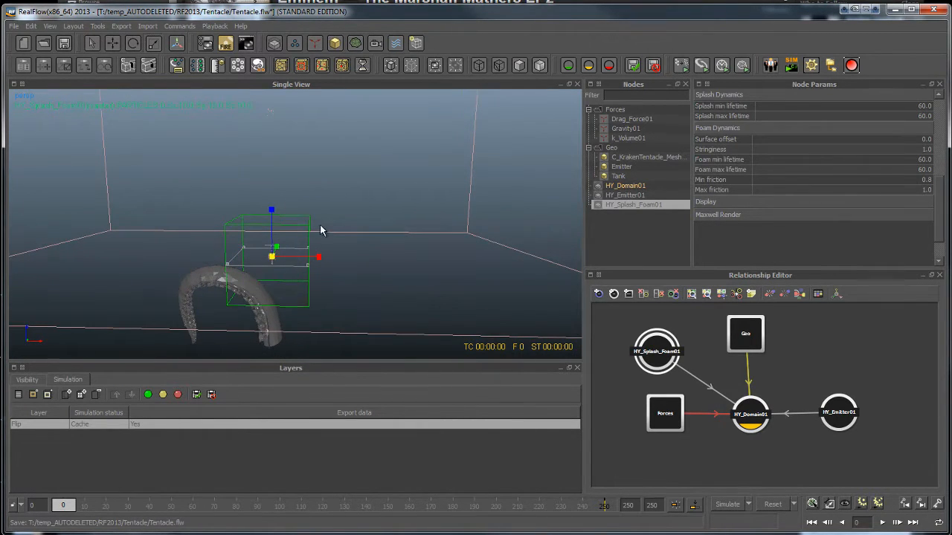
{"action": "left_click", "coordinate": [321, 230], "text": "ctrl"}
{"action": "left_click", "coordinate": [282, 221]}
{"action": "left_click_drag", "start_coordinate": [271, 210], "coordinate": [273, 182]}
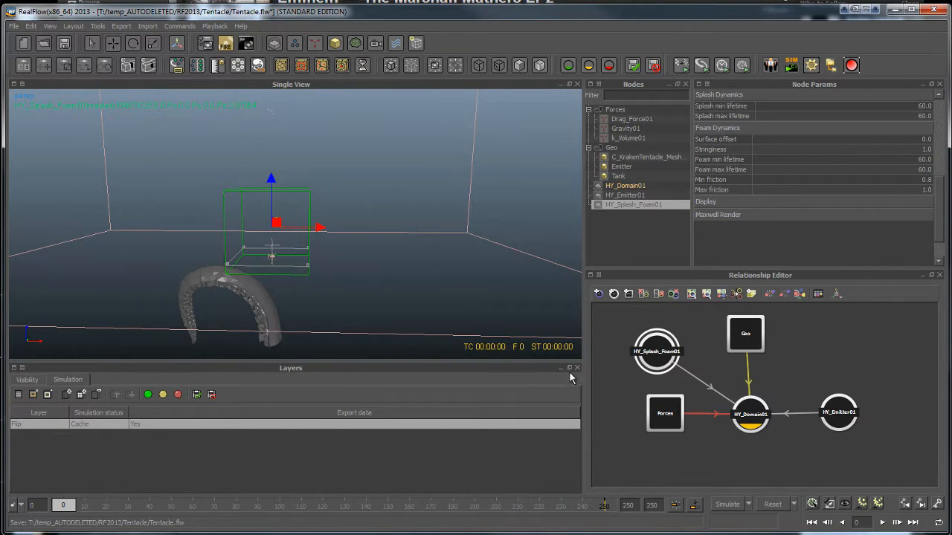
Using frame 120 as reference, scale the HY_Splash_Foam01 box horizontally to spread it over the water around the tentacle
{"action": "left_click", "coordinate": [679, 506]}
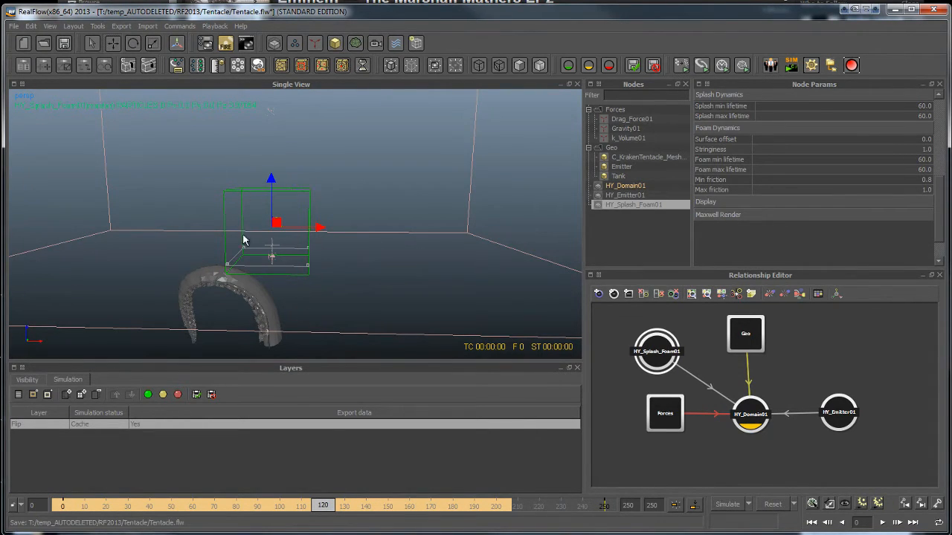
{"action": "left_click_drag", "start_coordinate": [293, 245], "coordinate": [374, 167], "text": "alt"}
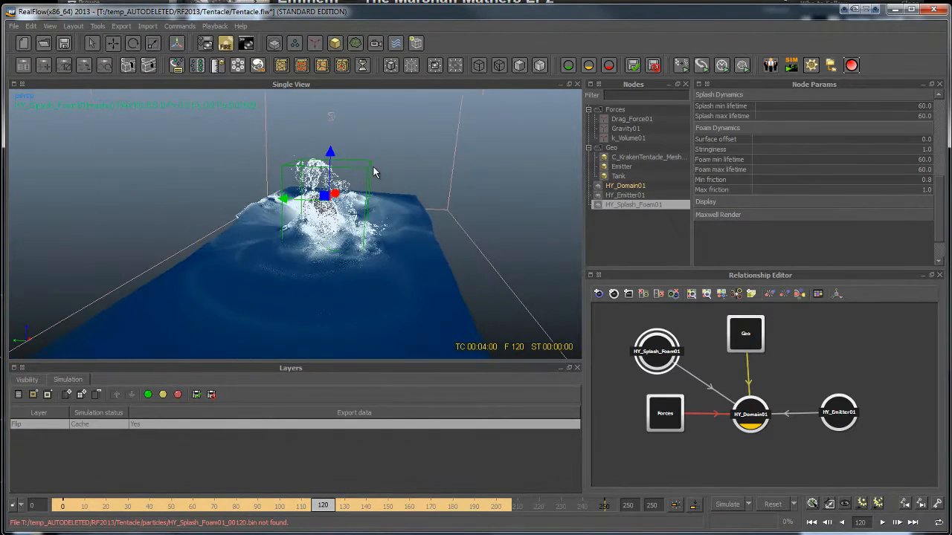
{"action": "left_click_drag", "start_coordinate": [354, 244], "coordinate": [358, 288], "text": "alt"}
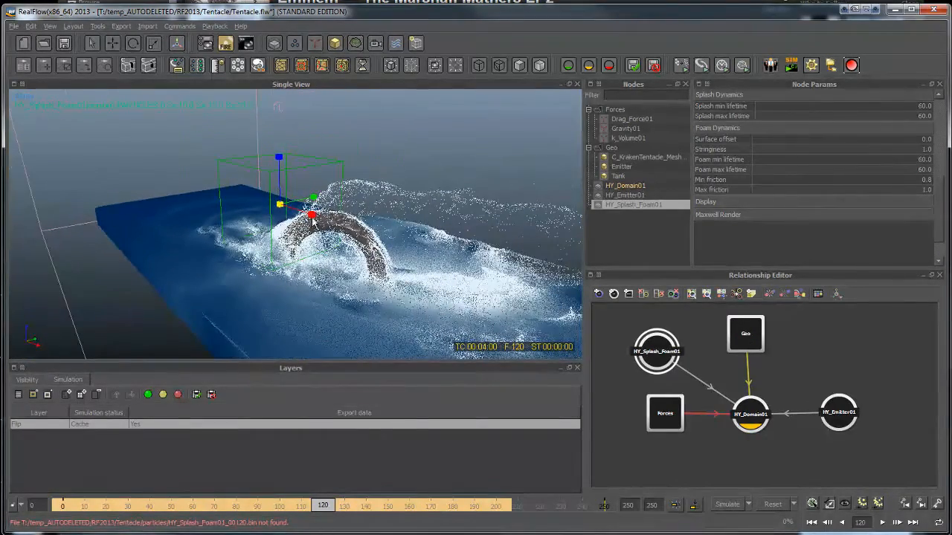
{"action": "left_click_drag", "start_coordinate": [338, 247], "coordinate": [327, 205], "text": "alt"}
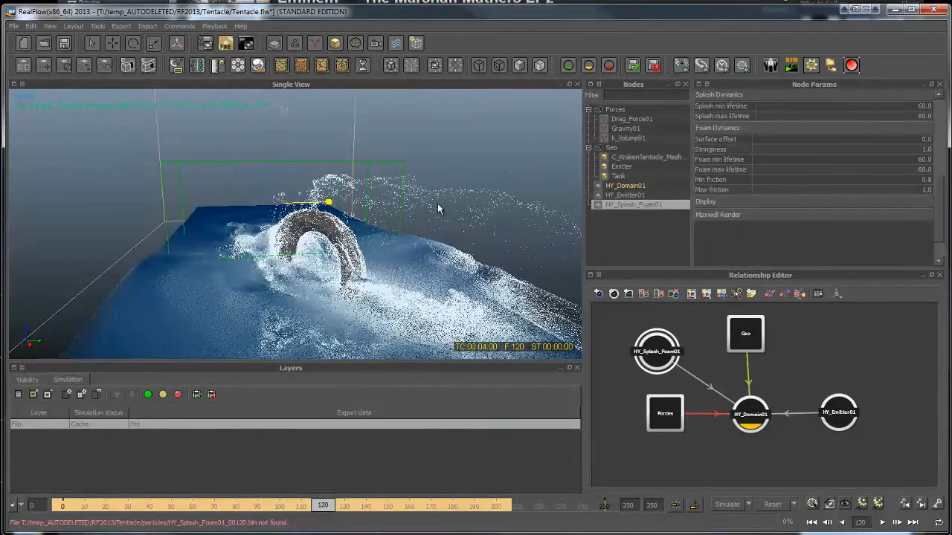
{"action": "left_click_drag", "start_coordinate": [438, 204], "coordinate": [349, 212], "text": "alt"}
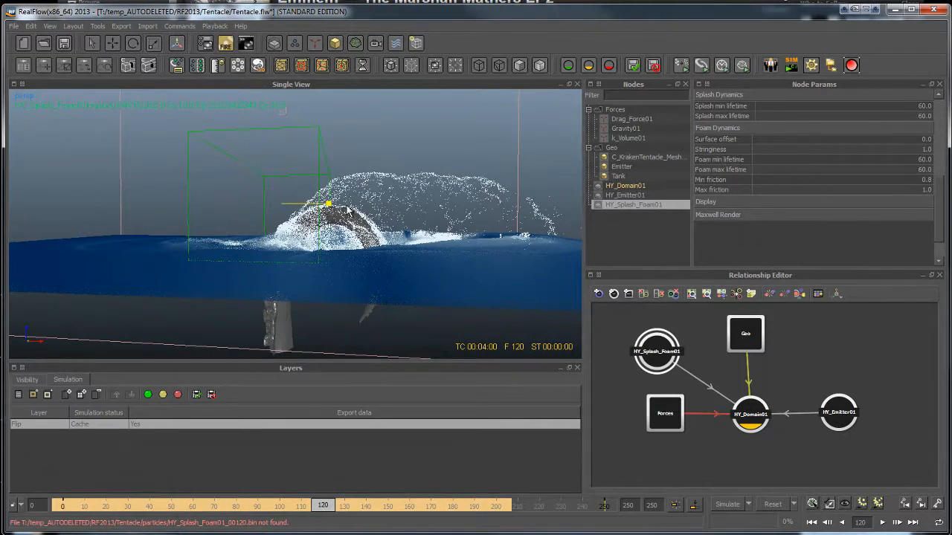
{"action": "left_click", "coordinate": [662, 206]}
{"action": "left_click_drag", "start_coordinate": [461, 223], "coordinate": [416, 312], "text": "alt"}
At frame 92, make the HY_Splash_Foam01 box taller and raise it so its base sits at the water surface
{"action": "left_click", "coordinate": [262, 506]}
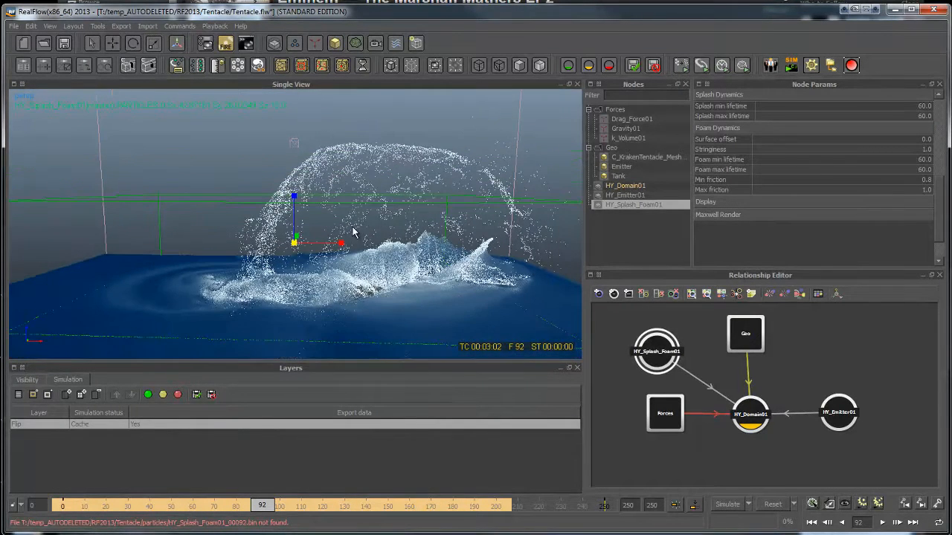
{"action": "left_click_drag", "start_coordinate": [295, 198], "coordinate": [295, 92]}
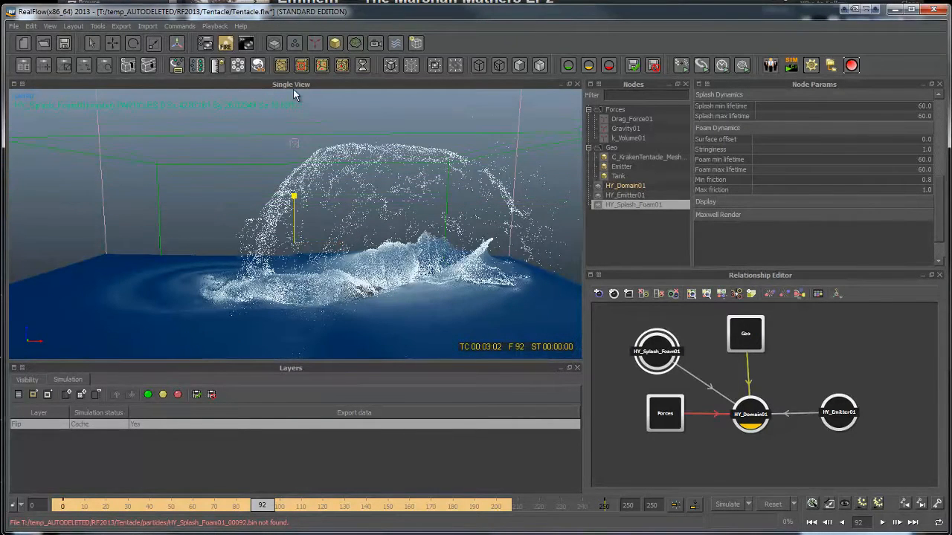
{"action": "key", "text": "w"}
{"action": "left_click_drag", "start_coordinate": [294, 205], "coordinate": [278, 139]}
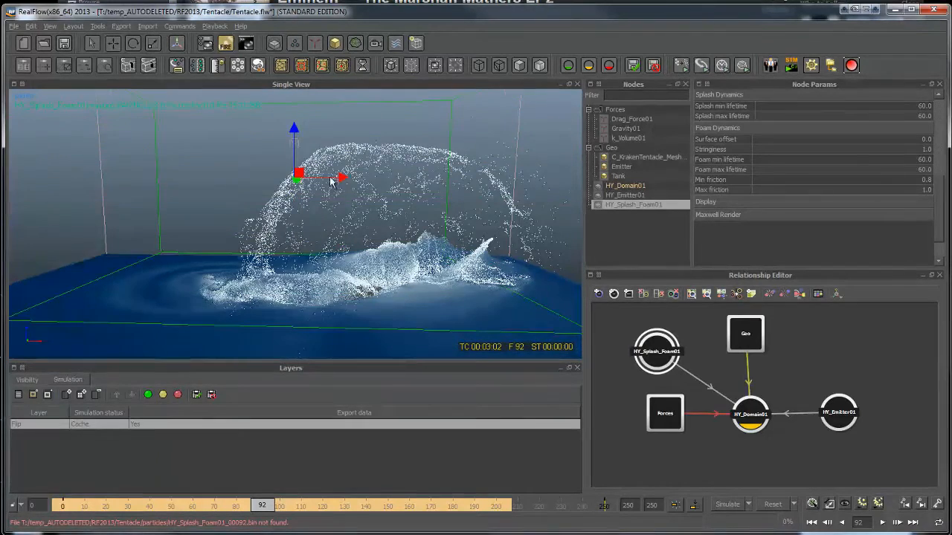
{"action": "left_click_drag", "start_coordinate": [331, 179], "coordinate": [330, 169], "text": "alt"}
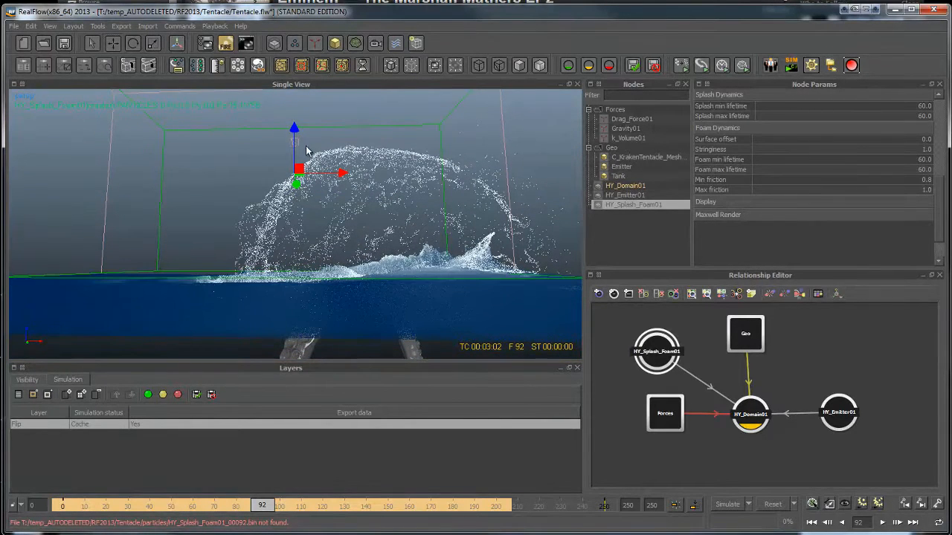
{"action": "left_click_drag", "start_coordinate": [294, 132], "coordinate": [295, 134]}
Widen the HY_Splash_Foam01 box along its X axis to enclose the full arc of splashing particles
{"action": "mouse_move", "coordinate": [403, 182]}
{"action": "left_mouse_down", "text": "alt"}
{"action": "mouse_move", "coordinate": [439, 157]}
{"action": "mouse_move", "coordinate": [457, 167]}
{"action": "mouse_move", "coordinate": [394, 185]}
{"action": "left_mouse_up", "text": "alt"}
{"action": "left_click_drag", "start_coordinate": [509, 231], "coordinate": [370, 252], "text": "alt"}
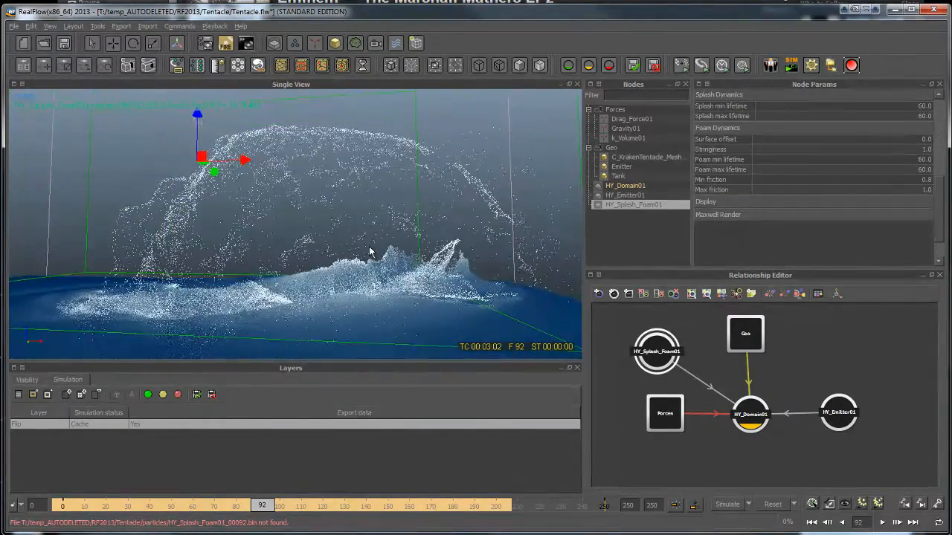
{"action": "right_click_drag", "start_coordinate": [370, 252], "coordinate": [359, 225], "text": "alt"}
{"action": "key", "text": "r"}
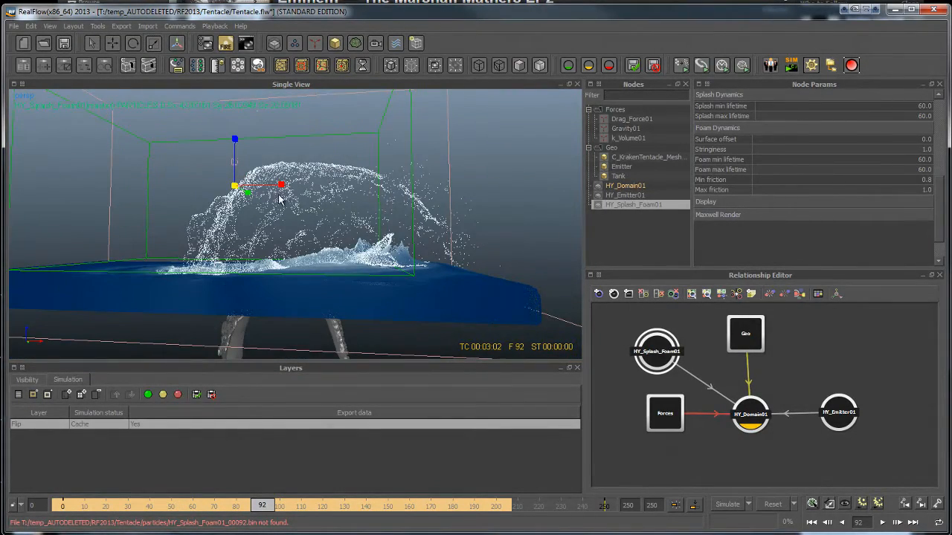
{"action": "left_click_drag", "start_coordinate": [282, 185], "coordinate": [320, 188]}
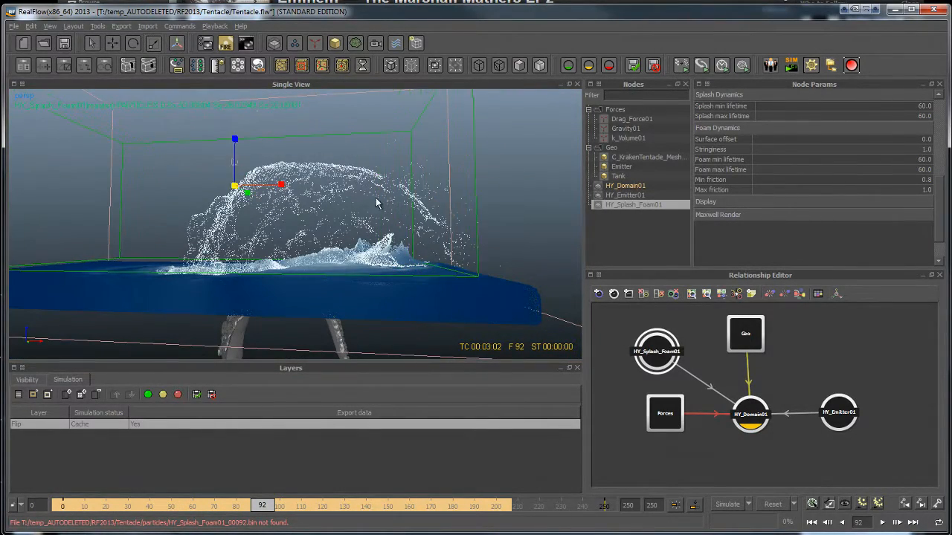
Scale and shift the HY_Splash_Foam01 box along X to span the whole water area, keeping its base at the water surface
{"action": "left_click_drag", "start_coordinate": [376, 197], "coordinate": [104, 241], "text": "alt"}
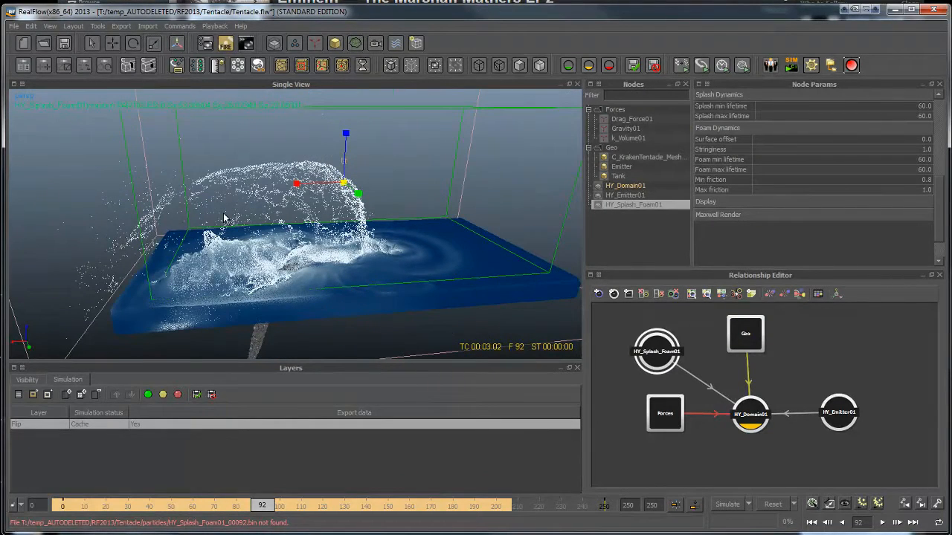
{"action": "left_click_drag", "start_coordinate": [297, 184], "coordinate": [214, 190]}
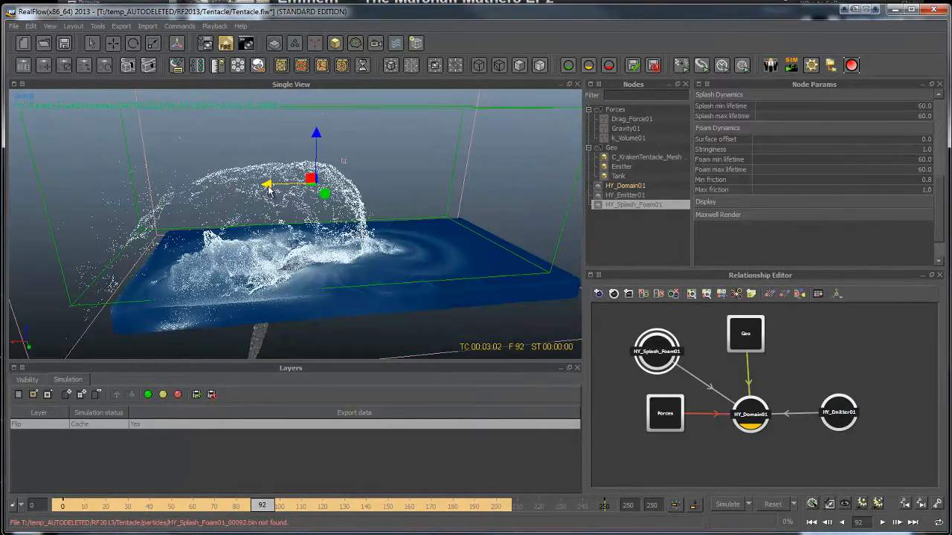
{"action": "left_click_drag", "start_coordinate": [271, 186], "coordinate": [304, 185]}
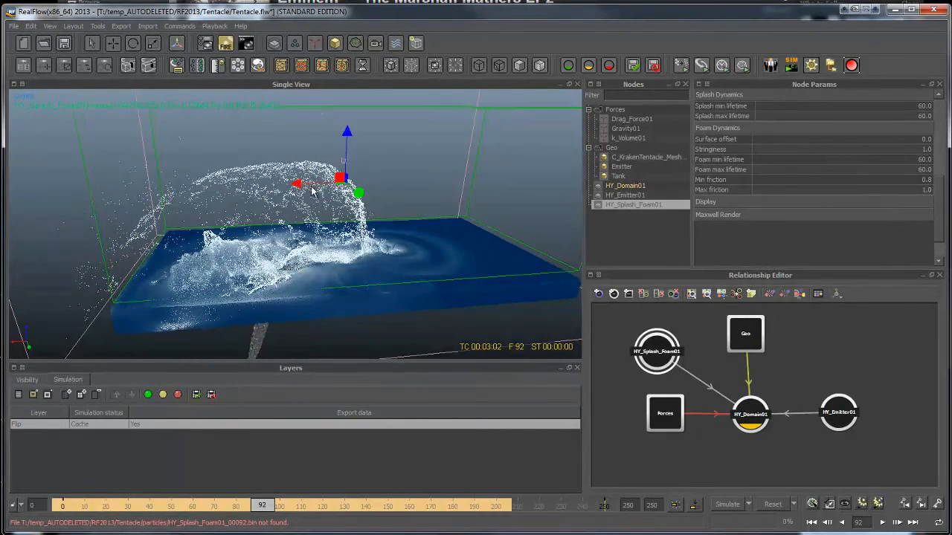
{"action": "left_click_drag", "start_coordinate": [443, 171], "coordinate": [400, 236], "text": "alt"}
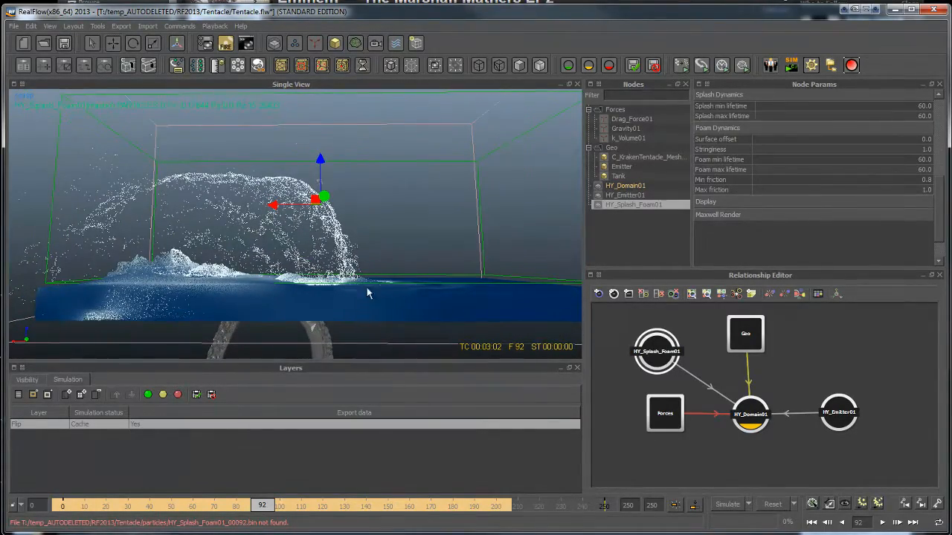
{"action": "left_click_drag", "start_coordinate": [318, 158], "coordinate": [289, 270]}
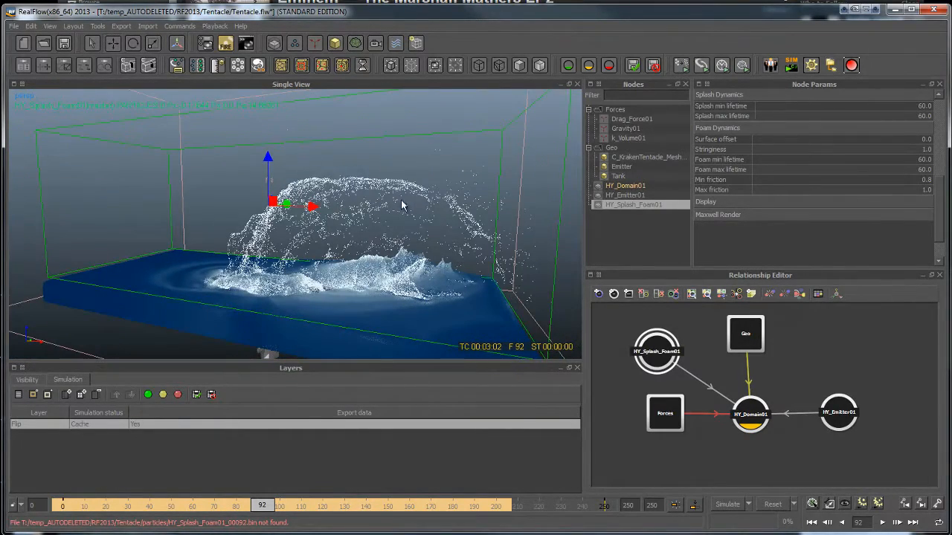
Expand the Forces group, link k_Volume01 and Gravity01 to HY_Splash_Foam01, and collapse the group again
{"action": "left_click", "coordinate": [765, 414]}
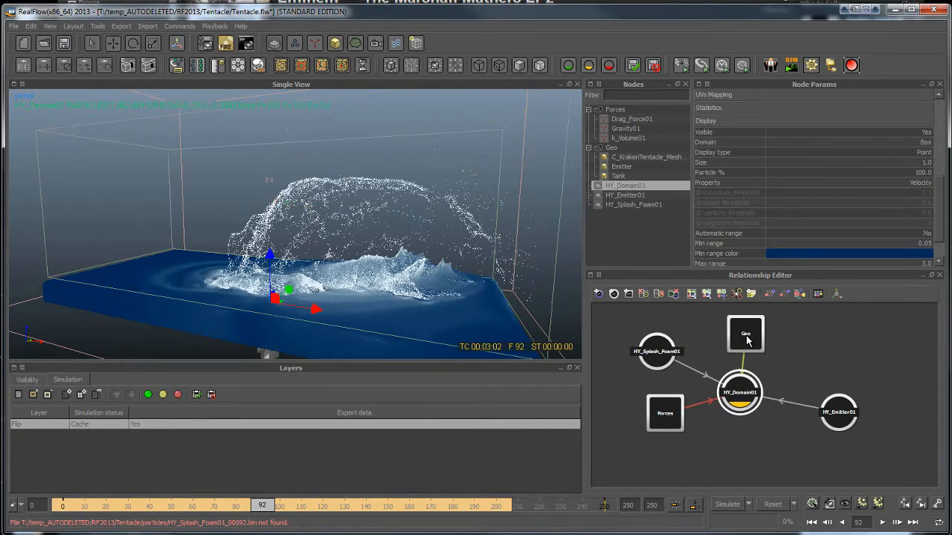
{"action": "left_click", "coordinate": [490, 303]}
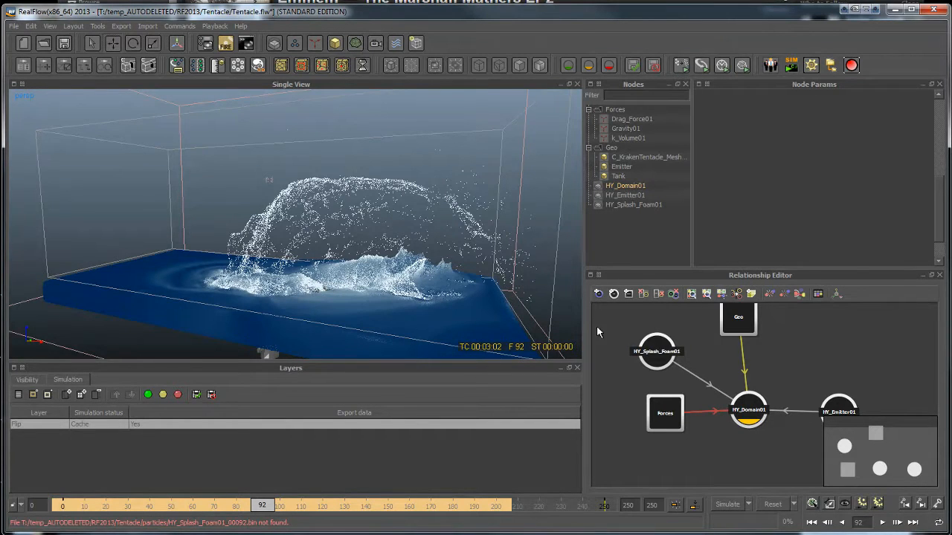
{"action": "left_click_drag", "start_coordinate": [674, 417], "coordinate": [634, 408]}
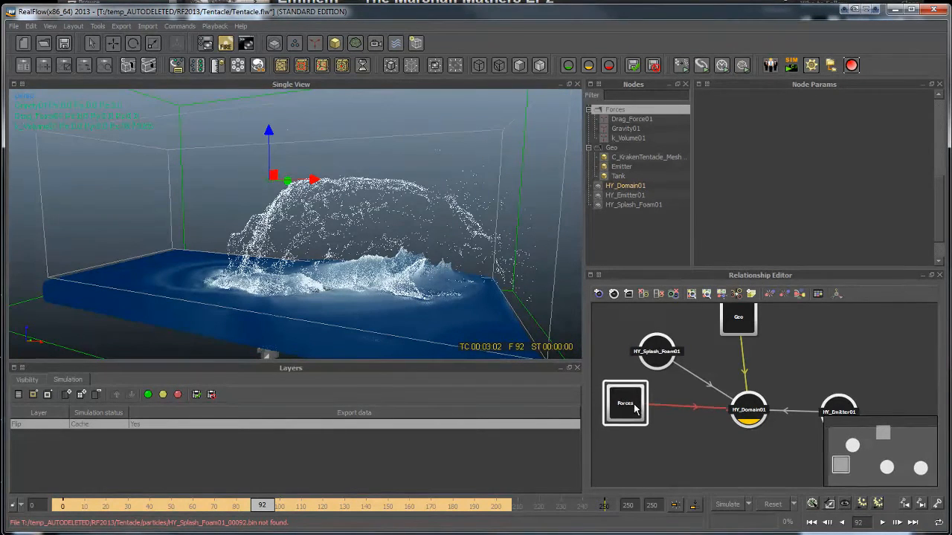
{"action": "double_click", "coordinate": [636, 414]}
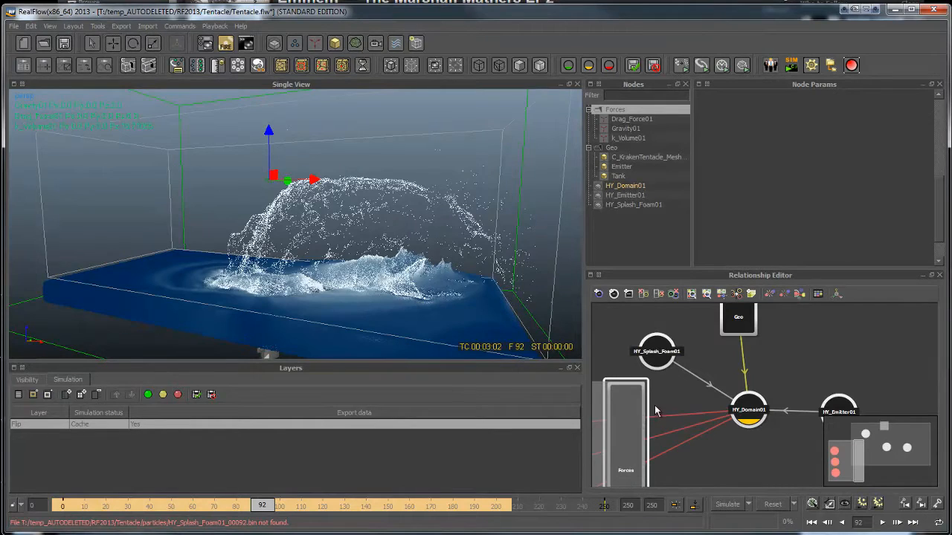
{"action": "left_click_drag", "start_coordinate": [861, 471], "coordinate": [851, 451]}
{"action": "left_click_drag", "start_coordinate": [672, 444], "coordinate": [814, 316]}
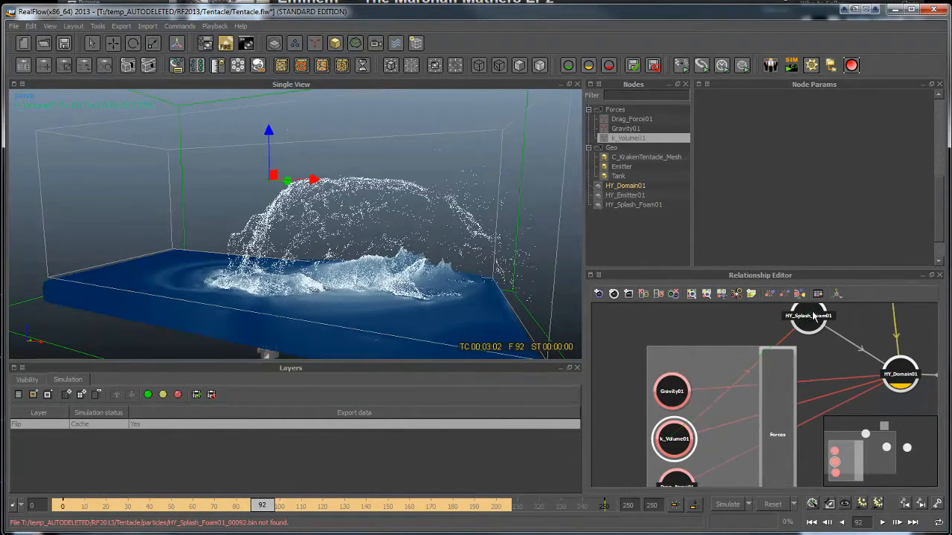
{"action": "left_click_drag", "start_coordinate": [670, 406], "coordinate": [805, 329]}
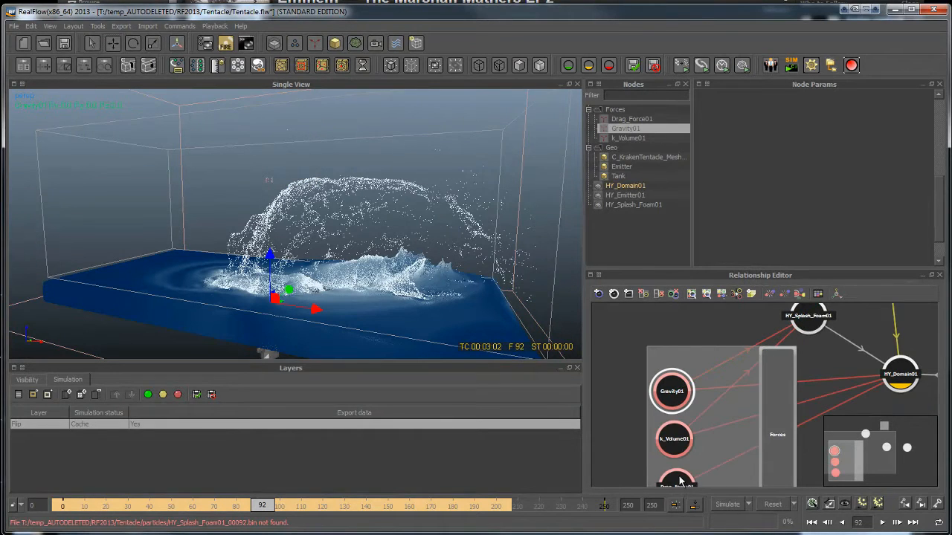
{"action": "double_click", "coordinate": [792, 367]}
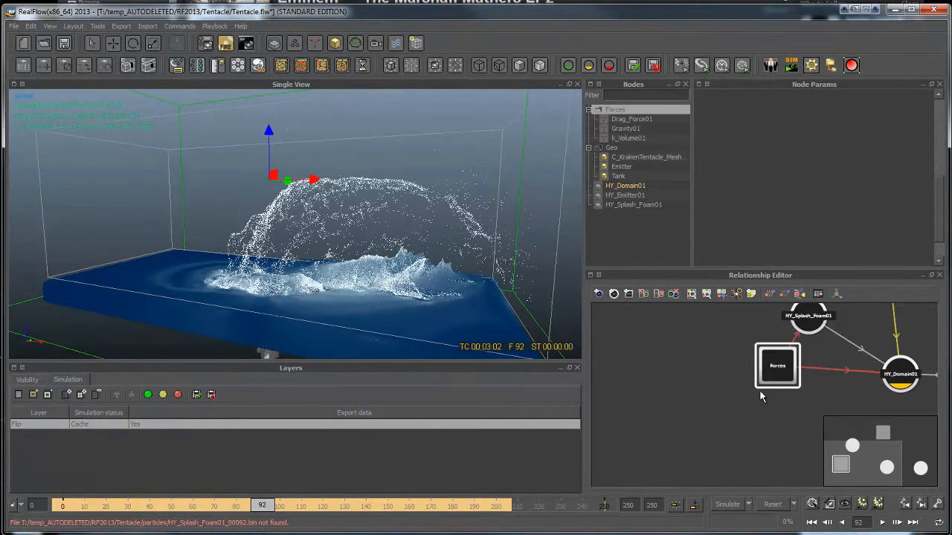
Rearrange the Forces and HY_Splash_Foam01 nodes in the relationship graph so their links are easy to read
{"action": "left_click", "coordinate": [732, 320]}
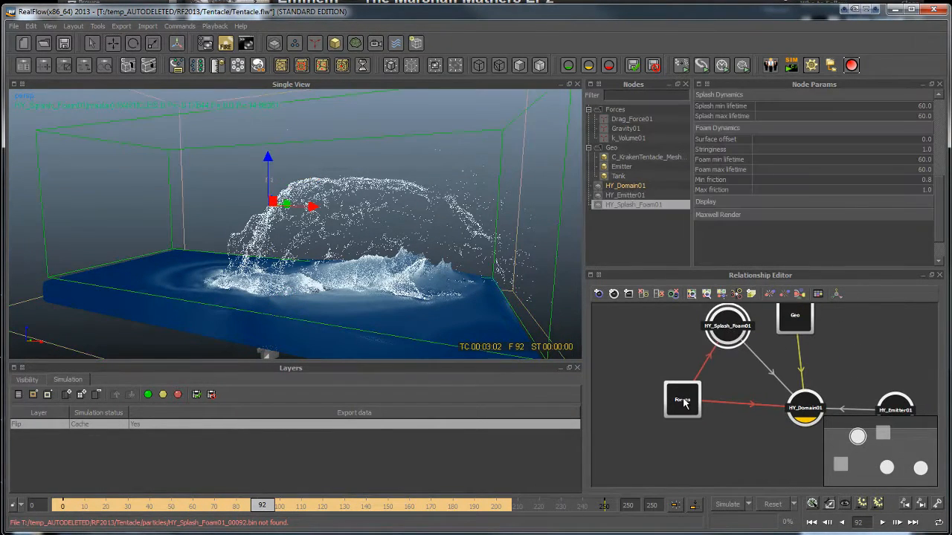
{"action": "left_click_drag", "start_coordinate": [690, 388], "coordinate": [659, 396]}
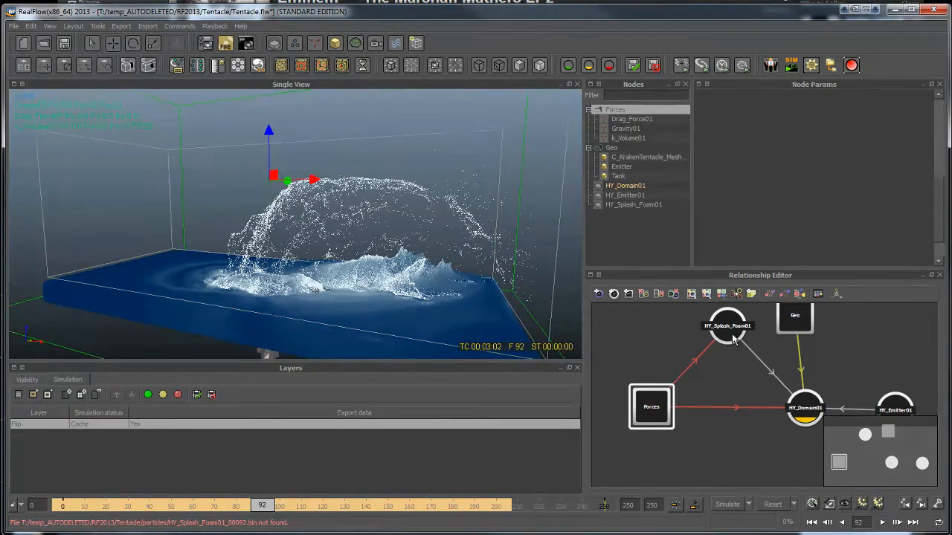
{"action": "left_click_drag", "start_coordinate": [733, 340], "coordinate": [732, 352]}
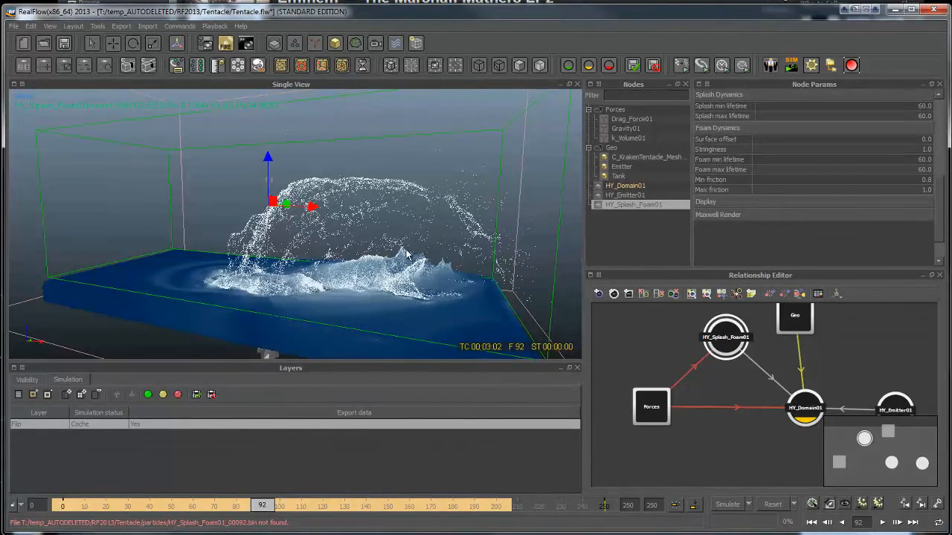
Reset the simulation to frame 0 and set the Splash Creation emission rate of HY_Splash_Foam01 to 50000
{"action": "left_click", "coordinate": [771, 504]}
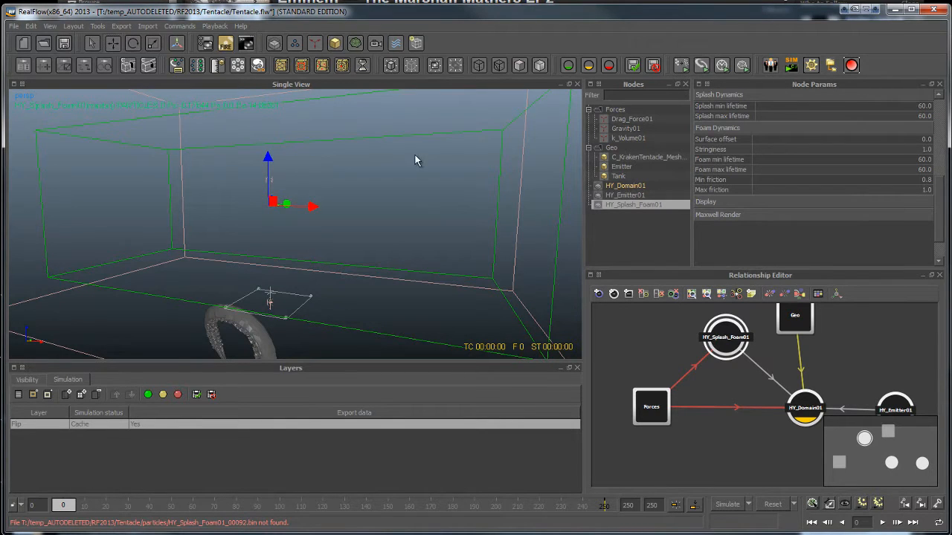
{"action": "left_click_drag", "start_coordinate": [425, 221], "coordinate": [468, 232], "text": "alt"}
{"action": "left_click", "coordinate": [659, 397]}
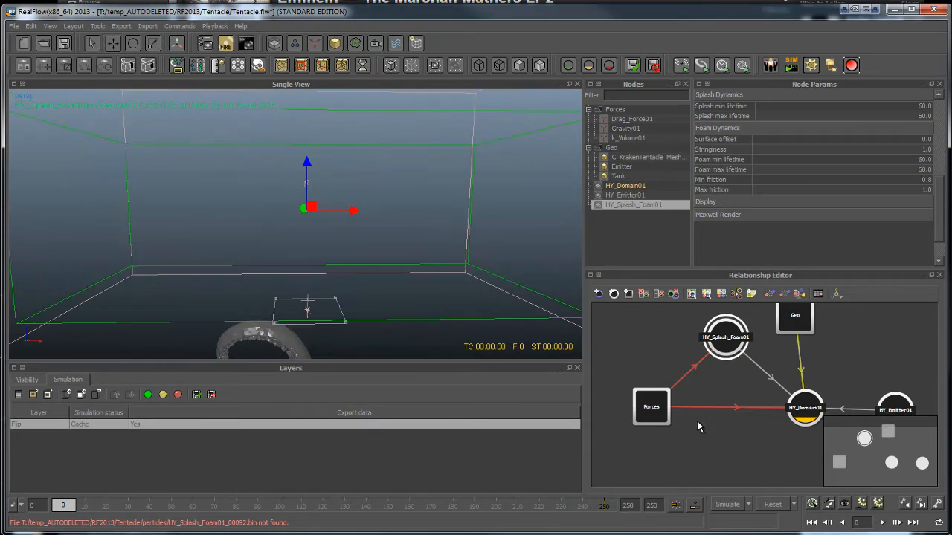
{"action": "left_click", "coordinate": [738, 337]}
{"action": "scroll", "coordinate": [781, 152], "scroll_direction": "down", "scroll_amount": 2}
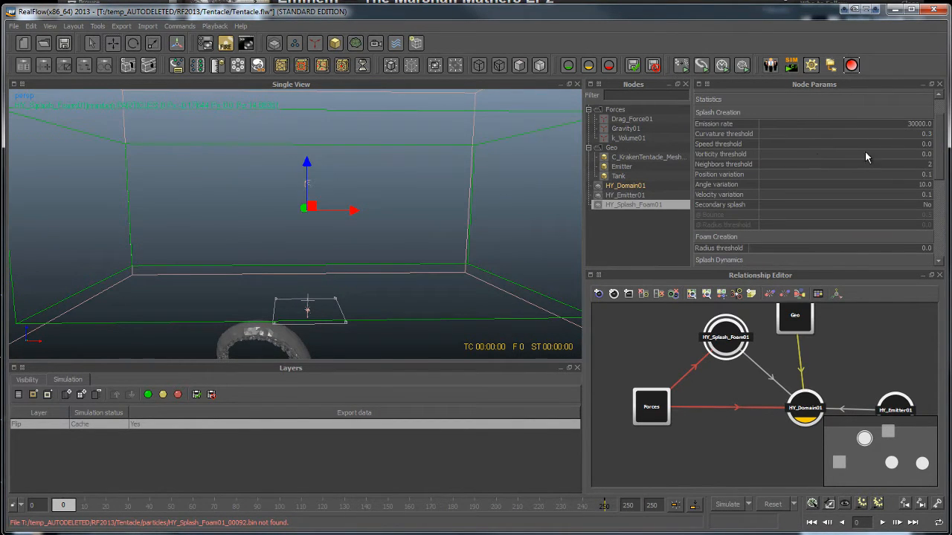
{"action": "scroll", "coordinate": [736, 194], "scroll_direction": "up", "scroll_amount": 2}
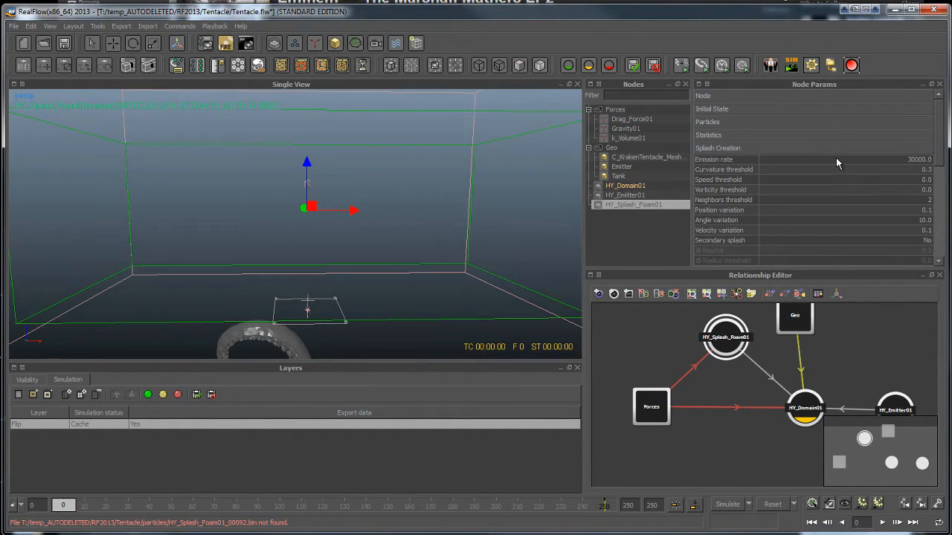
{"action": "left_click", "coordinate": [844, 158]}
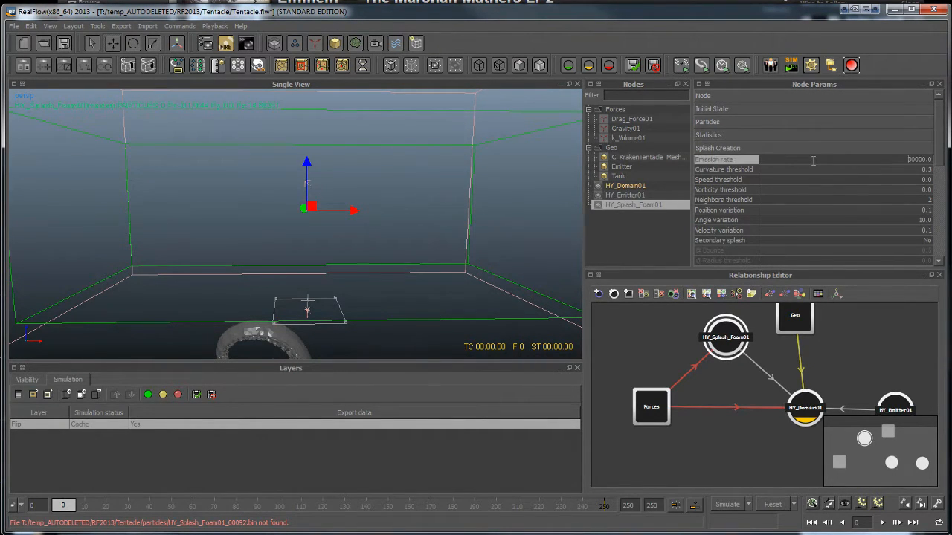
{"action": "double_click", "coordinate": [813, 161]}
{"action": "type", "text": "500"}
{"action": "key", "text": "Return"}
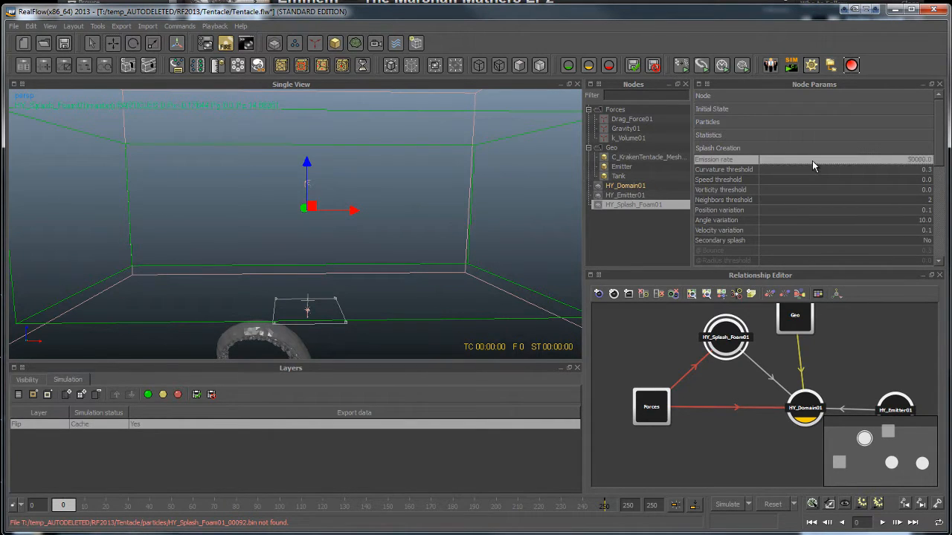
Save the scene and run the simulation for frames 0 to 250 in a command-line window, returning to the scene window
{"action": "left_click", "coordinate": [65, 45]}
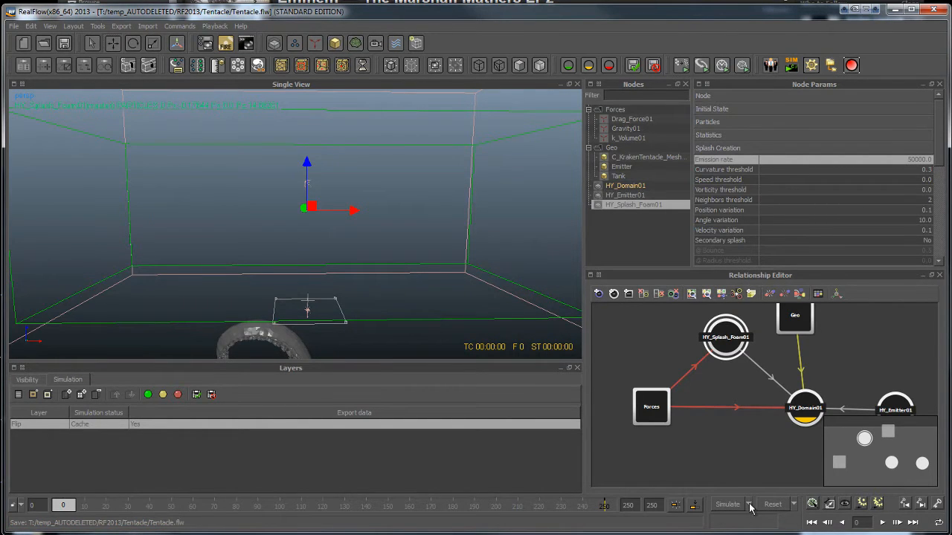
{"action": "left_click_drag", "start_coordinate": [425, 316], "coordinate": [410, 303], "text": "alt"}
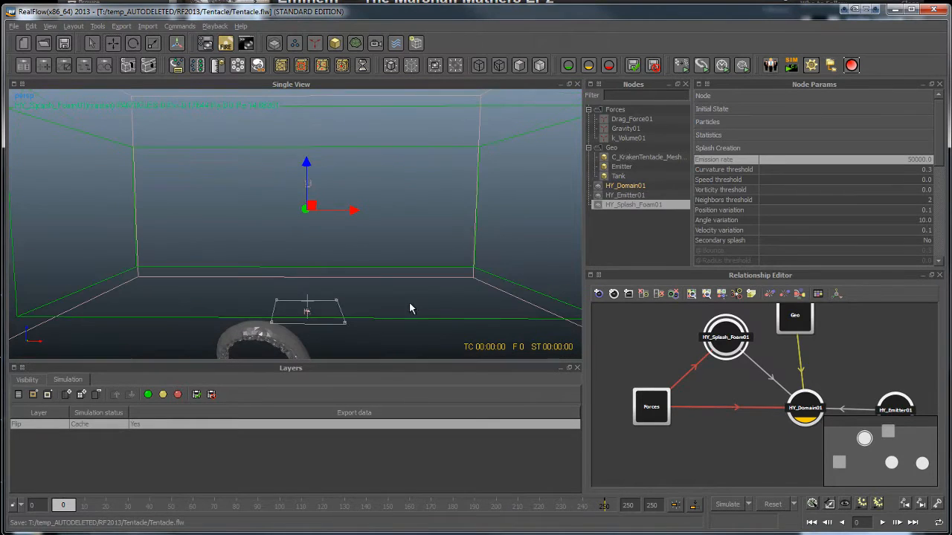
{"action": "left_click", "coordinate": [747, 506]}
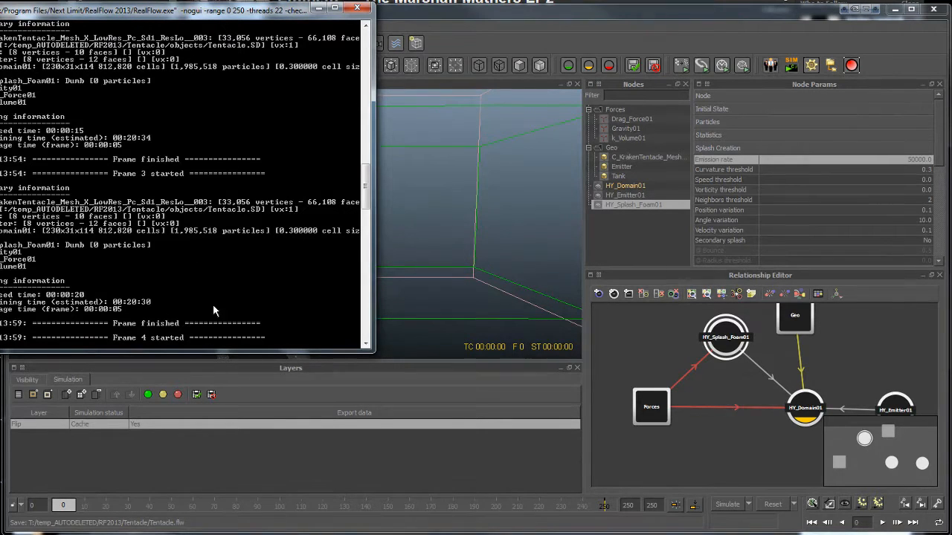
{"action": "left_click", "coordinate": [572, 458]}
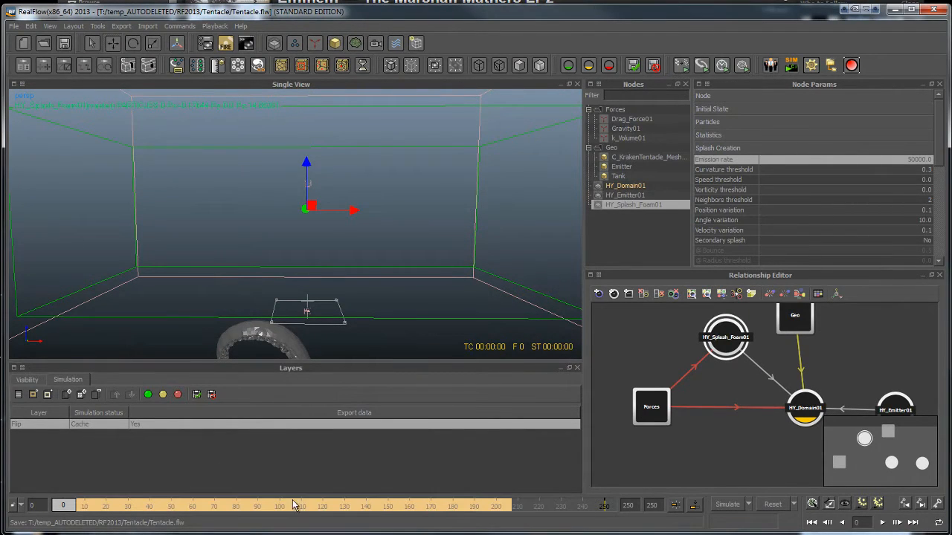
Go to frame 48 and examine the splash particles around the tentacle up close with nothing selected
{"action": "left_click", "coordinate": [165, 508]}
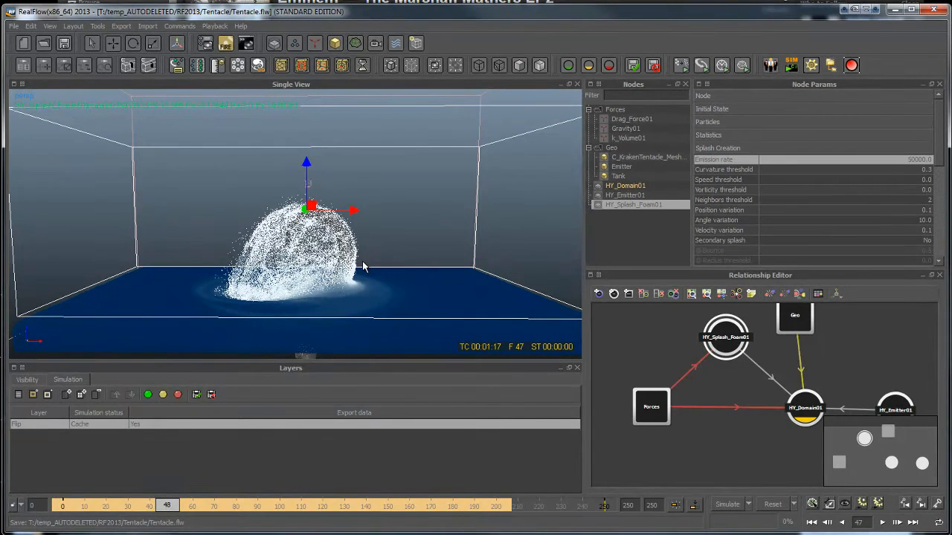
{"action": "scroll", "coordinate": [489, 248], "scroll_direction": "up", "scroll_amount": 3}
{"action": "left_click_drag", "start_coordinate": [490, 248], "coordinate": [421, 312], "text": "alt"}
{"action": "left_click", "coordinate": [426, 268]}
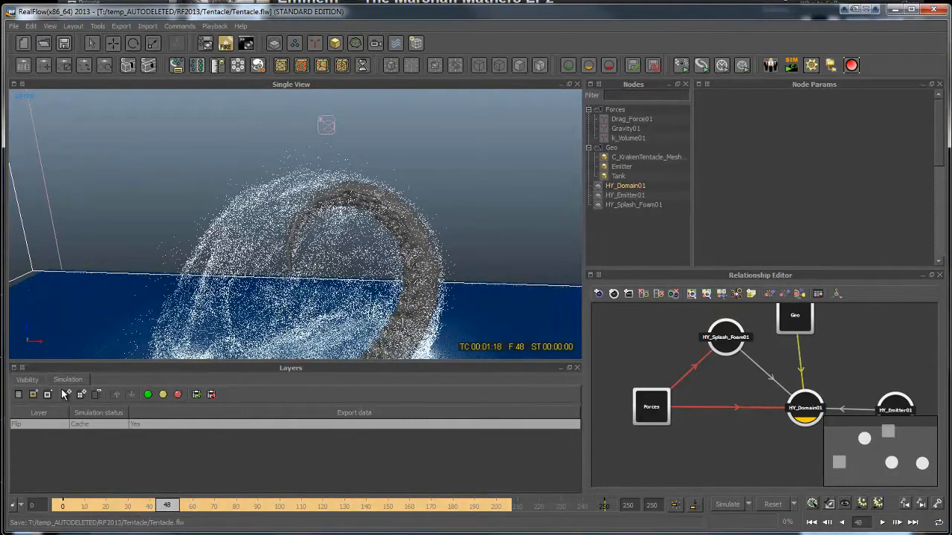
Create a new visibility layer containing HY_Domain01 and name it Flip
{"action": "left_click", "coordinate": [30, 381]}
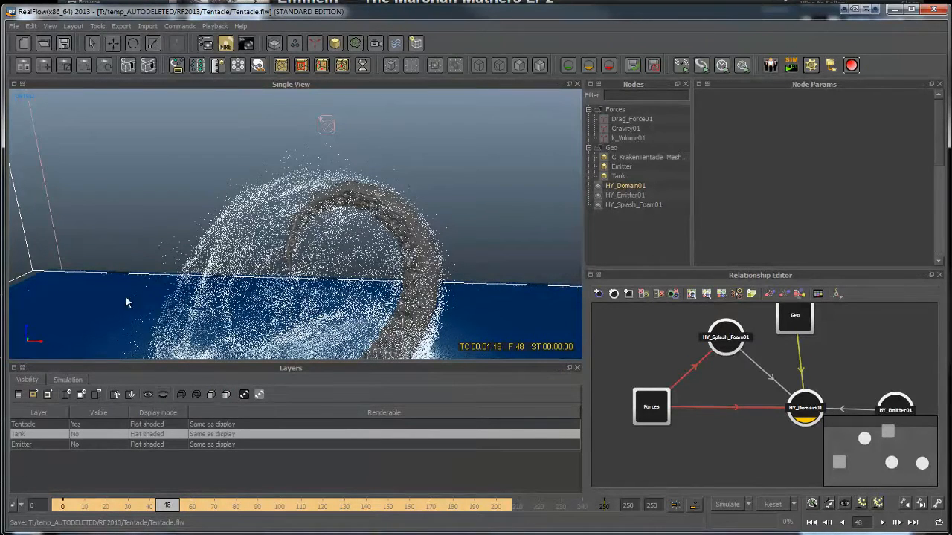
{"action": "left_click", "coordinate": [721, 339]}
{"action": "left_click", "coordinate": [810, 418]}
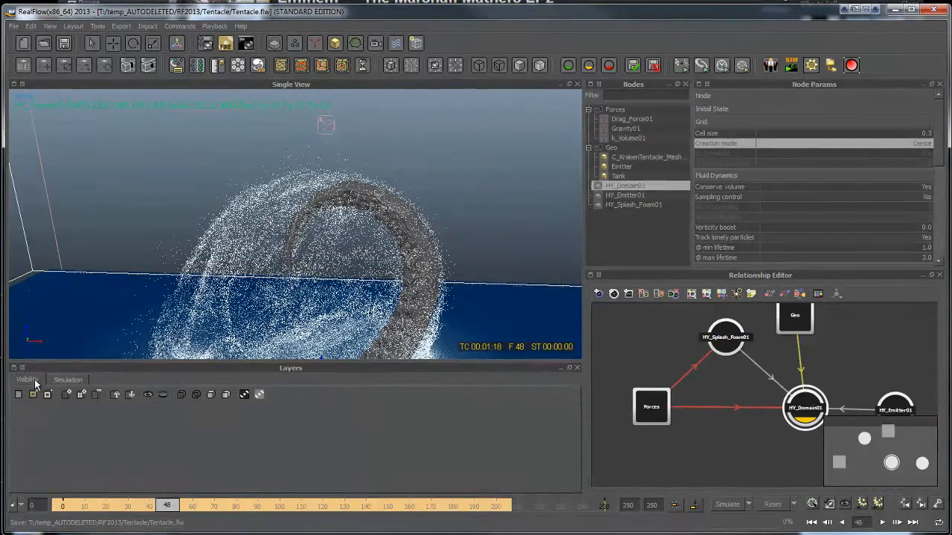
{"action": "left_click", "coordinate": [84, 395]}
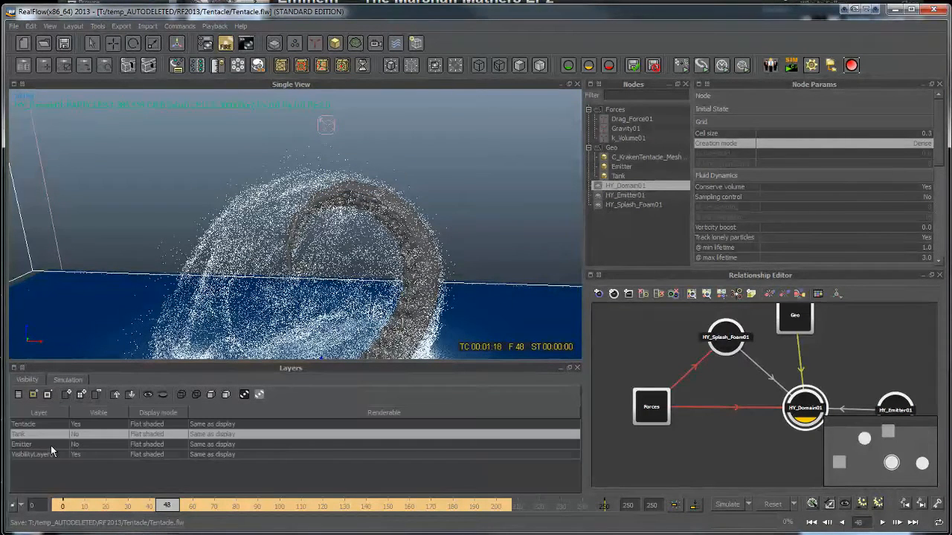
{"action": "double_click", "coordinate": [51, 453]}
{"action": "type", "text": "Flip"}
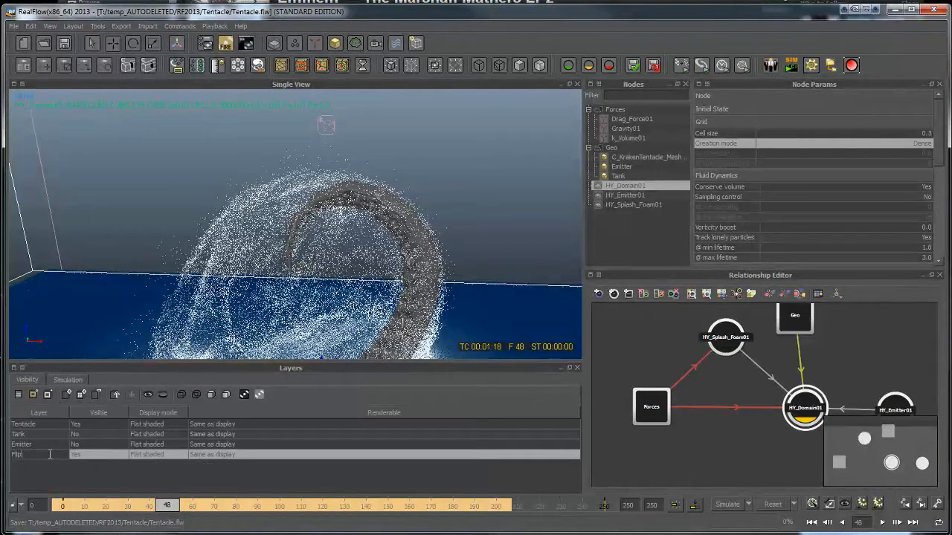
{"action": "key", "text": "Return"}
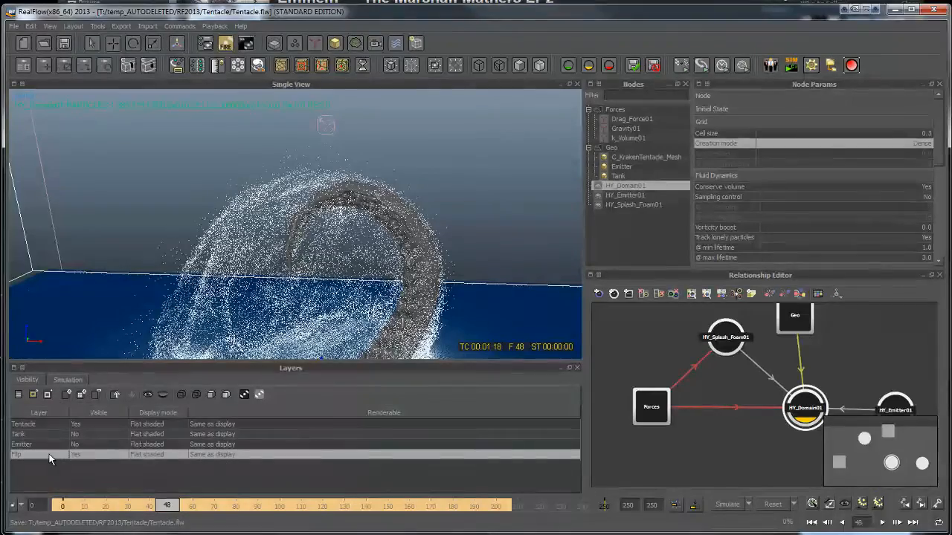
Hide the Flip visibility layer and inspect the splash particles on their own at frame 56
{"action": "left_click", "coordinate": [165, 396]}
{"action": "left_click_drag", "start_coordinate": [308, 223], "coordinate": [319, 268], "text": "alt"}
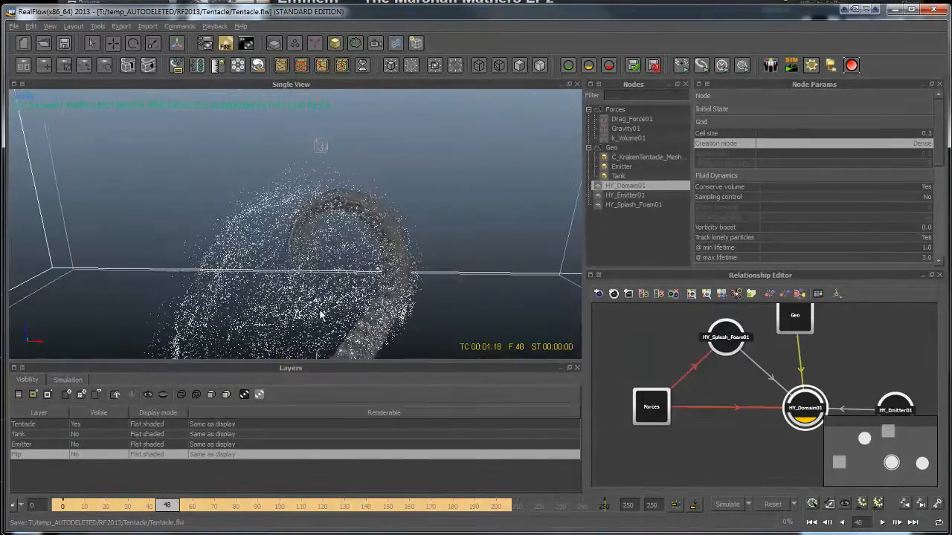
{"action": "left_click", "coordinate": [186, 508]}
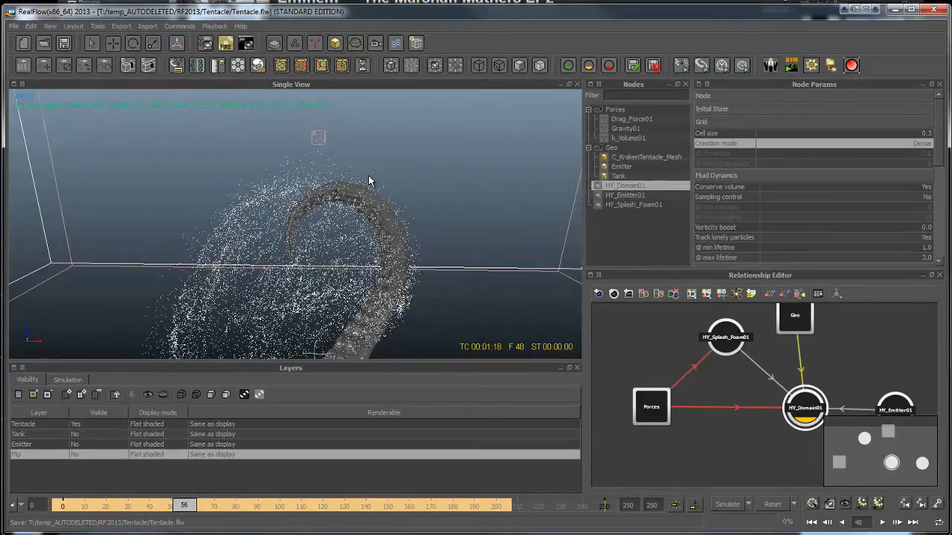
{"action": "left_click_drag", "start_coordinate": [368, 181], "coordinate": [338, 239], "text": "alt"}
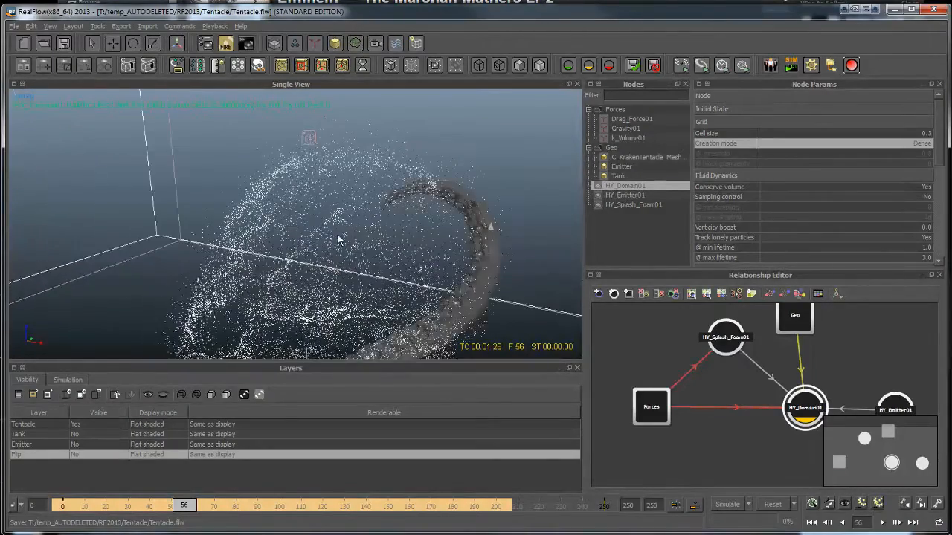
Examine the splash particles around the tentacle from several angles at frame 56 with the Geo group selected
{"action": "left_click_drag", "start_coordinate": [485, 267], "coordinate": [539, 273], "text": "alt"}
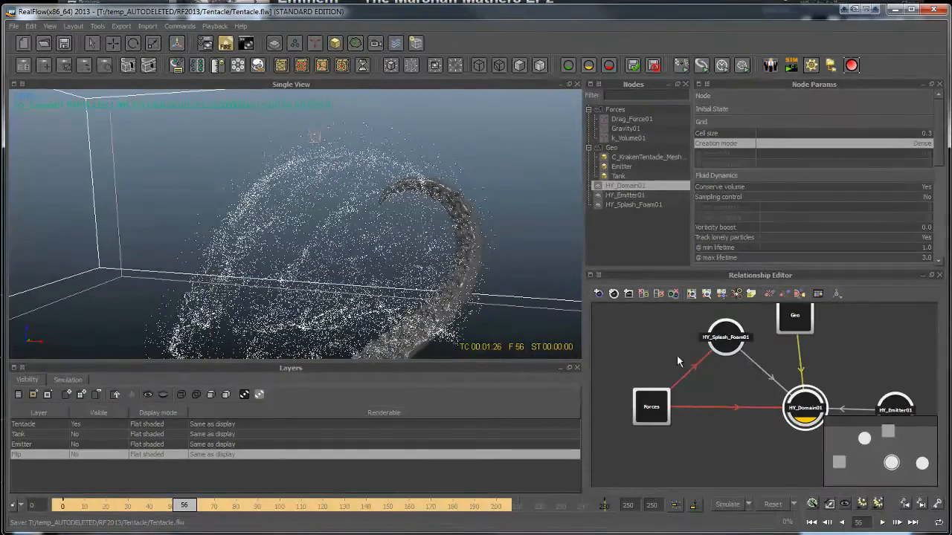
{"action": "left_click", "coordinate": [803, 326]}
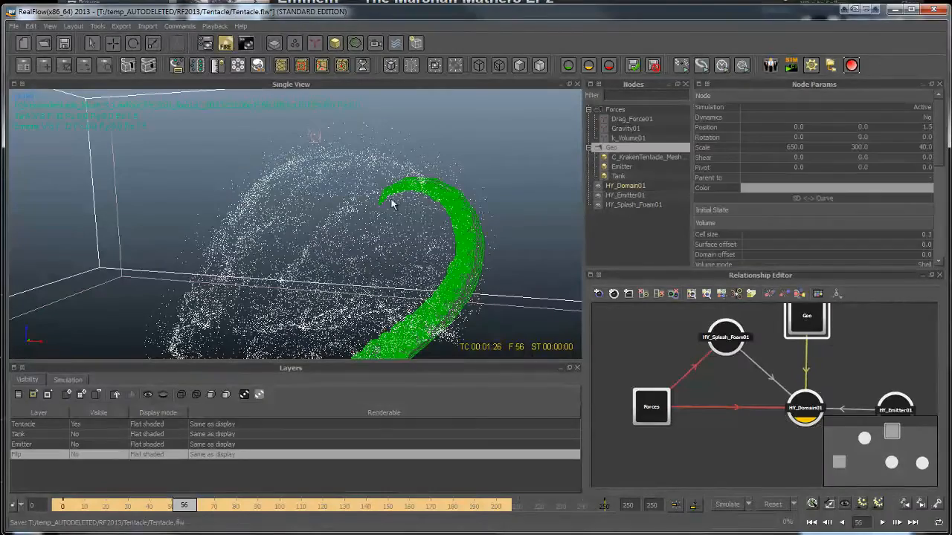
{"action": "left_click_drag", "start_coordinate": [480, 221], "coordinate": [442, 201], "text": "alt"}
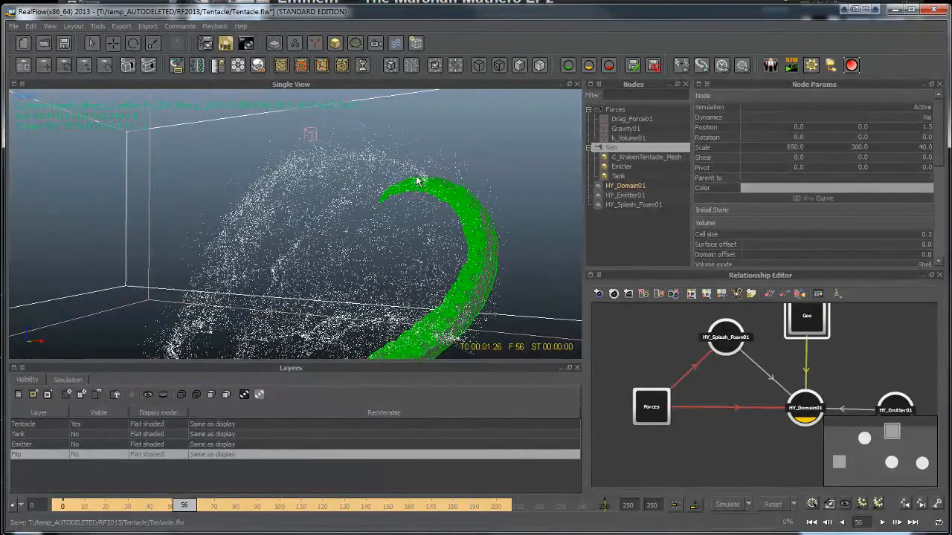
{"action": "left_click_drag", "start_coordinate": [447, 277], "coordinate": [178, 201], "text": "alt"}
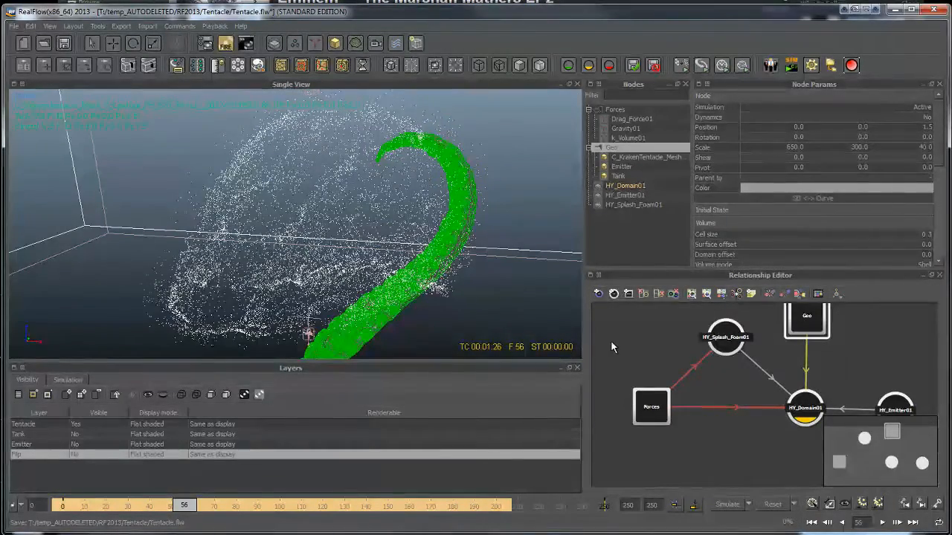
Select HY_Splash_Foam01, view its particles around the tentacle and read the description of its Position variation parameter
{"action": "left_click", "coordinate": [725, 338]}
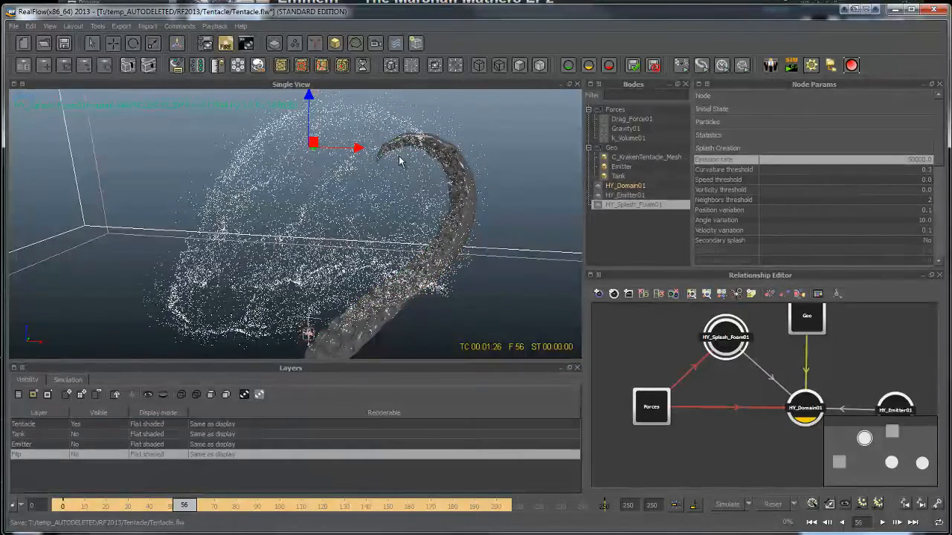
{"action": "left_click_drag", "start_coordinate": [440, 179], "coordinate": [376, 212], "text": "alt"}
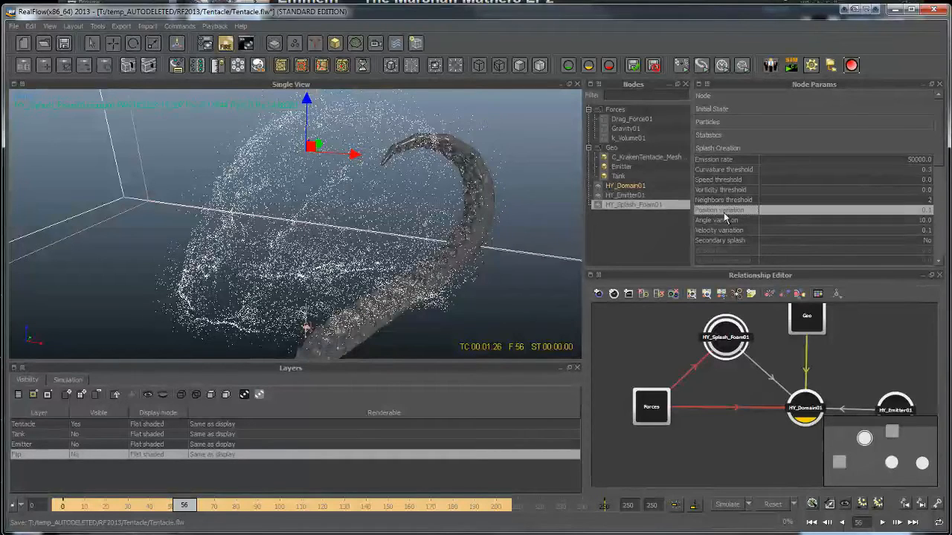
{"action": "mouse_move", "coordinate": [724, 214]}
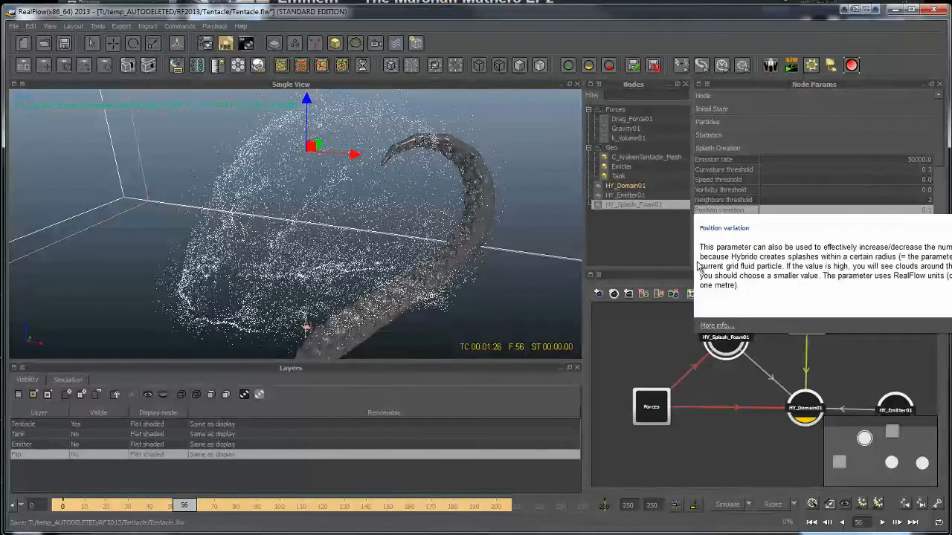
Set the Emission rate of HY_Splash_Foam01 to 10000 and its Position variation to 1.0
{"action": "left_click", "coordinate": [839, 211]}
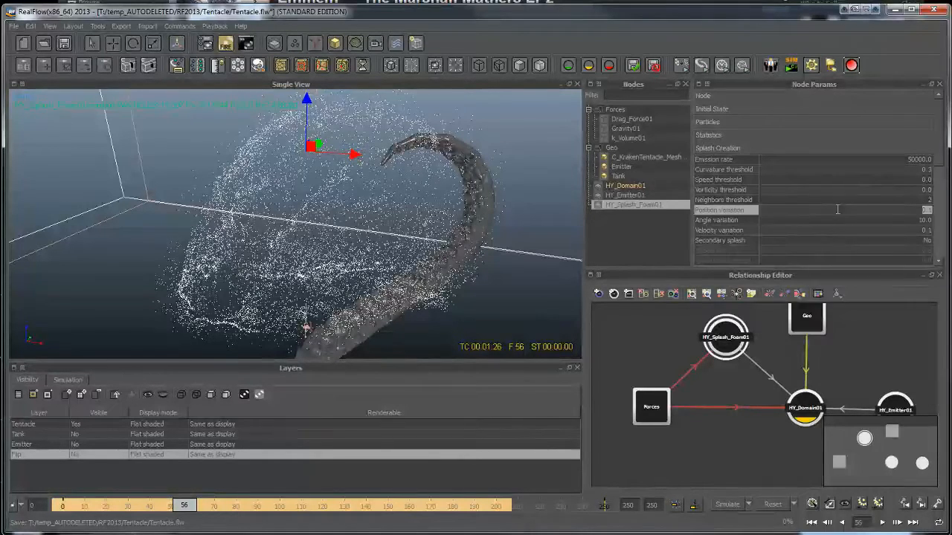
{"action": "left_click", "coordinate": [843, 158]}
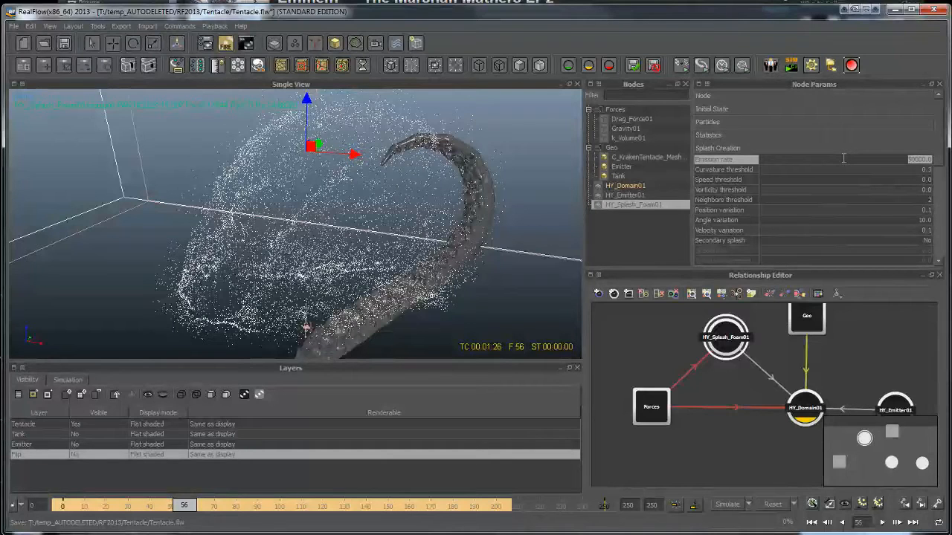
{"action": "type", "text": "10000"}
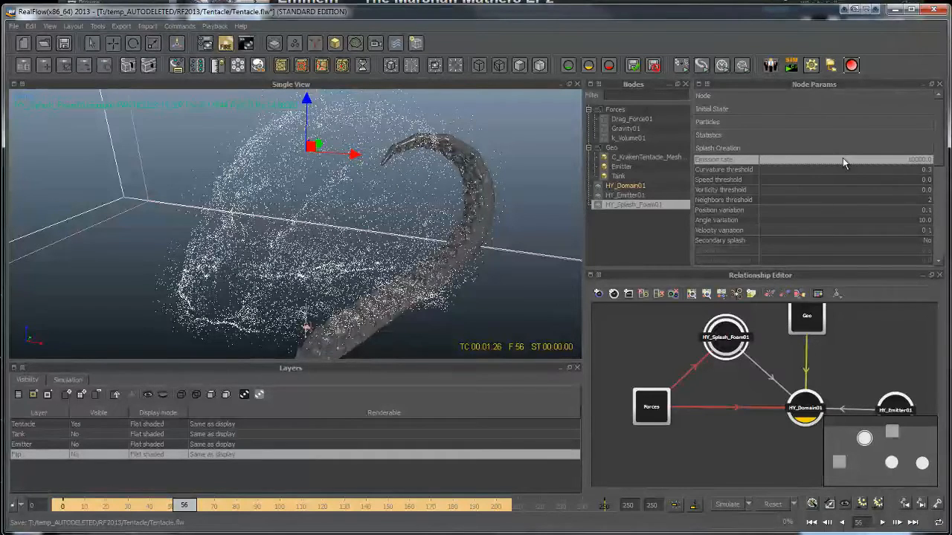
{"action": "left_click", "coordinate": [846, 210]}
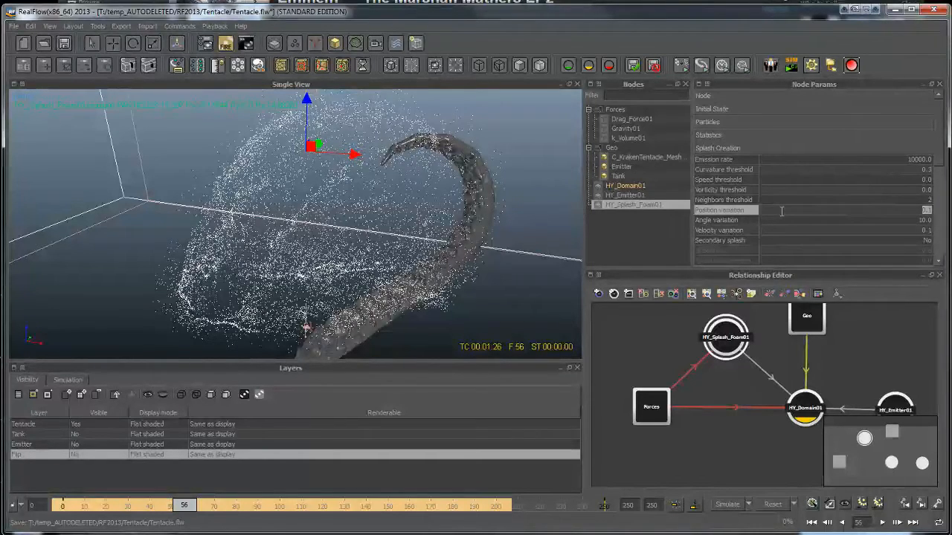
{"action": "type", "text": "2"}
{"action": "key", "text": "Return"}
{"action": "left_click", "coordinate": [781, 211]}
{"action": "type", "text": "1"}
{"action": "key", "text": "Return"}
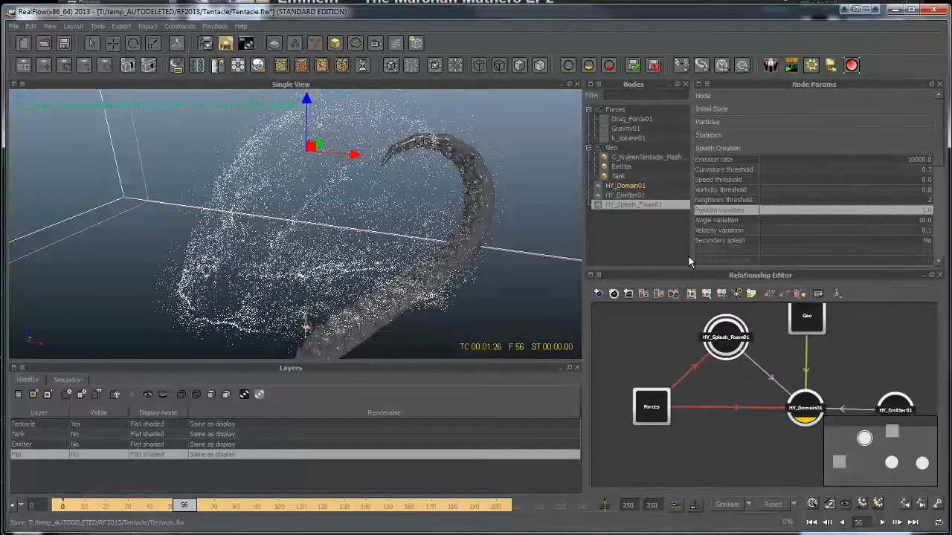
Reset and save the scene, running its simulation for frames 0 to 250 in a command-line window, and return to the scene
{"action": "left_click", "coordinate": [773, 506]}
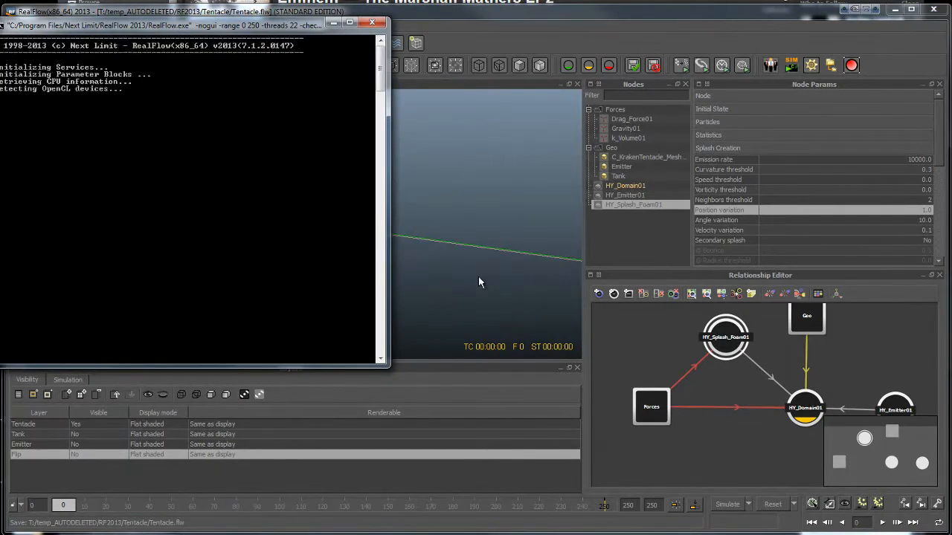
{"action": "left_click_drag", "start_coordinate": [297, 34], "coordinate": [367, 60]}
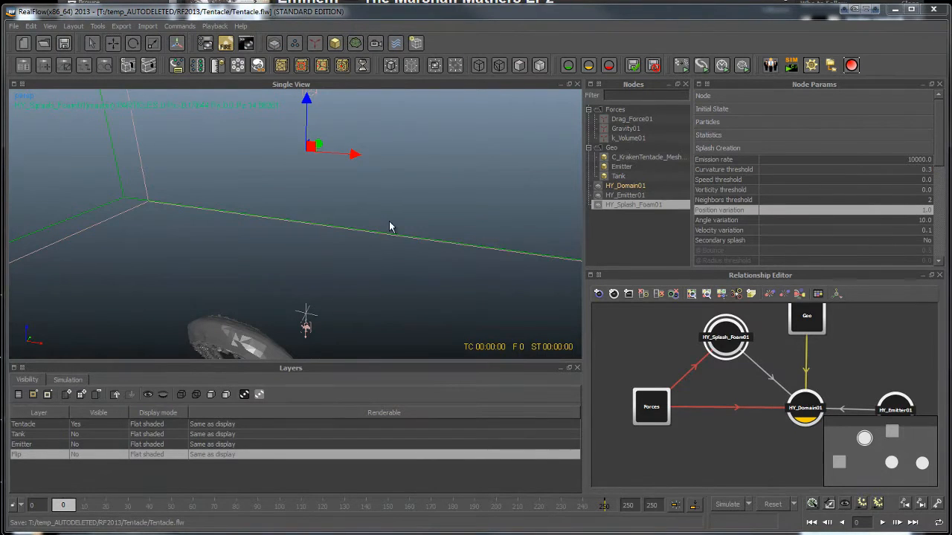
{"action": "left_click_drag", "start_coordinate": [374, 213], "coordinate": [343, 274], "text": "alt"}
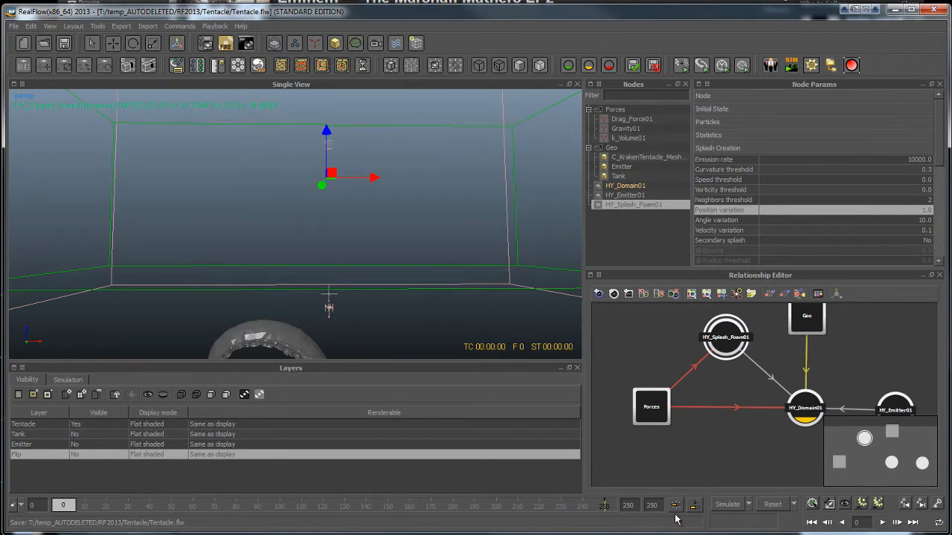
Examine the splash particle cloud around the tentacle at frames 21 and 32, including close up from different angles
{"action": "left_click", "coordinate": [110, 506]}
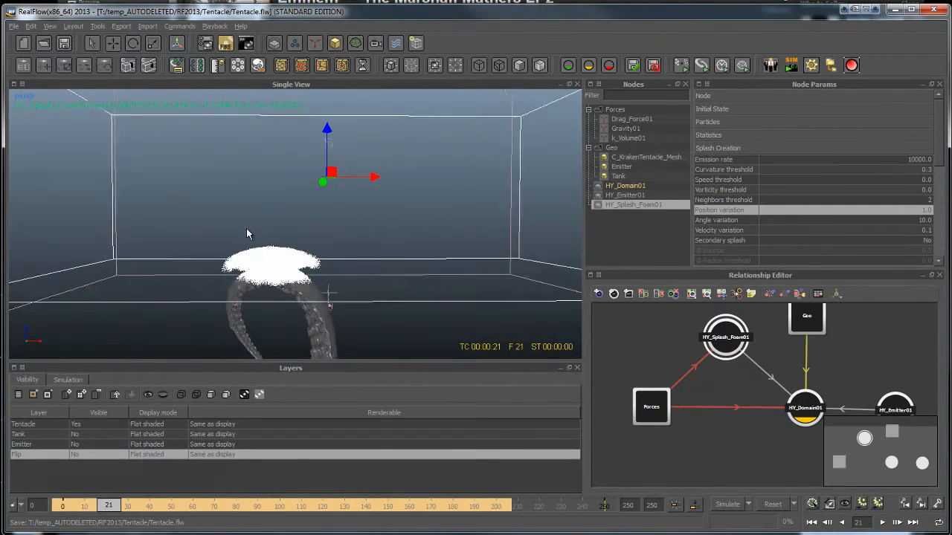
{"action": "left_click_drag", "start_coordinate": [248, 230], "coordinate": [268, 241], "text": "alt"}
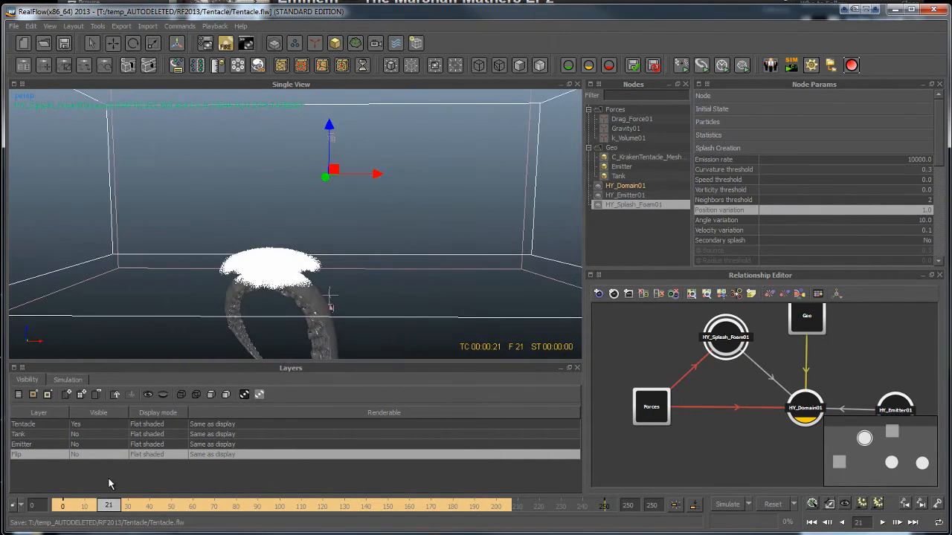
{"action": "left_click", "coordinate": [134, 507]}
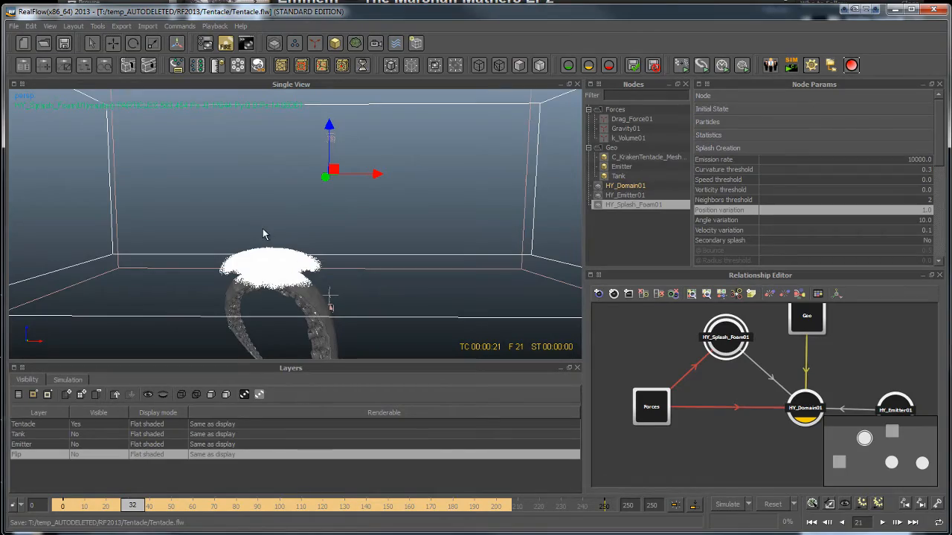
{"action": "key", "text": "End"}
{"action": "left_click_drag", "start_coordinate": [259, 224], "coordinate": [242, 194], "text": "alt"}
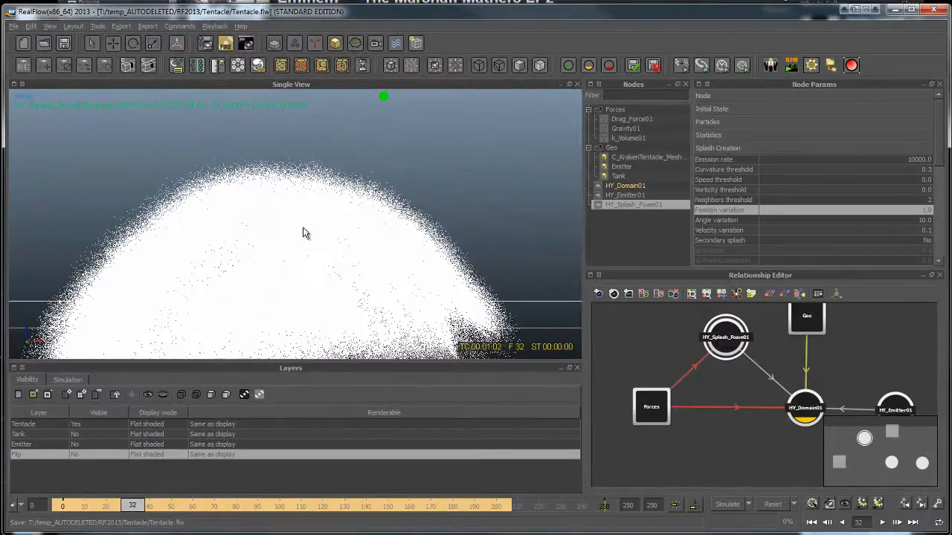
{"action": "left_click_drag", "start_coordinate": [302, 233], "coordinate": [407, 302], "text": "alt"}
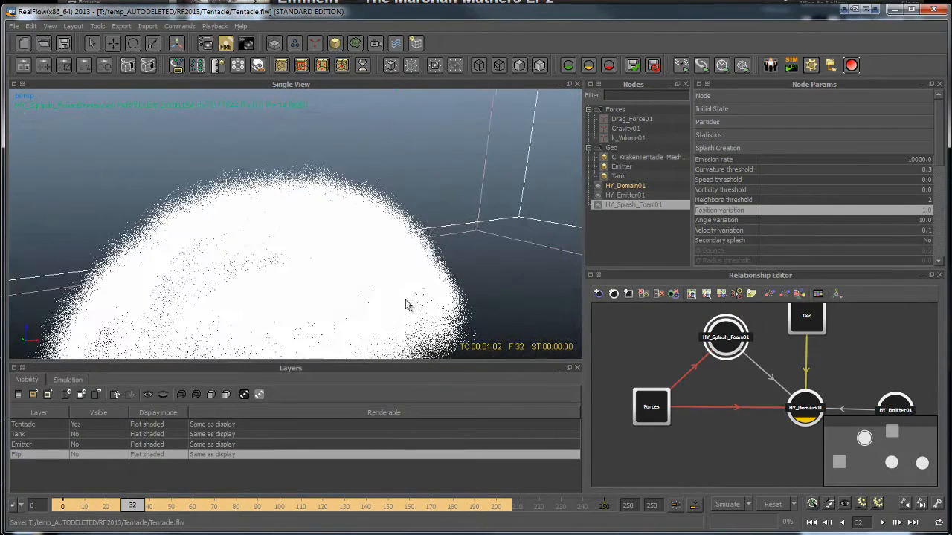
Reset the simulation and set the Position variation of HY_Splash_Foam01 to 0.15
{"action": "left_click", "coordinate": [771, 505]}
{"action": "key", "text": "Return"}
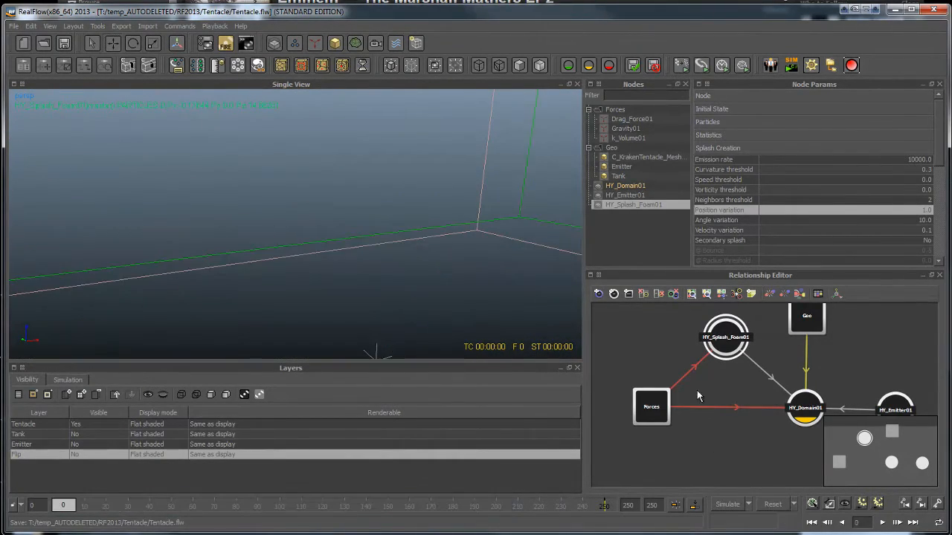
{"action": "left_click", "coordinate": [742, 356]}
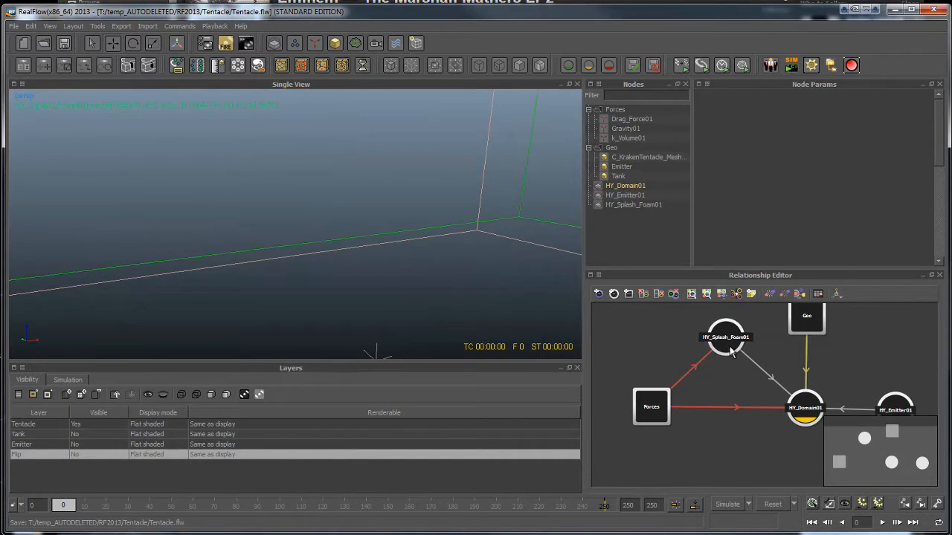
{"action": "left_click", "coordinate": [732, 352]}
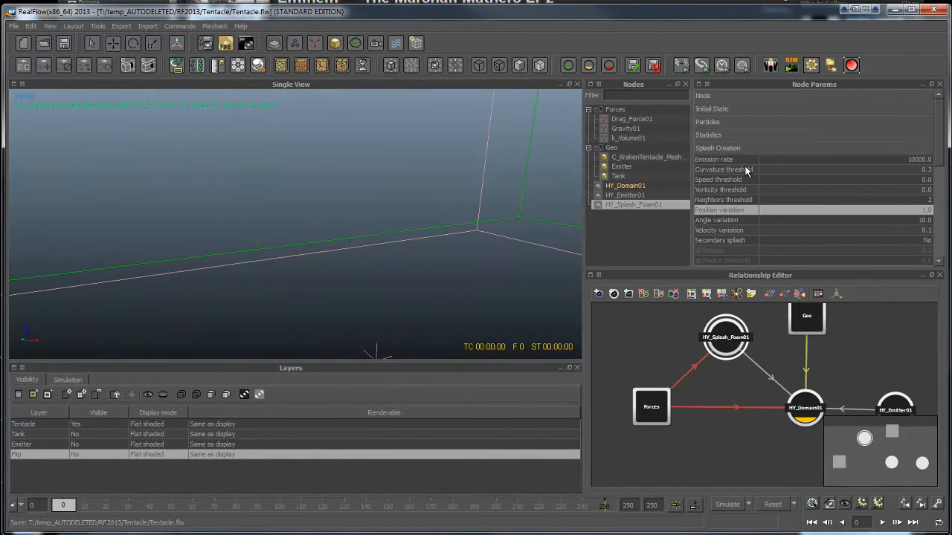
{"action": "double_click", "coordinate": [891, 212]}
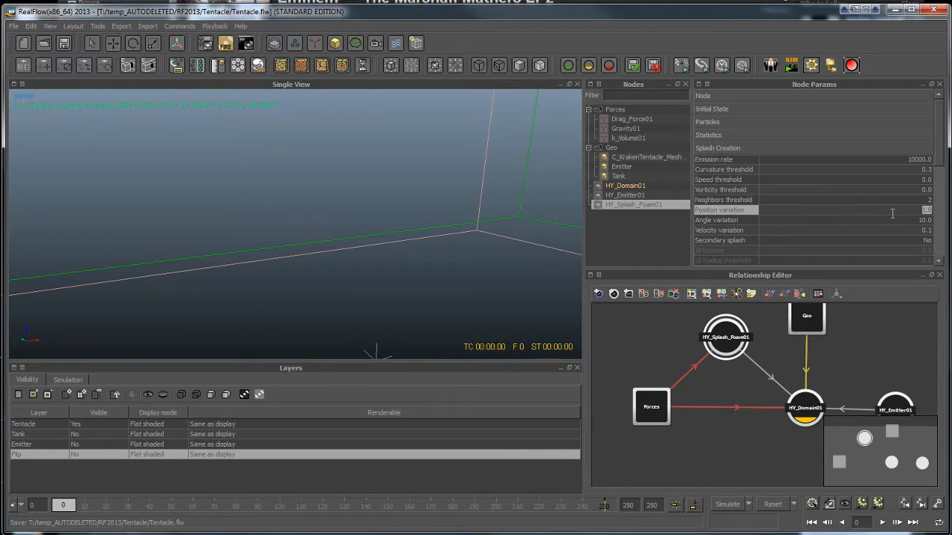
{"action": "type", "text": ".15"}
Set the Emission rate of HY_Splash_Foam01 to 100000 and its Curvature threshold to 1.0
{"action": "double_click", "coordinate": [893, 156]}
{"action": "left_click", "coordinate": [920, 159]}
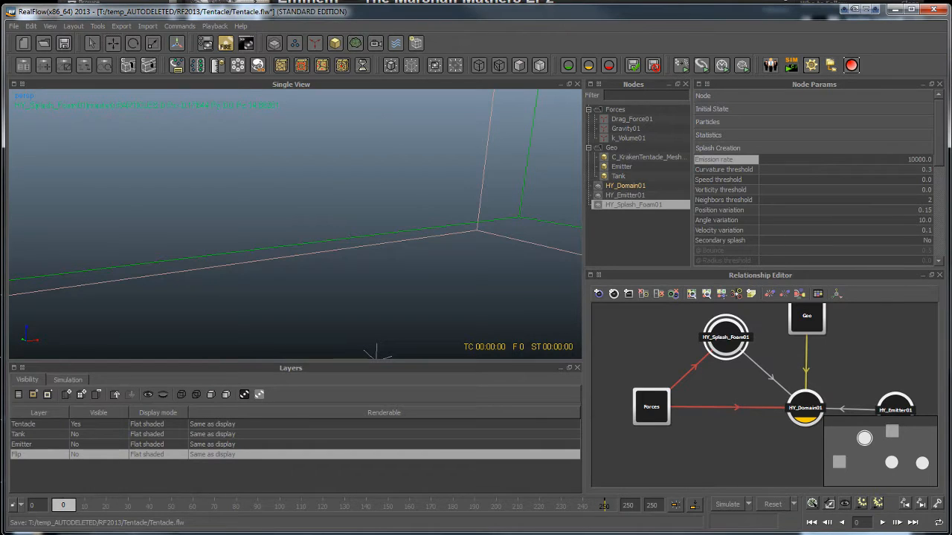
{"action": "type", "text": "0"}
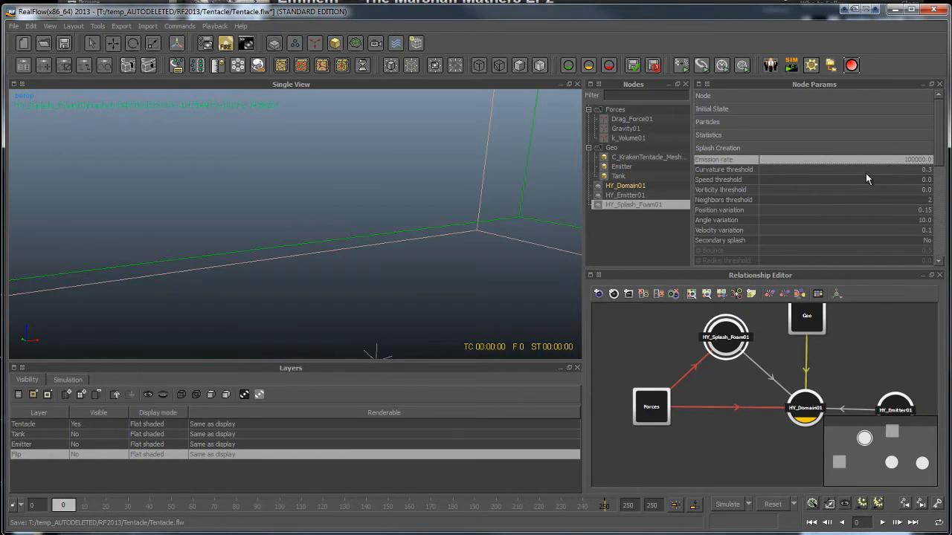
{"action": "left_click", "coordinate": [747, 172]}
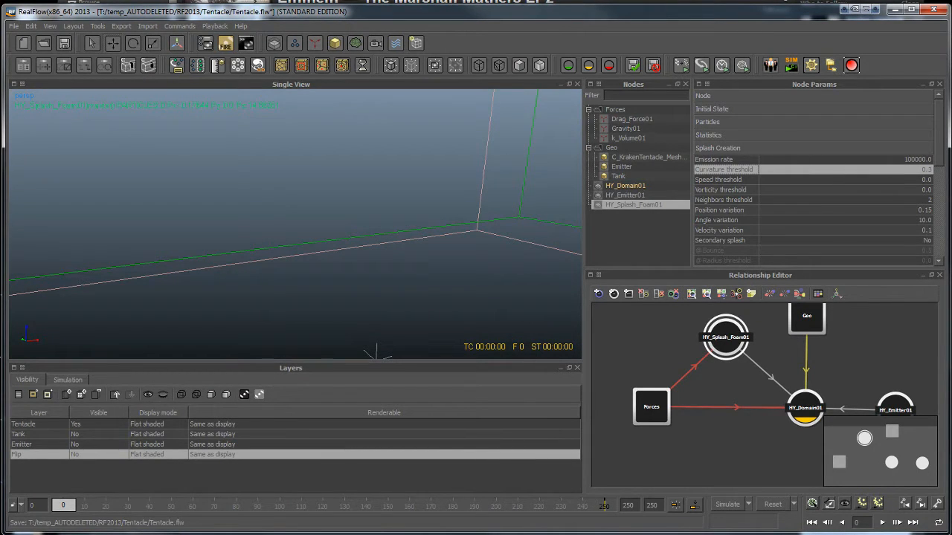
{"action": "left_click", "coordinate": [898, 167]}
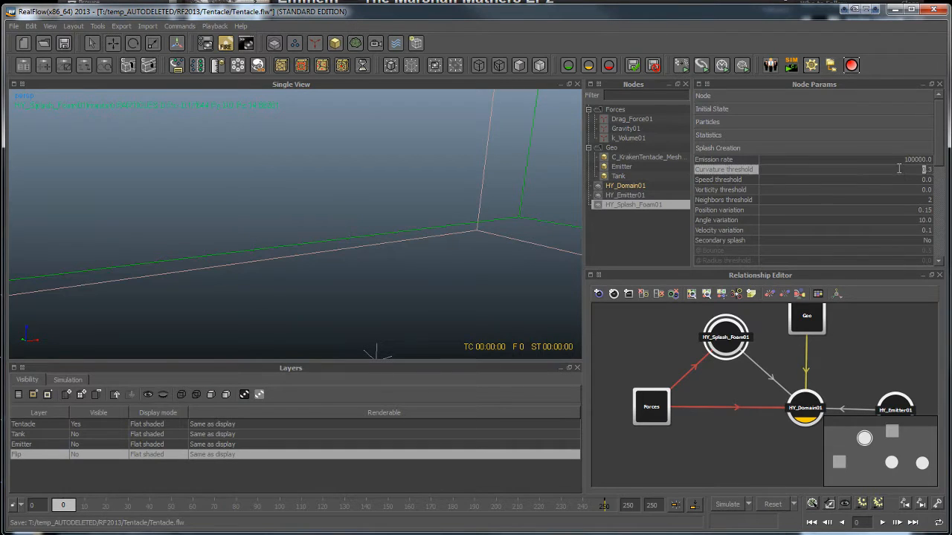
{"action": "key", "text": "BackSpace"}
{"action": "key", "text": "Return"}
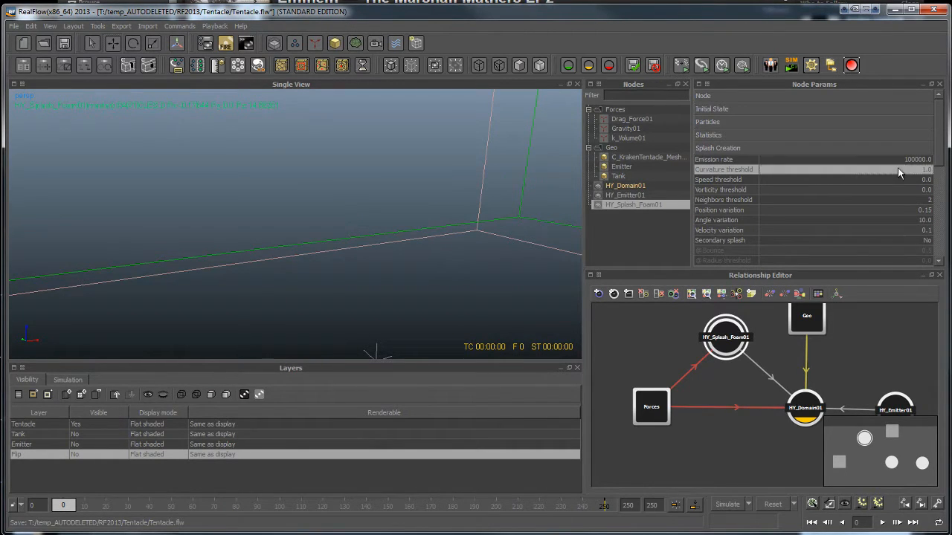
{"action": "left_click", "coordinate": [898, 168]}
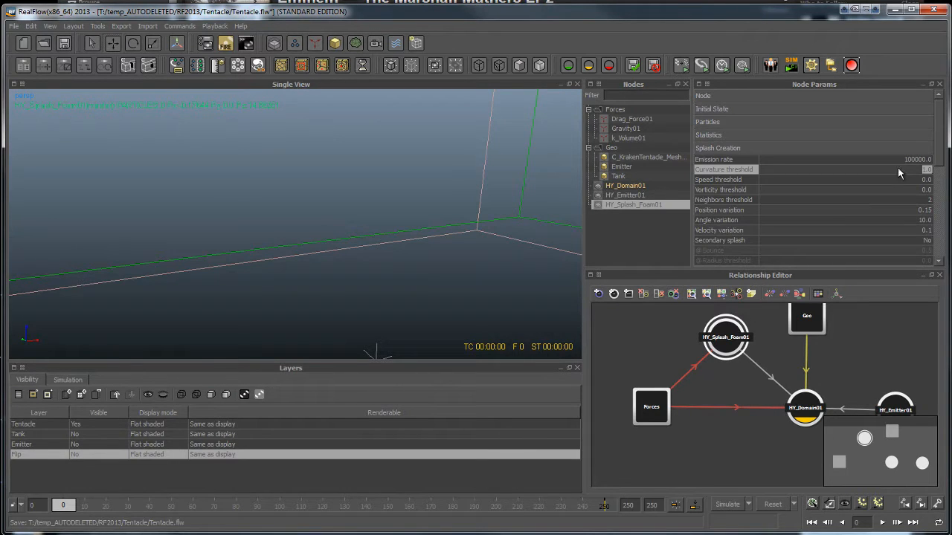
Show the Flip visibility layer again and examine the splash particles at the water surface from the side at frame 18
{"action": "left_click_drag", "start_coordinate": [425, 259], "coordinate": [373, 283], "text": "alt"}
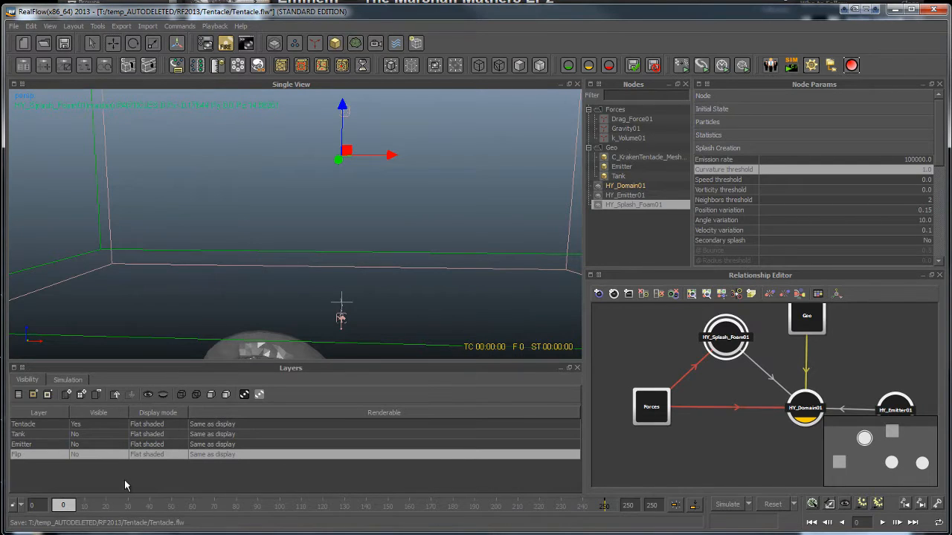
{"action": "left_click", "coordinate": [148, 395]}
{"action": "left_click", "coordinate": [99, 504]}
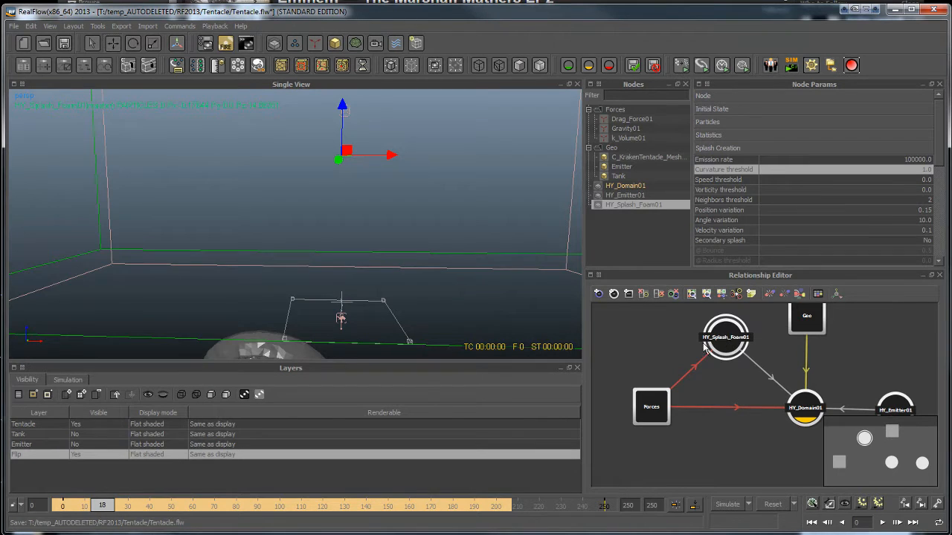
{"action": "left_click_drag", "start_coordinate": [272, 255], "coordinate": [325, 276], "text": "alt"}
{"action": "right_click_drag", "start_coordinate": [325, 276], "coordinate": [342, 349], "text": "alt"}
{"action": "middle_click_drag", "start_coordinate": [352, 248], "coordinate": [417, 125], "text": "alt"}
{"action": "right_click_drag", "start_coordinate": [417, 125], "coordinate": [369, 204], "text": "alt"}
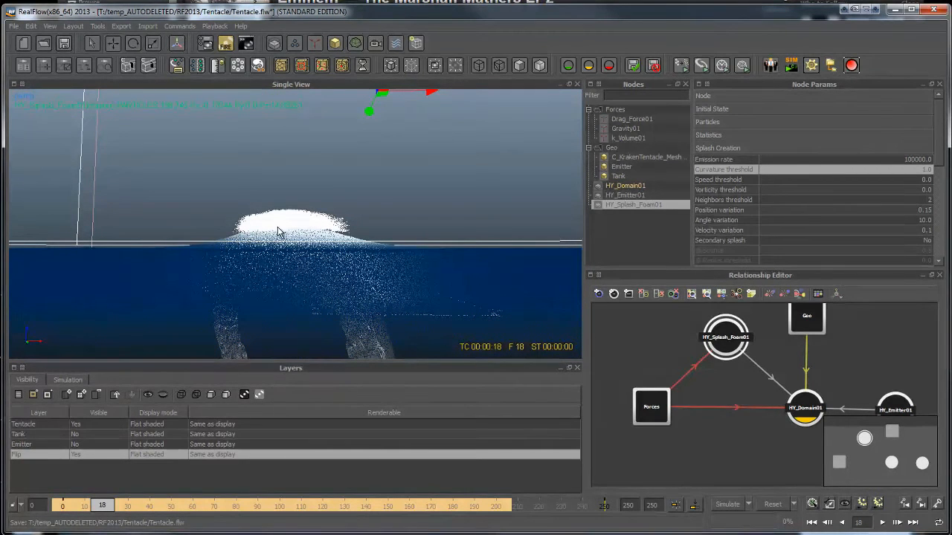
{"action": "left_click_drag", "start_coordinate": [354, 227], "coordinate": [355, 230], "text": "alt"}
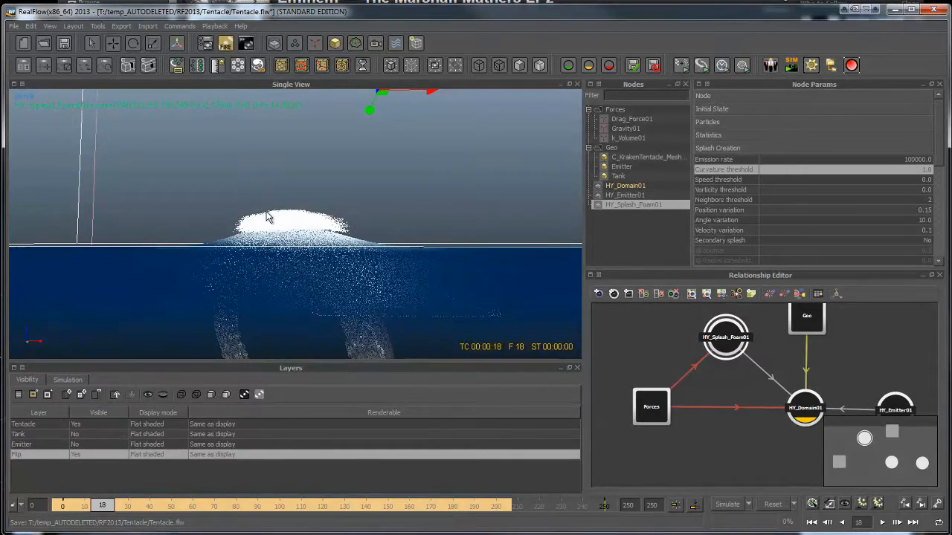
Set the Curvature threshold of HY_Splash_Foam01 to 0.35 and examine the splash particles at the water surface
{"action": "double_click", "coordinate": [876, 169]}
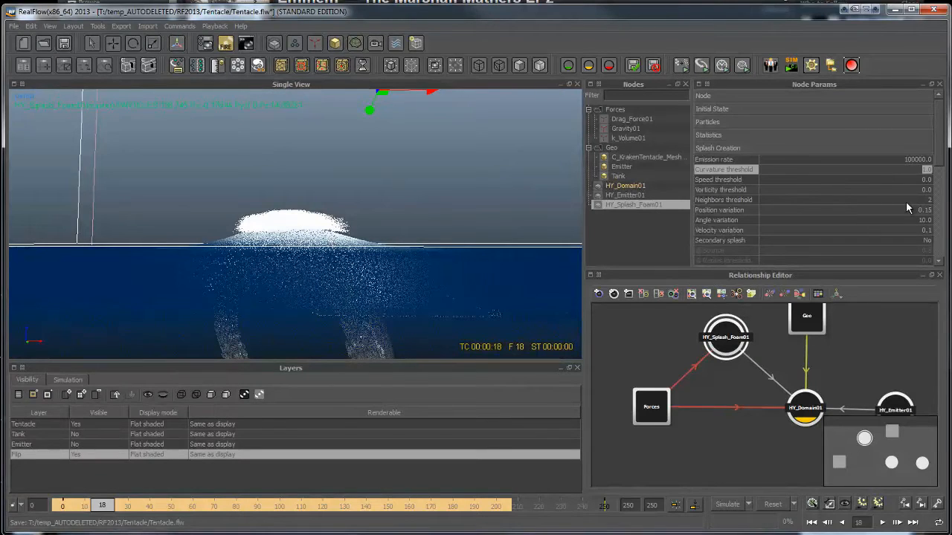
{"action": "type", "text": "0.35"}
{"action": "key", "text": "Return"}
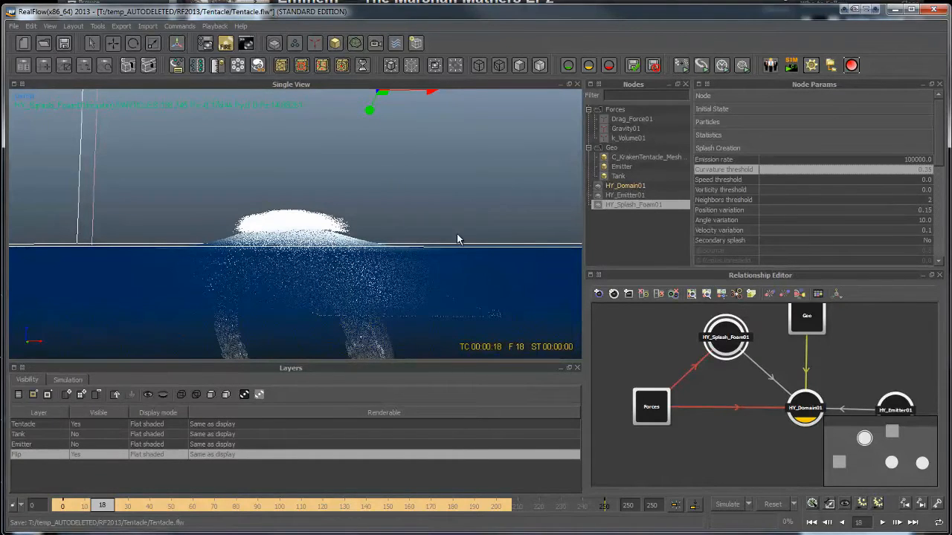
{"action": "mouse_move", "coordinate": [265, 238]}
{"action": "left_mouse_down", "text": "alt"}
{"action": "mouse_move", "coordinate": [237, 274]}
{"action": "mouse_move", "coordinate": [262, 240]}
{"action": "left_mouse_up", "text": "alt"}
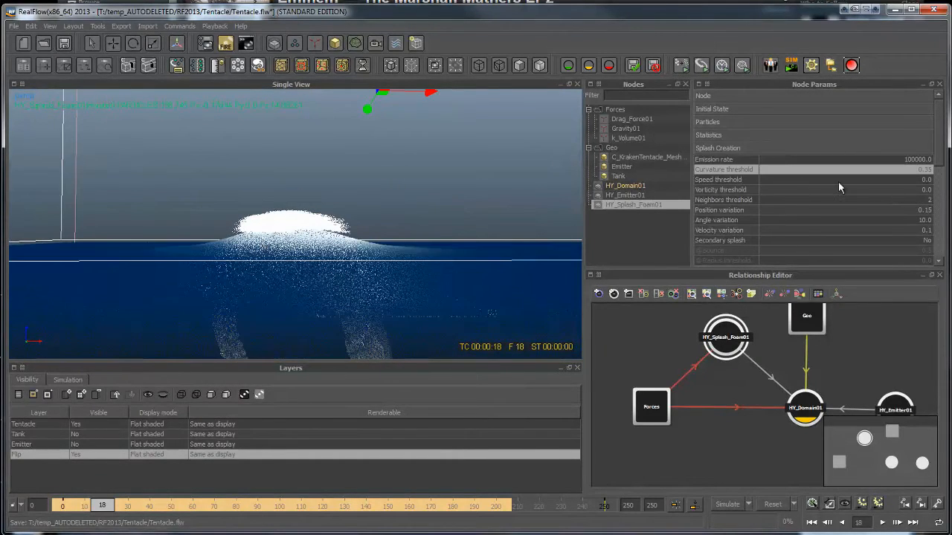
{"action": "left_click_drag", "start_coordinate": [427, 202], "coordinate": [368, 354], "text": "alt"}
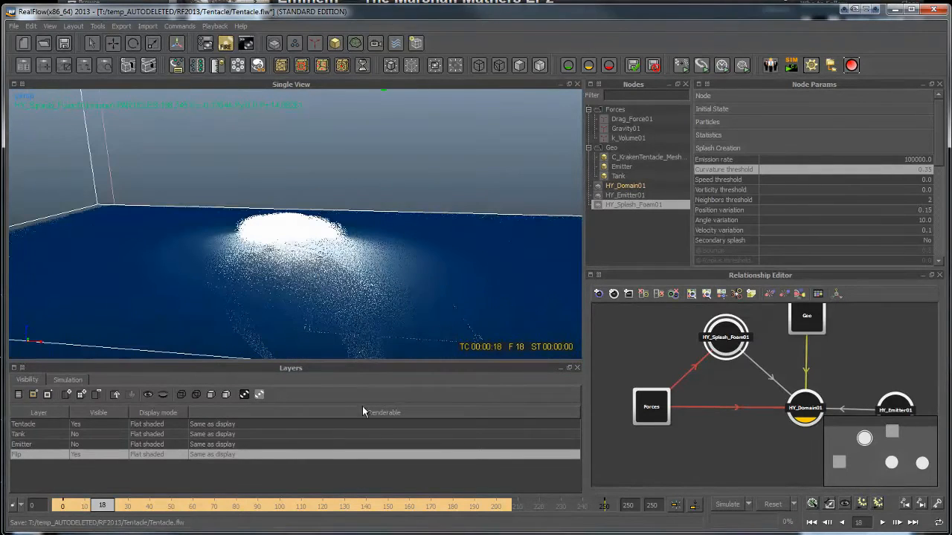
{"action": "left_click_drag", "start_coordinate": [287, 289], "coordinate": [326, 242], "text": "alt"}
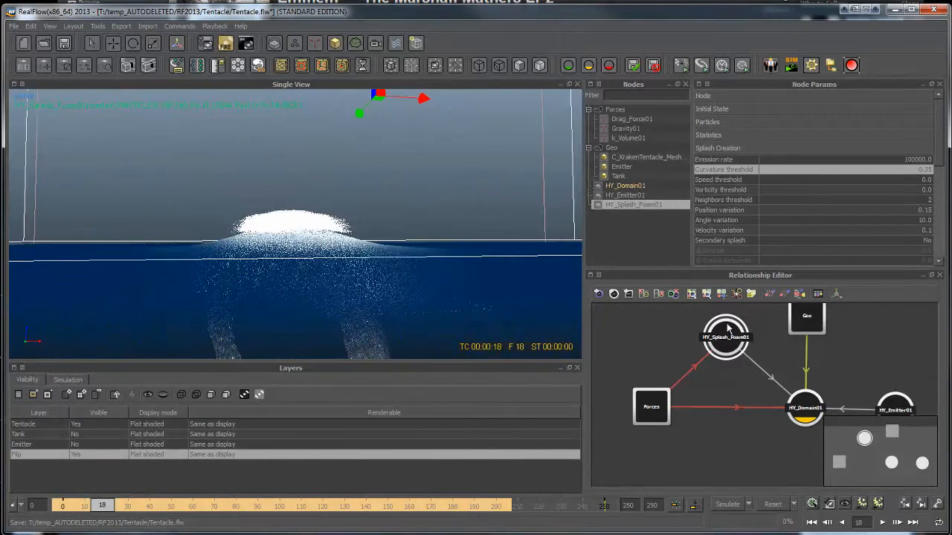
Put HY_Splash_Foam01 on a new visibility layer named SplashFoam and hide that layer
{"action": "left_click", "coordinate": [80, 394]}
{"action": "left_click", "coordinate": [36, 469]}
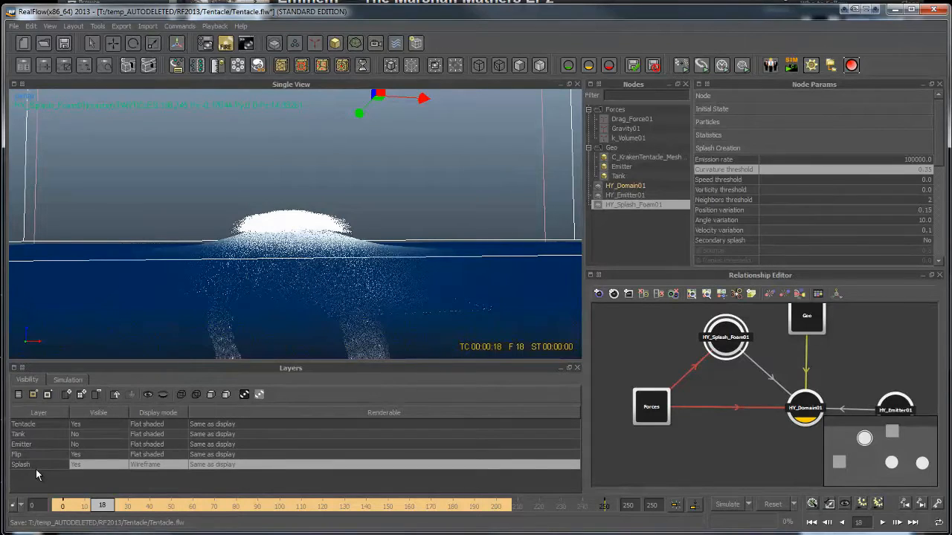
{"action": "type", "text": "SplashFoam"}
{"action": "key", "text": "Return"}
{"action": "left_click", "coordinate": [157, 396]}
{"action": "left_click_drag", "start_coordinate": [306, 211], "coordinate": [327, 237], "text": "alt"}
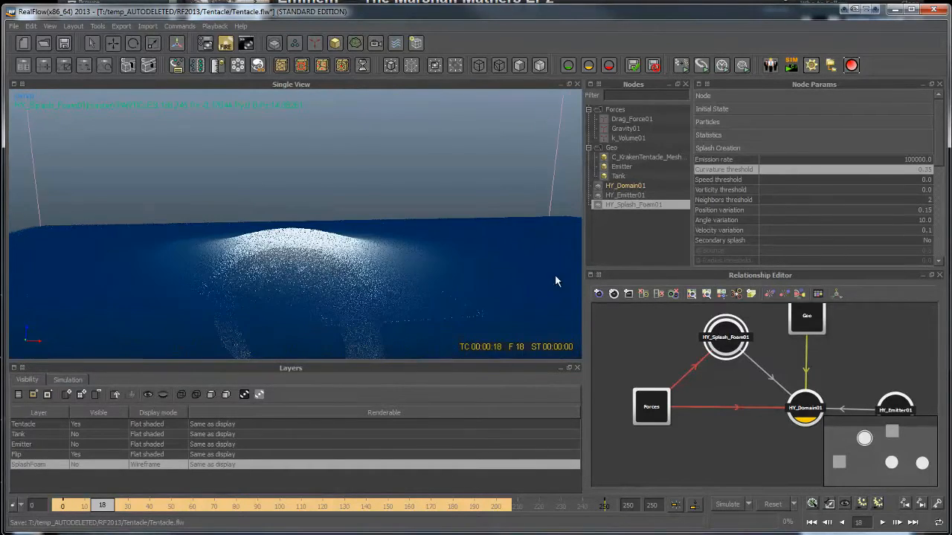
Hide the Flip layer and show the SplashFoam layer to view the splash particles above the tentacle
{"action": "left_click", "coordinate": [43, 456]}
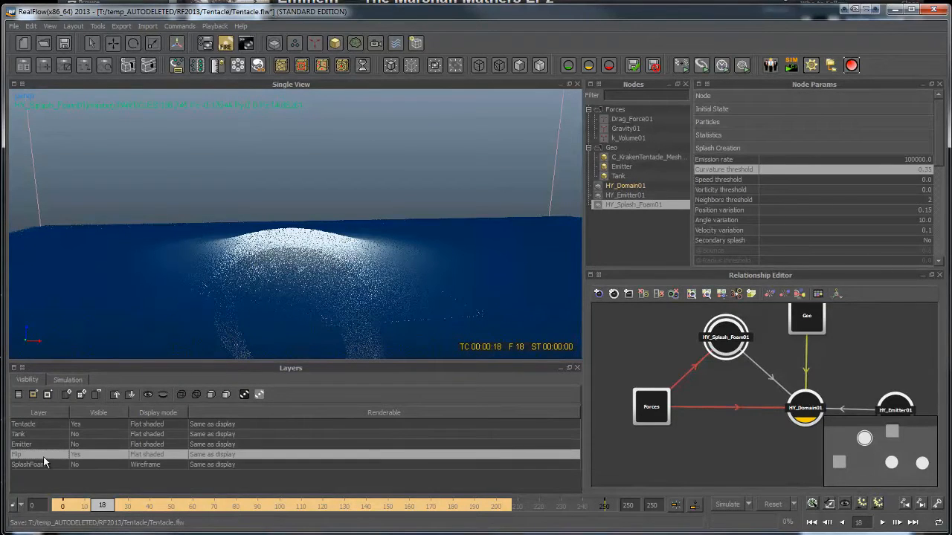
{"action": "left_click", "coordinate": [165, 395]}
{"action": "left_click", "coordinate": [42, 462]}
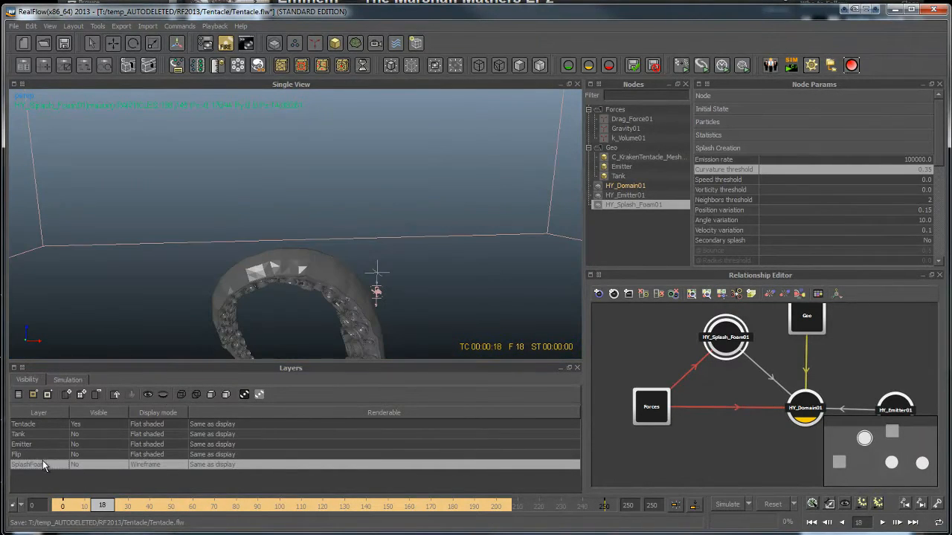
{"action": "left_click", "coordinate": [145, 395]}
{"action": "left_click_drag", "start_coordinate": [345, 282], "coordinate": [304, 295], "text": "alt"}
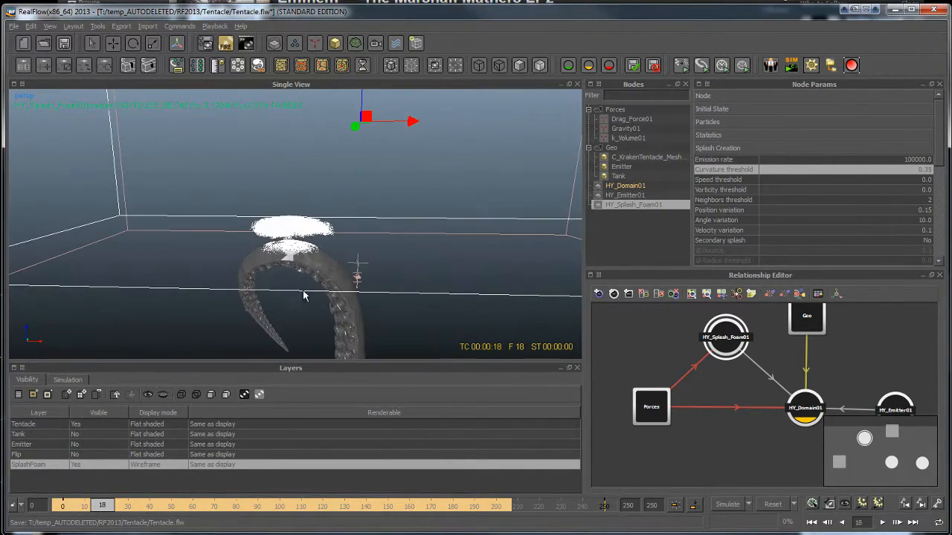
Look through the domain, splash and Forces nodes in the relationship graph and show the Flip layer again
{"action": "left_click", "coordinate": [803, 421]}
{"action": "left_click", "coordinate": [720, 344]}
{"action": "left_click", "coordinate": [652, 412]}
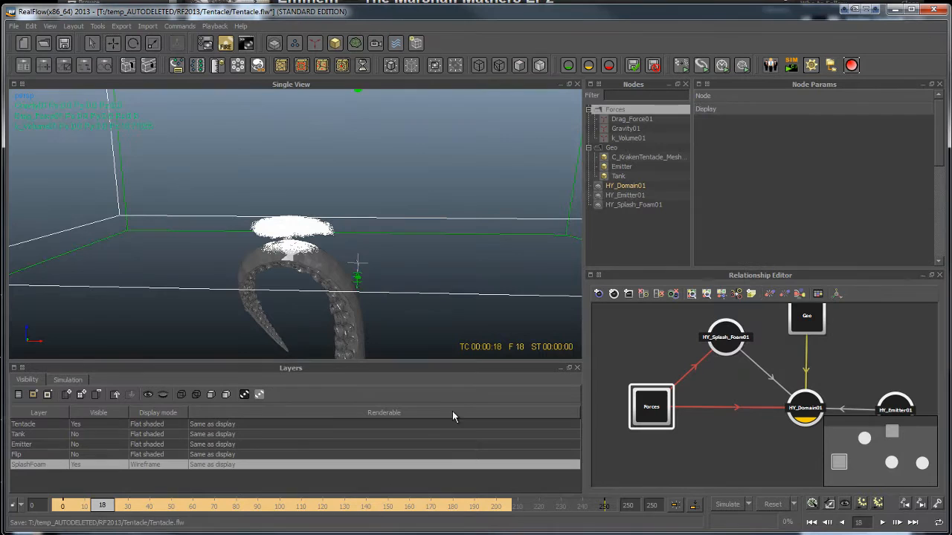
{"action": "left_click", "coordinate": [30, 454]}
{"action": "left_click", "coordinate": [156, 390]}
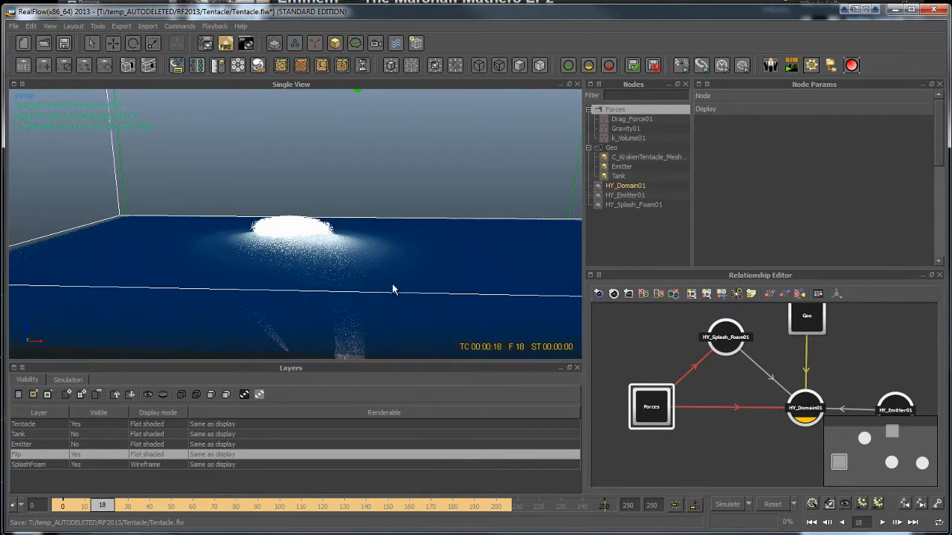
{"action": "left_click_drag", "start_coordinate": [392, 284], "coordinate": [409, 242], "text": "alt"}
Turn on Automatic range in the display settings of HY_Domain01
{"action": "left_click", "coordinate": [631, 195]}
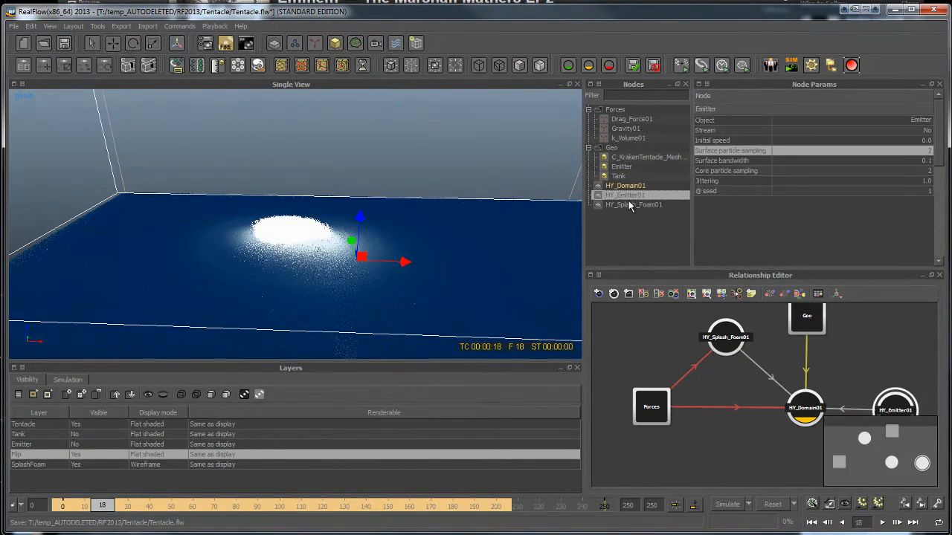
{"action": "left_click", "coordinate": [628, 203]}
{"action": "left_click", "coordinate": [634, 187]}
{"action": "scroll", "coordinate": [795, 184], "scroll_direction": "down", "scroll_amount": 6}
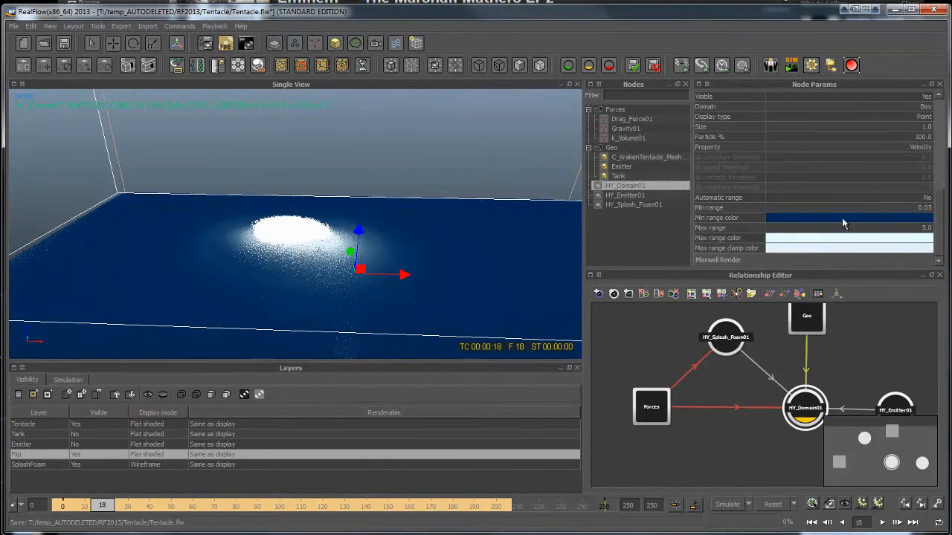
{"action": "double_click", "coordinate": [813, 194]}
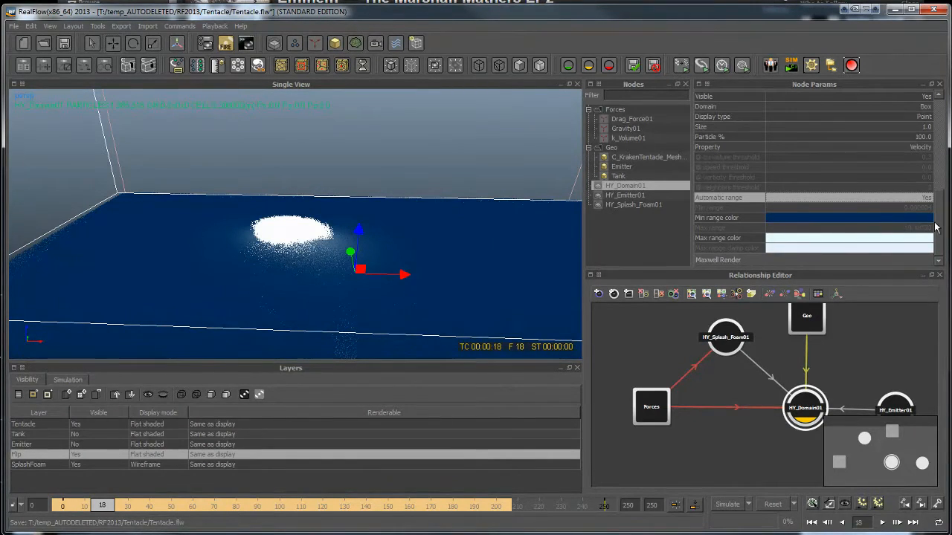
{"action": "left_click_drag", "start_coordinate": [409, 238], "coordinate": [353, 230], "text": "alt"}
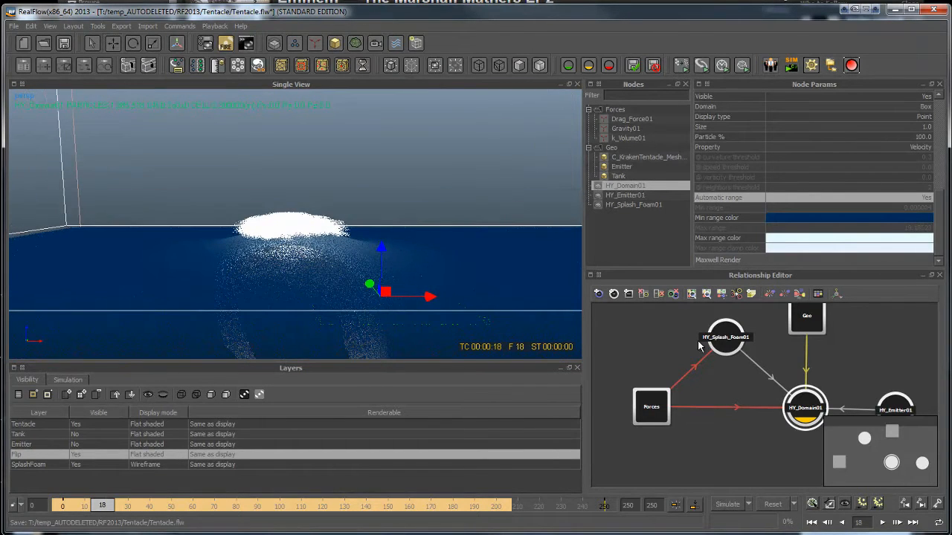
Set the Speed threshold of HY_Splash_Foam01 to 3.0
{"action": "left_click", "coordinate": [725, 337]}
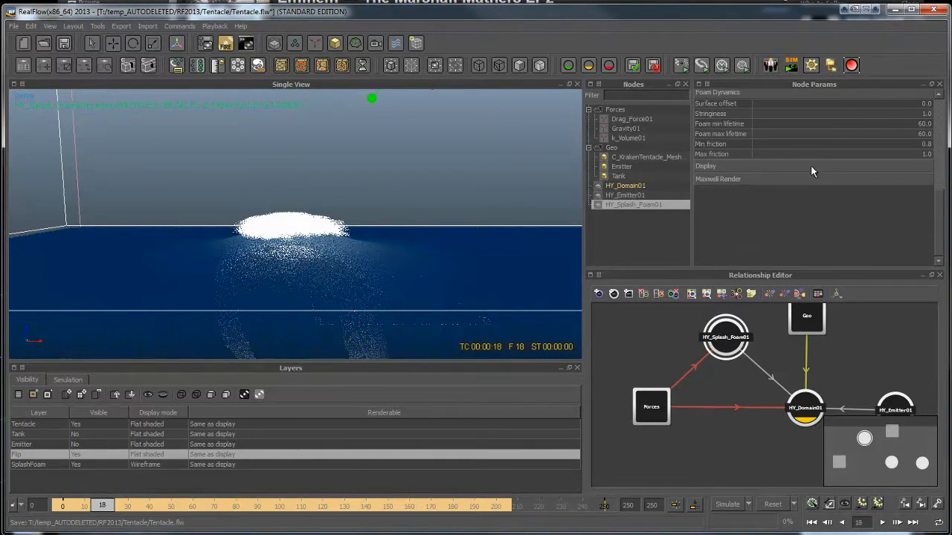
{"action": "scroll", "coordinate": [816, 179], "scroll_direction": "up", "scroll_amount": 10}
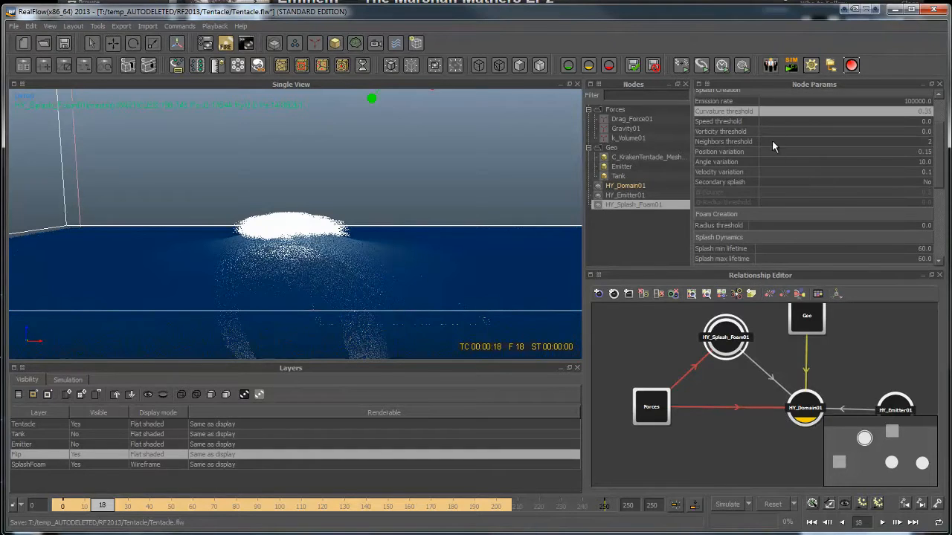
{"action": "key", "text": "Tab"}
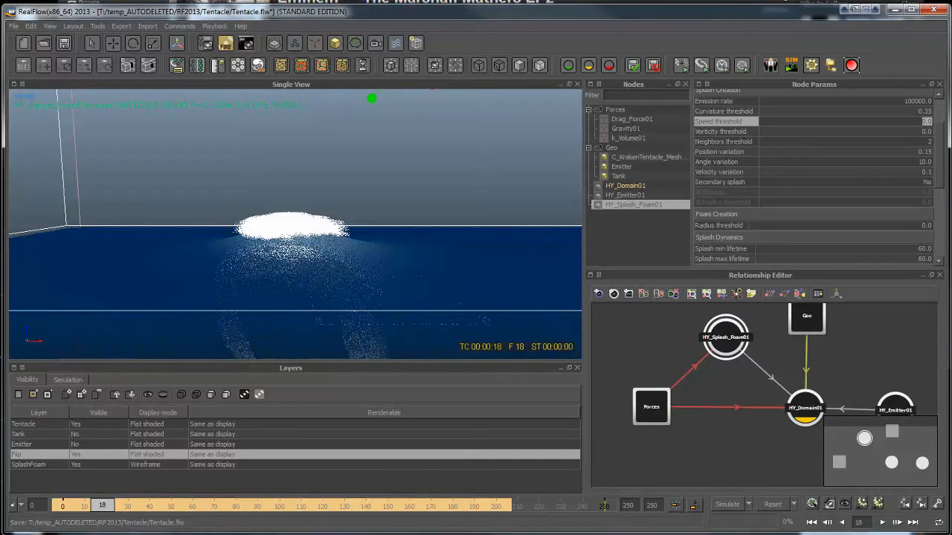
{"action": "type", "text": "3"}
{"action": "key", "text": "Return"}
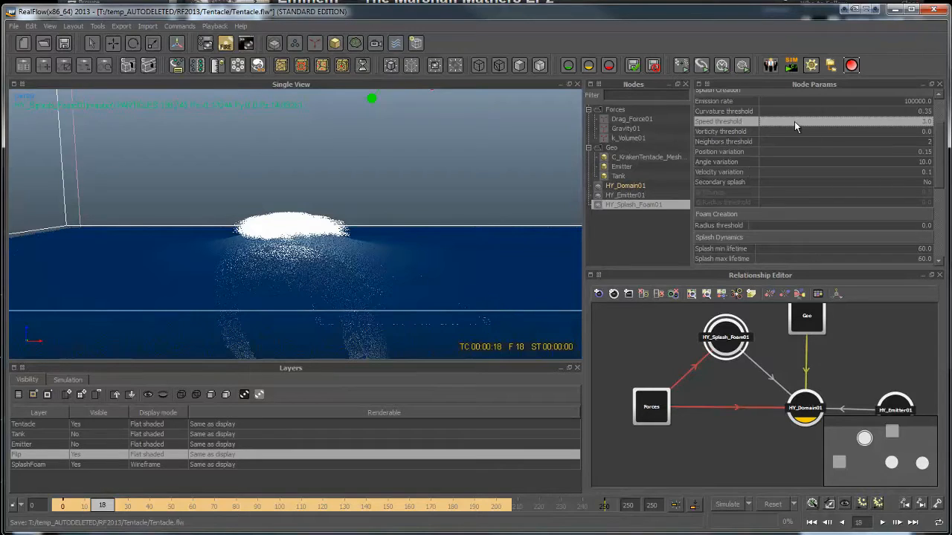
Check the splash emitter's Vorticity threshold and the Vorticity option in the Particle Channels of HY_Domain01
{"action": "left_click", "coordinate": [812, 131]}
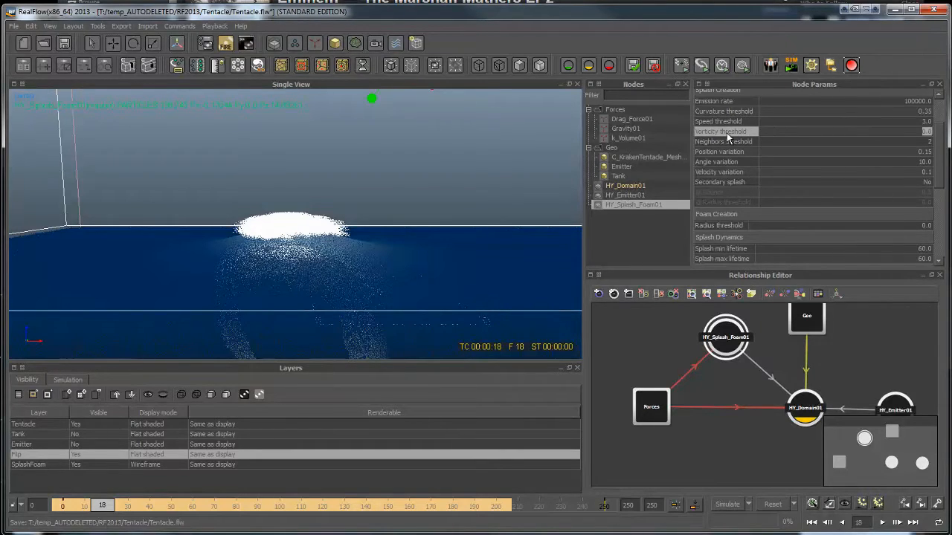
{"action": "mouse_move", "coordinate": [727, 133]}
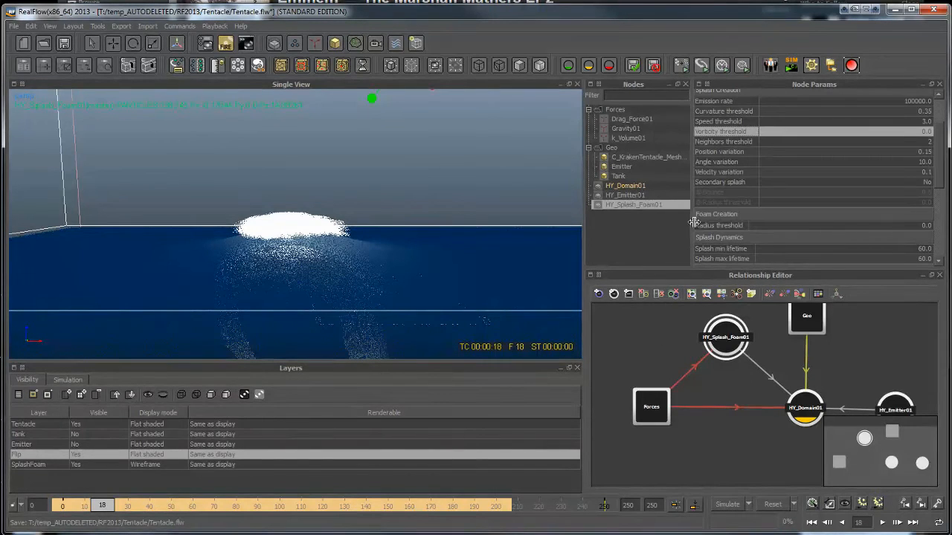
{"action": "left_click", "coordinate": [807, 420]}
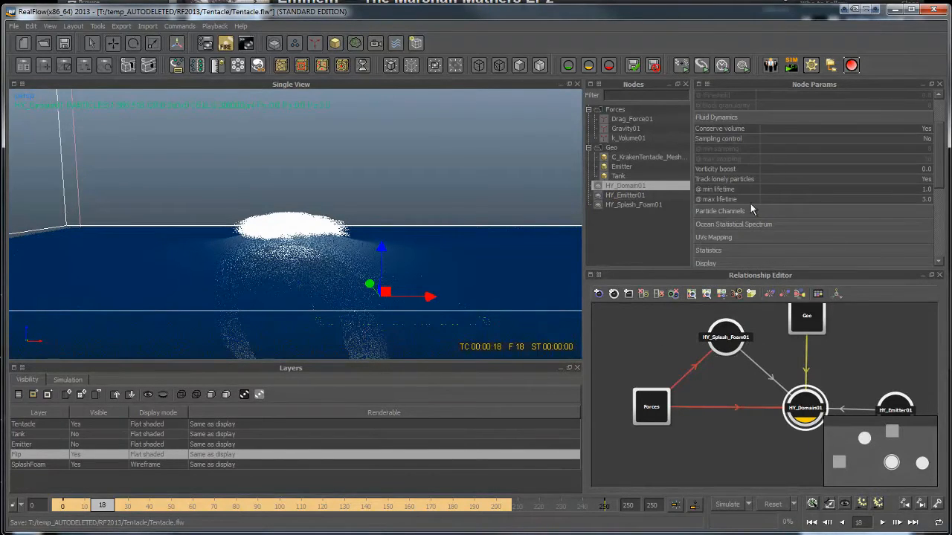
{"action": "scroll", "coordinate": [785, 164], "scroll_direction": "up", "scroll_amount": 3}
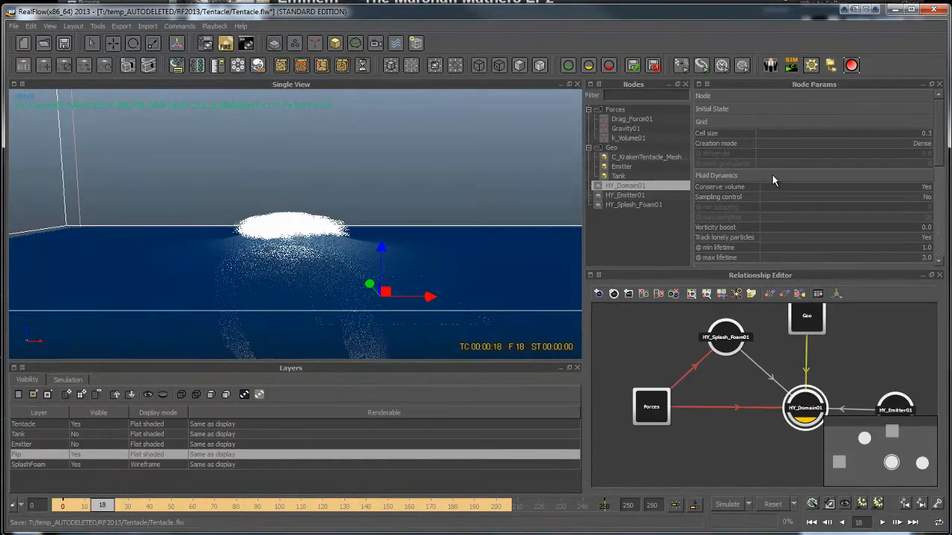
{"action": "left_click", "coordinate": [772, 175]}
{"action": "left_click", "coordinate": [766, 188]}
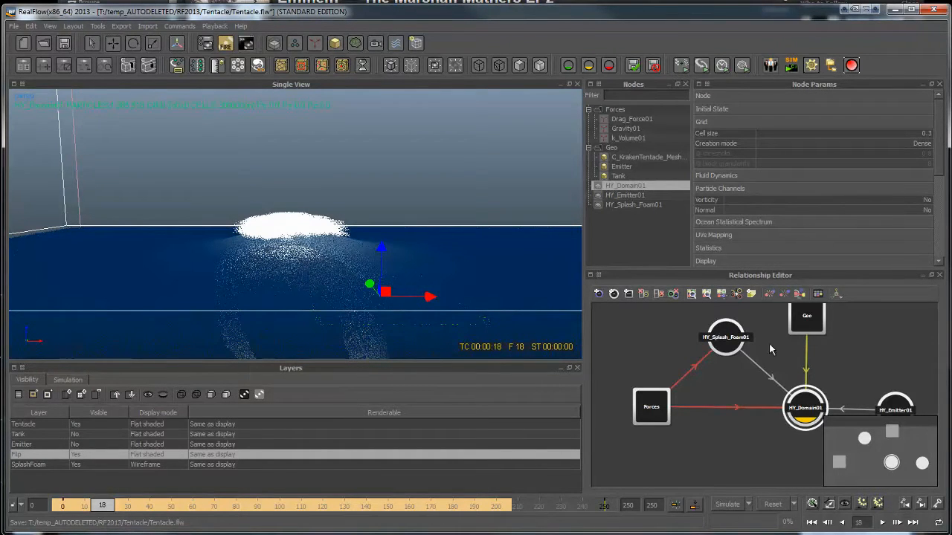
{"action": "left_click", "coordinate": [823, 189]}
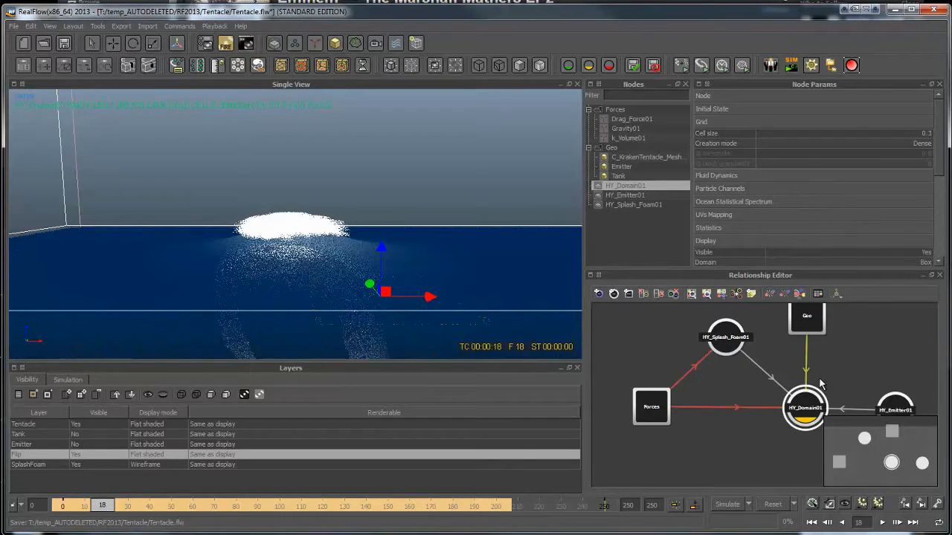
Set the Neighbors threshold of HY_Splash_Foam01 to 3
{"action": "left_click", "coordinate": [716, 354]}
{"action": "left_click", "coordinate": [717, 354]}
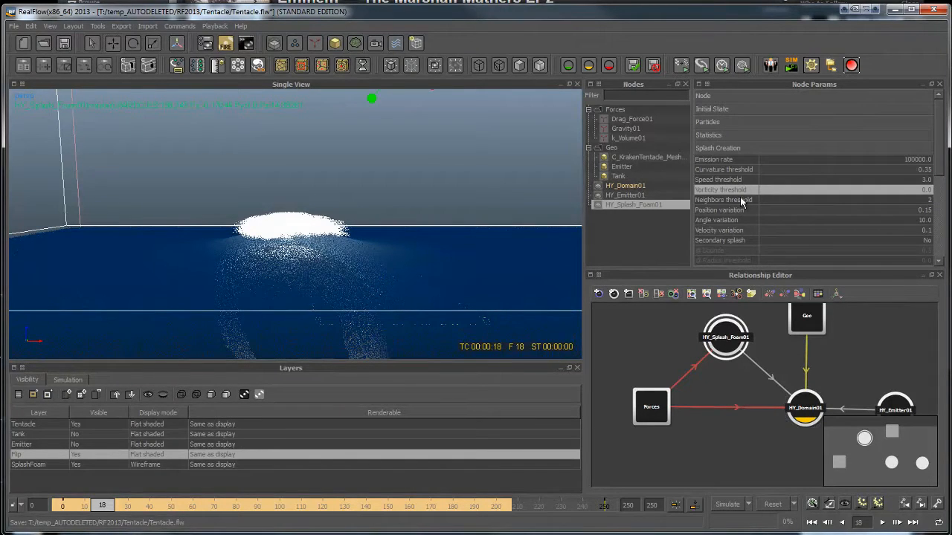
{"action": "left_click", "coordinate": [801, 200]}
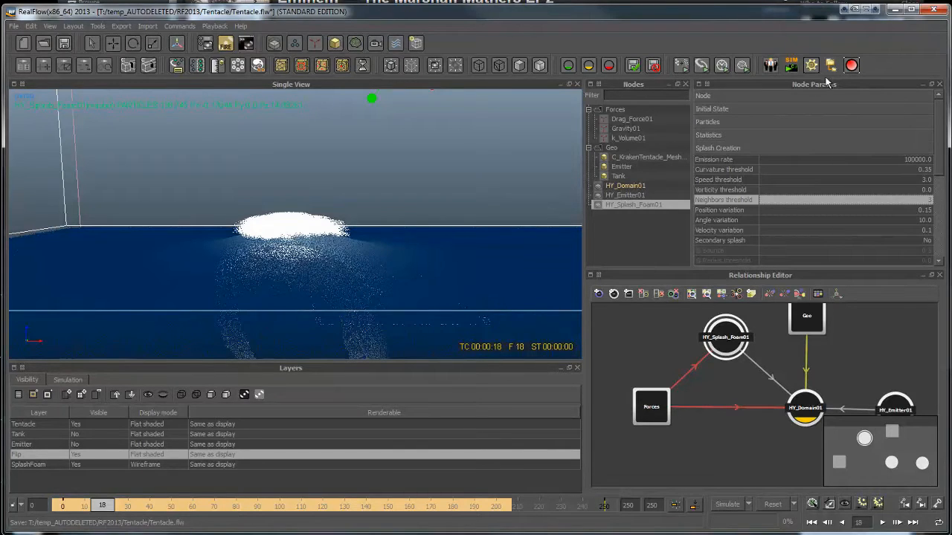
Set the Angle variation of HY_Splash_Foam01 to 15.0 and its Velocity variation to 0.5
{"action": "left_click", "coordinate": [725, 212]}
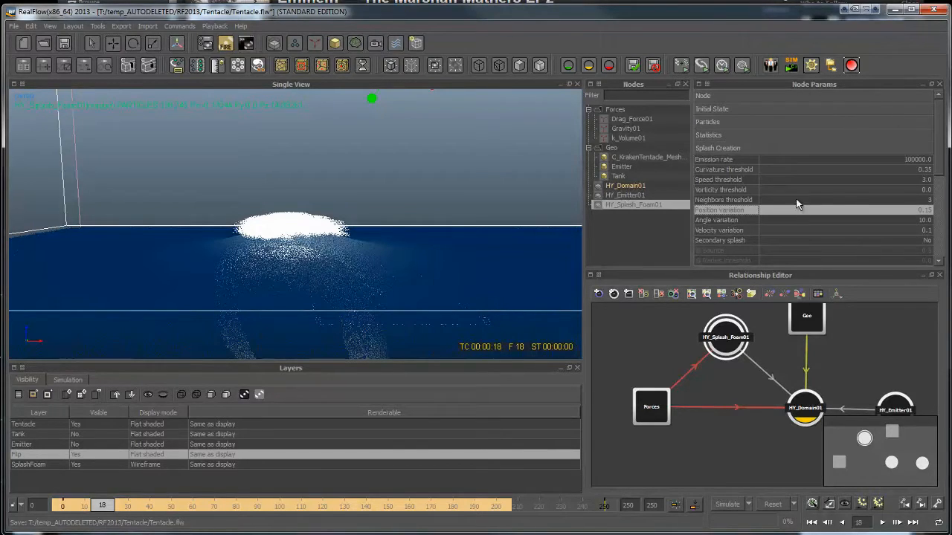
{"action": "left_click", "coordinate": [733, 221]}
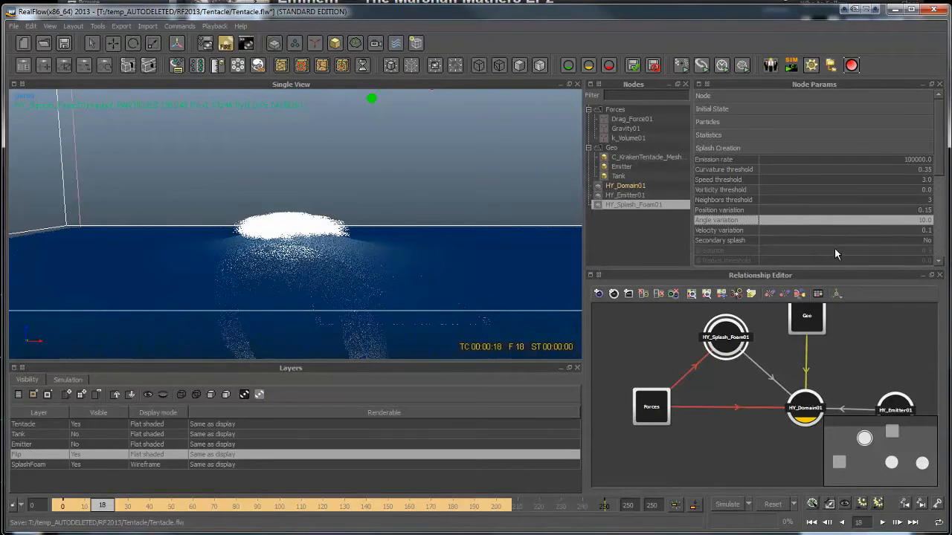
{"action": "double_click", "coordinate": [839, 219]}
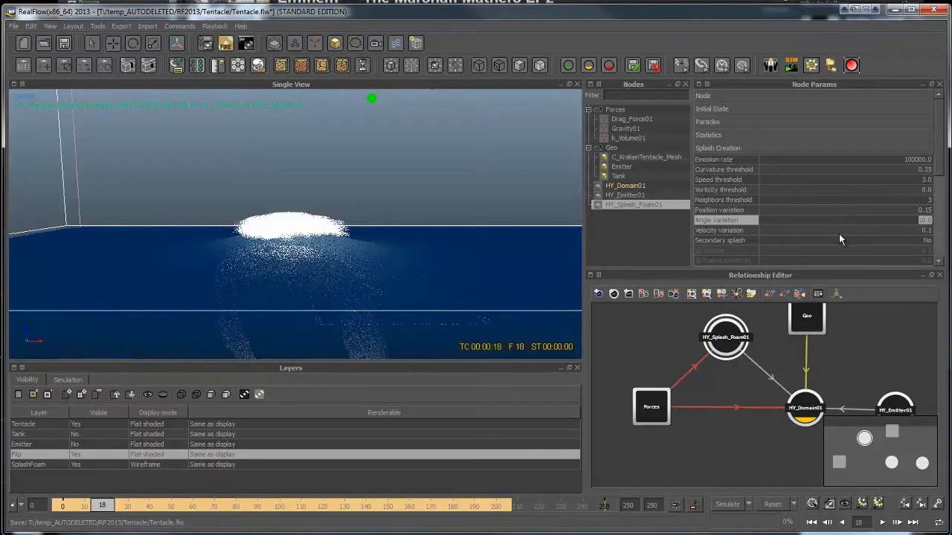
{"action": "type", "text": "15"}
{"action": "key", "text": "Return"}
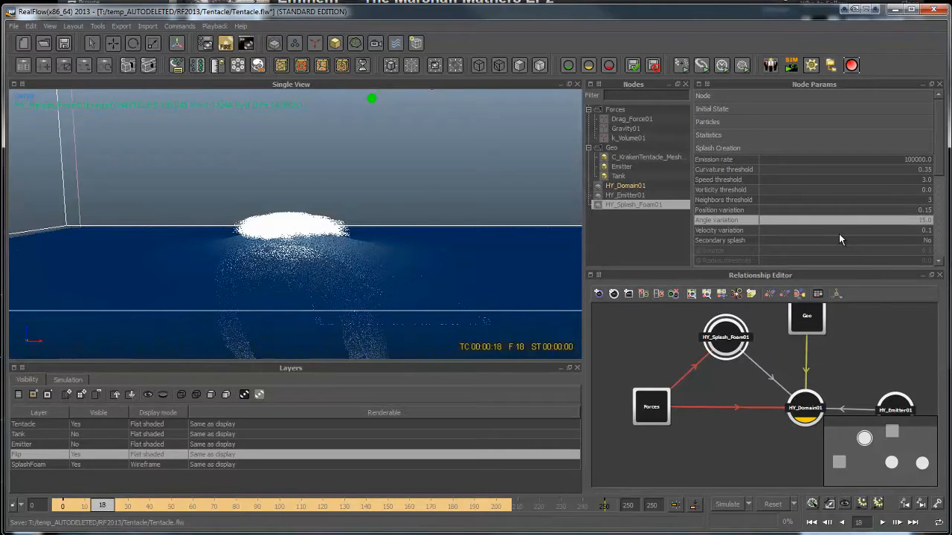
{"action": "double_click", "coordinate": [771, 227]}
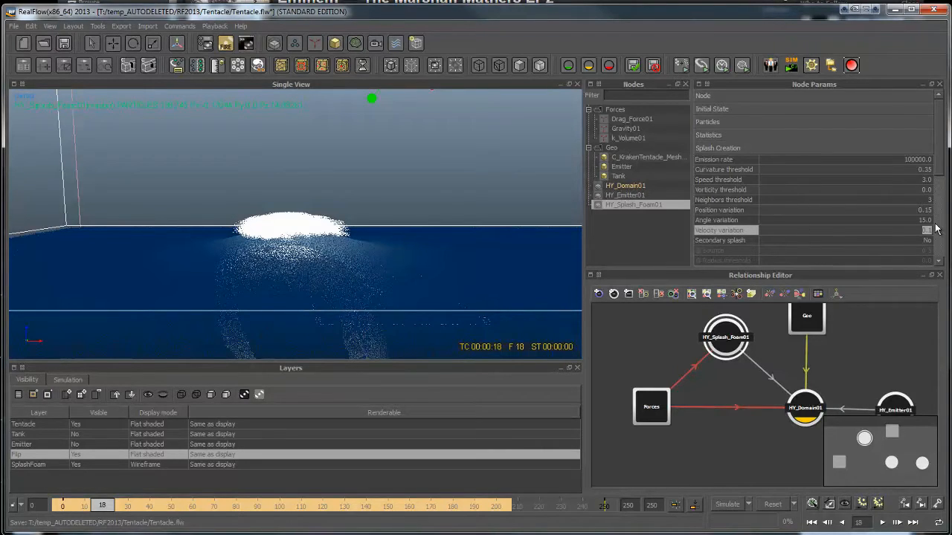
{"action": "key", "text": "Return"}
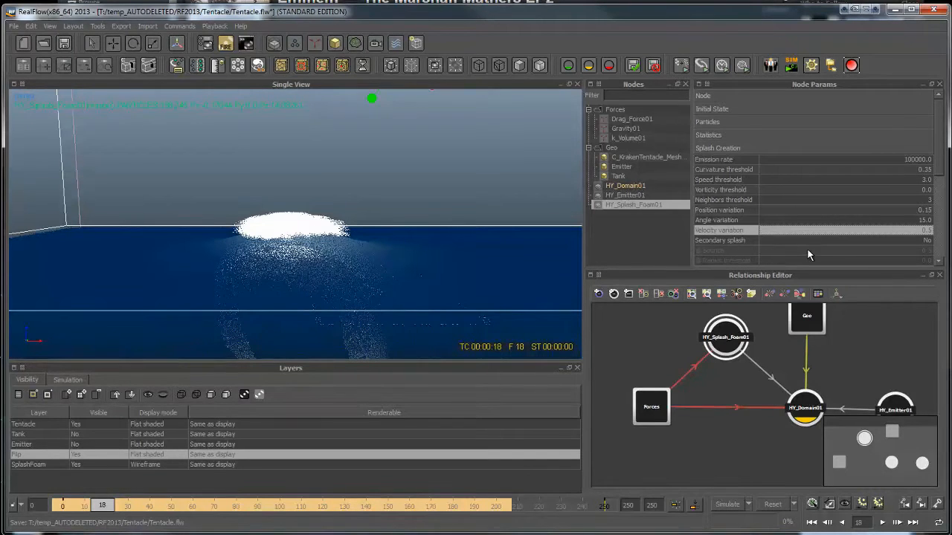
{"action": "scroll", "coordinate": [807, 247], "scroll_direction": "down", "scroll_amount": 3}
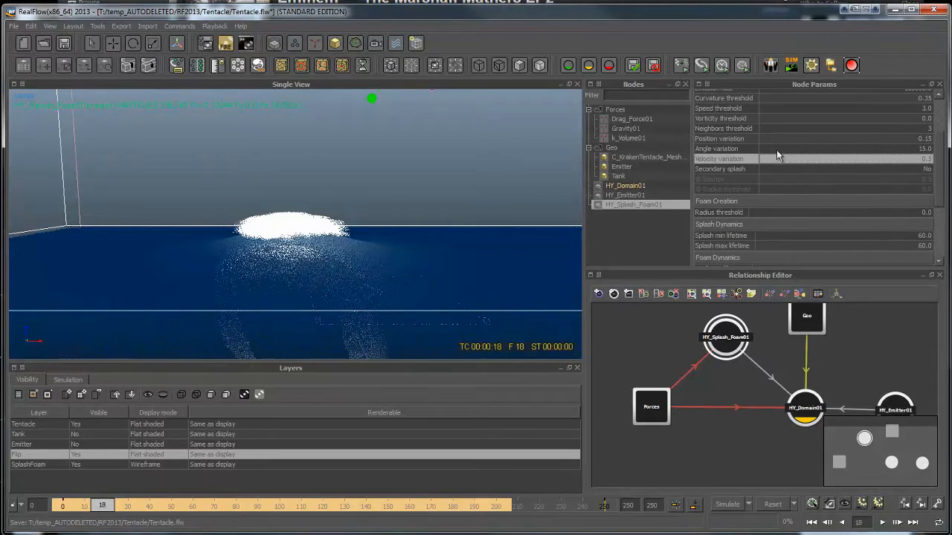
Review the Secondary splash option and the remaining splash and foam creation and dynamics parameters of HY_Splash_Foam01
{"action": "left_click", "coordinate": [749, 170]}
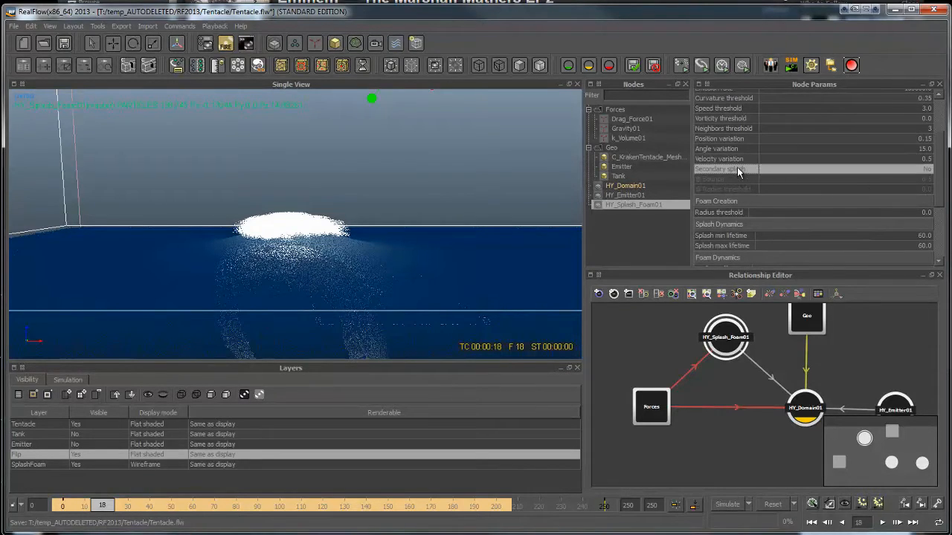
{"action": "left_click", "coordinate": [799, 171]}
{"action": "left_click", "coordinate": [892, 169]}
{"action": "scroll", "coordinate": [781, 190], "scroll_direction": "up", "scroll_amount": 2}
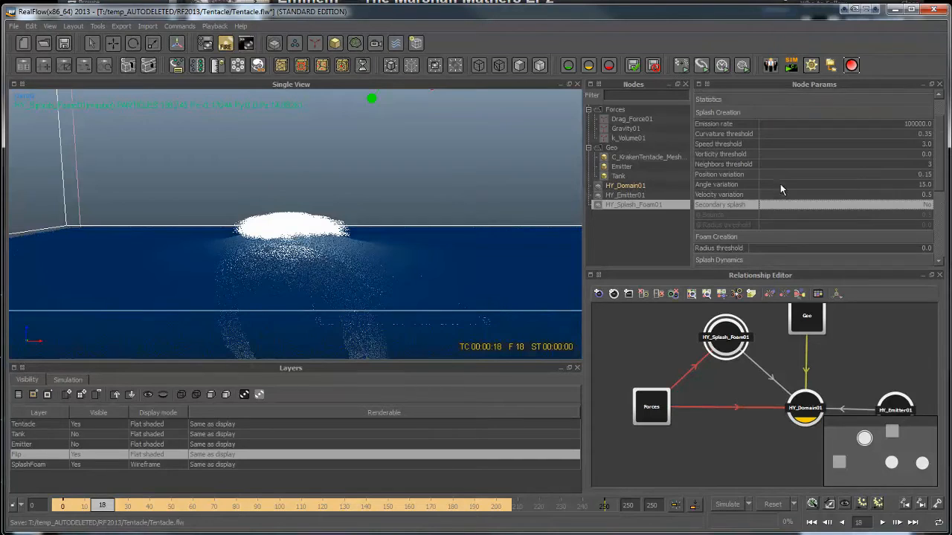
{"action": "scroll", "coordinate": [770, 235], "scroll_direction": "down", "scroll_amount": 4}
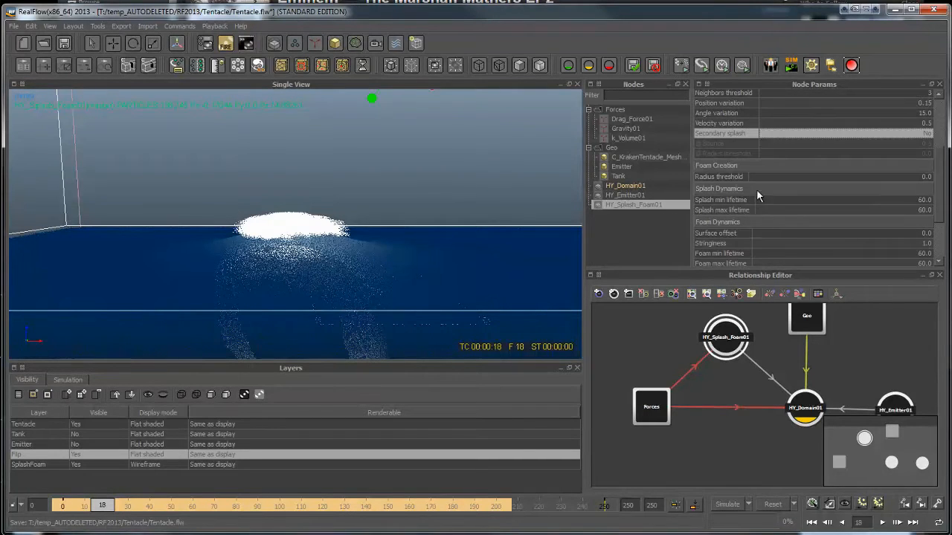
{"action": "scroll", "coordinate": [746, 226], "scroll_direction": "up", "scroll_amount": 6}
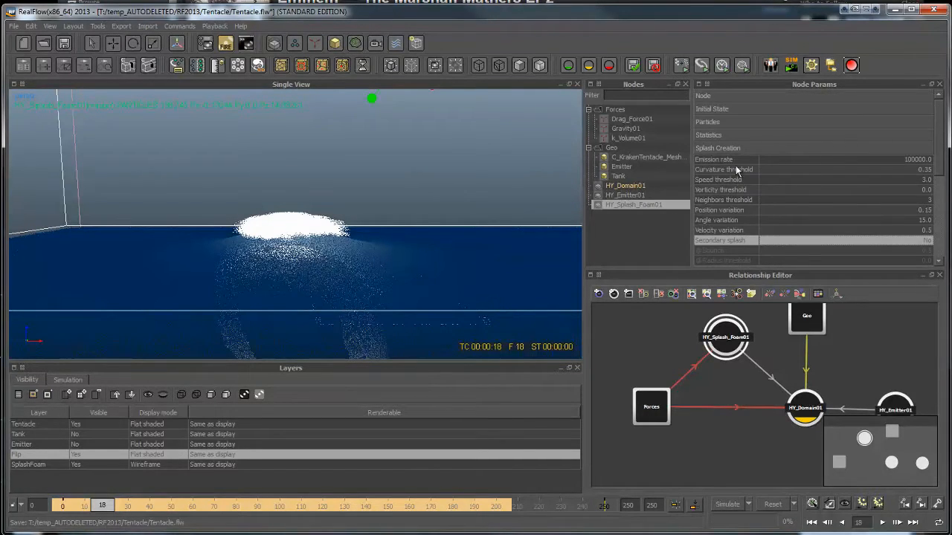
{"action": "scroll", "coordinate": [756, 223], "scroll_direction": "down", "scroll_amount": 8}
{"action": "scroll", "coordinate": [743, 190], "scroll_direction": "up", "scroll_amount": 8}
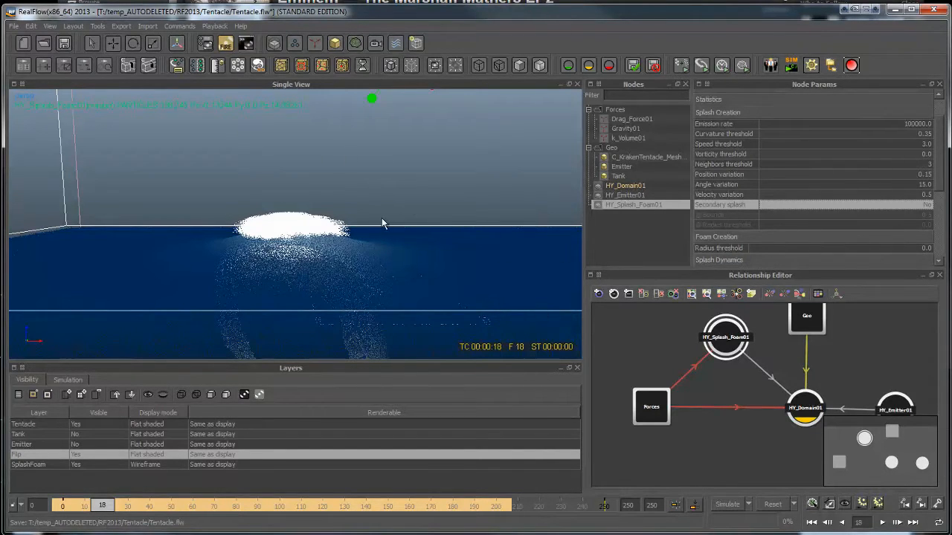
Reset the simulation data and hide the Flip layer
{"action": "left_click", "coordinate": [773, 504]}
{"action": "left_click", "coordinate": [463, 298]}
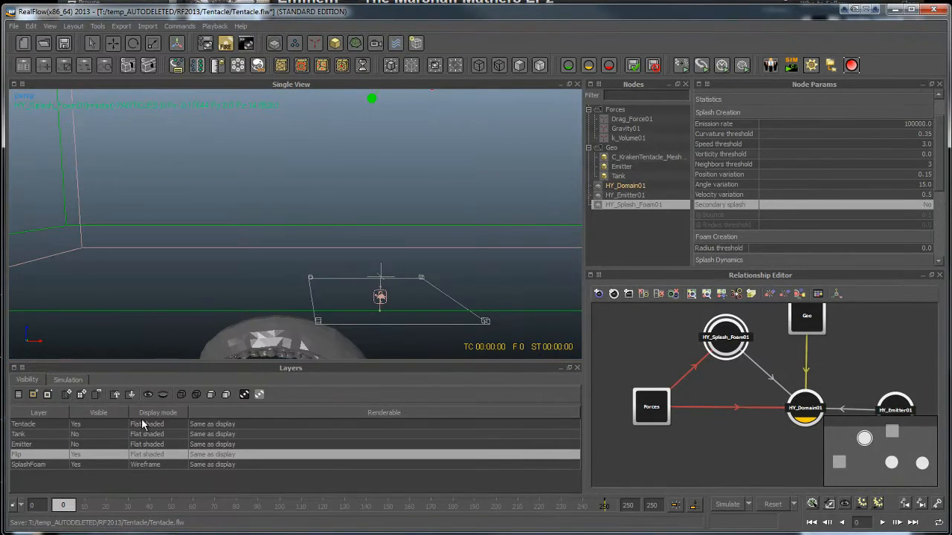
{"action": "left_click", "coordinate": [29, 467]}
{"action": "left_click", "coordinate": [41, 454]}
{"action": "left_click", "coordinate": [163, 395]}
{"action": "left_click", "coordinate": [36, 464]}
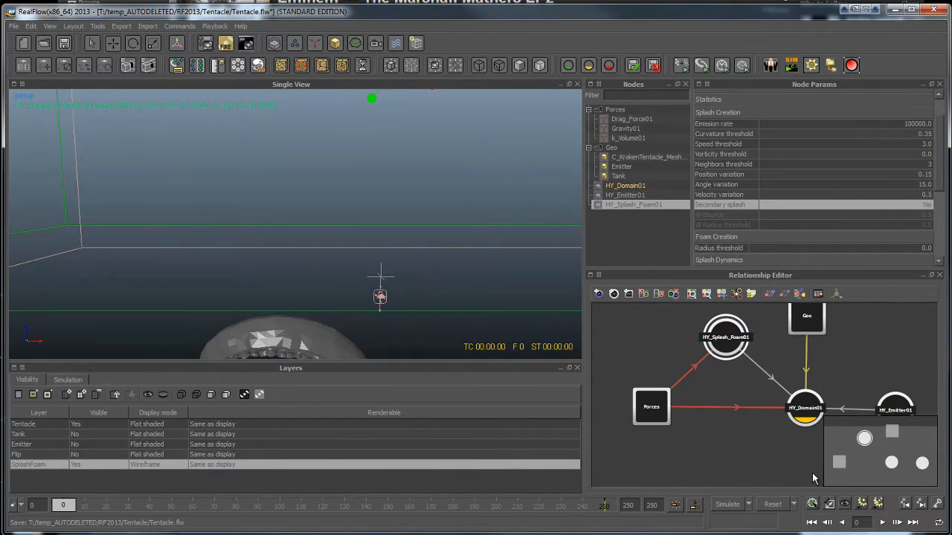
Simulate the splash emitter, stop the run around frame 64, and refresh the cached frames on the timeline
{"action": "left_click", "coordinate": [728, 506]}
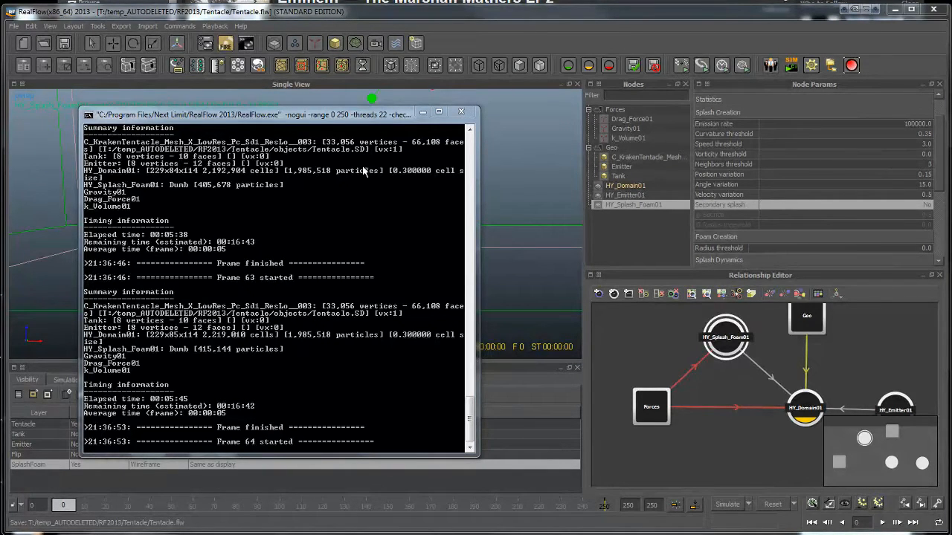
{"action": "key", "text": "ctrl+c"}
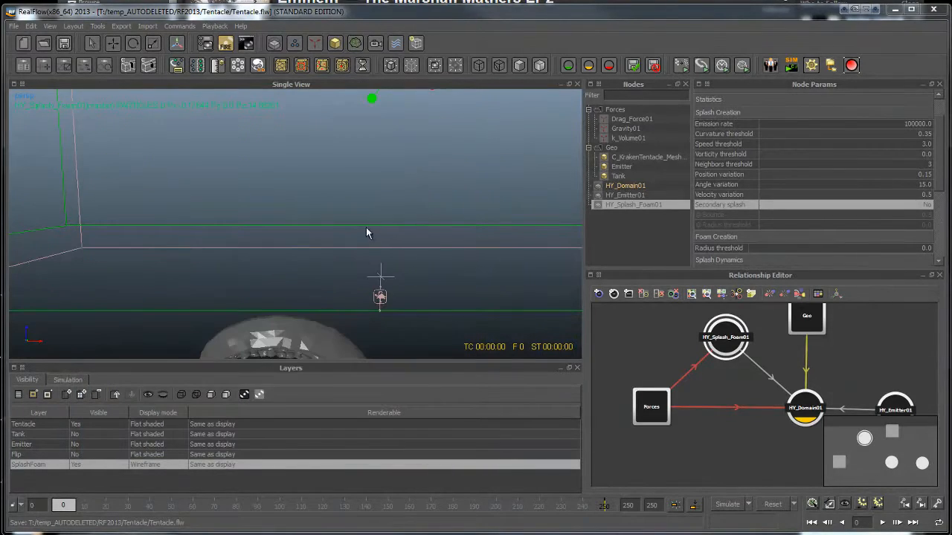
{"action": "left_click", "coordinate": [683, 505]}
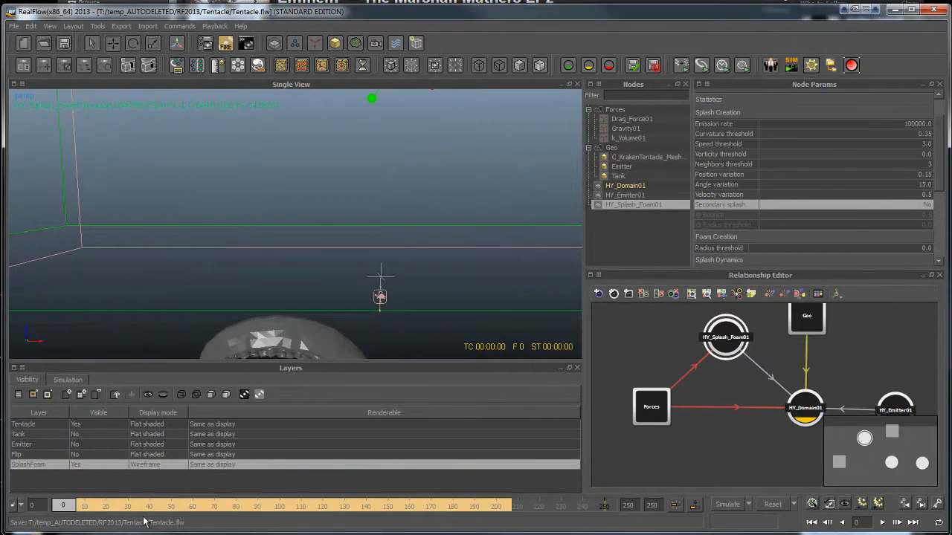
Inspect the splash particles around the tentacle at frames 59 and 45 from several angles
{"action": "left_click", "coordinate": [191, 507]}
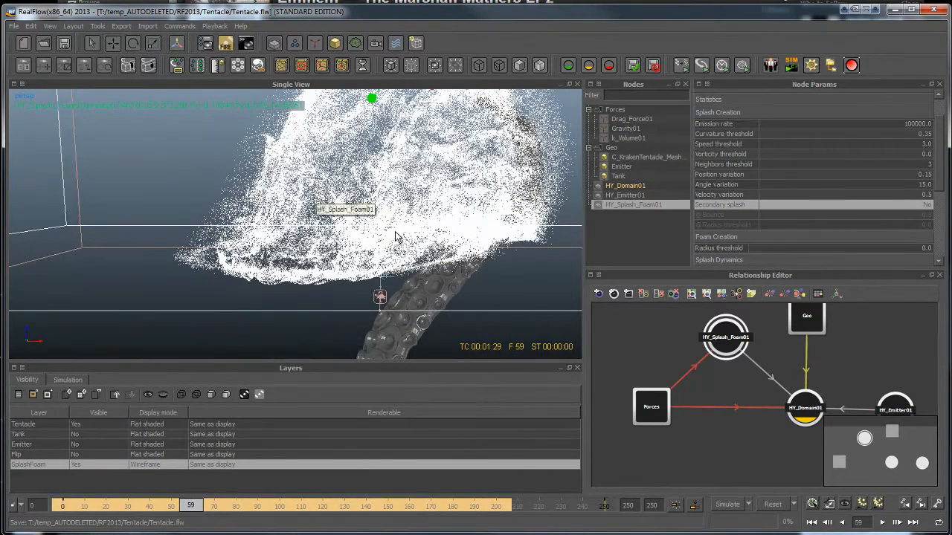
{"action": "left_click_drag", "start_coordinate": [358, 192], "coordinate": [305, 245], "text": "alt"}
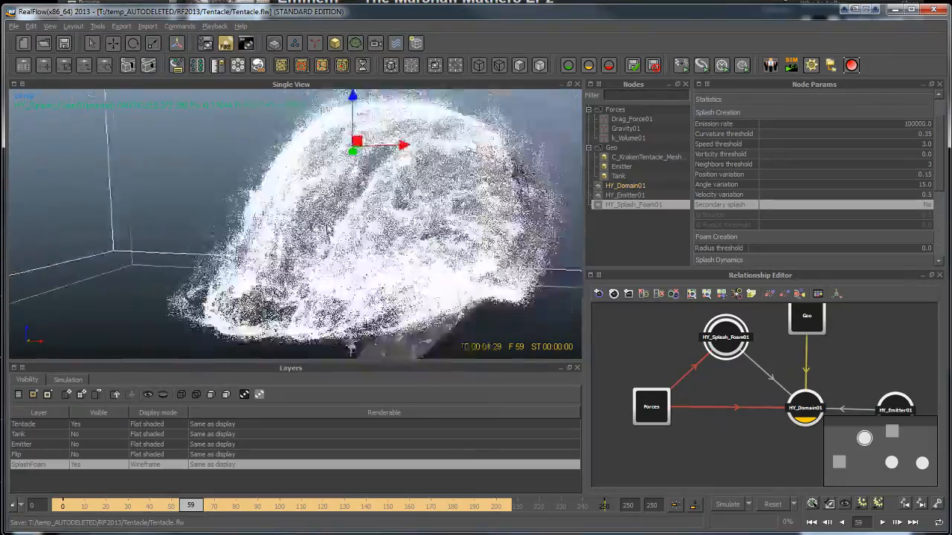
{"action": "right_click_drag", "start_coordinate": [305, 245], "coordinate": [338, 249], "text": "alt"}
{"action": "left_click_drag", "start_coordinate": [338, 249], "coordinate": [364, 260], "text": "alt"}
{"action": "right_click_drag", "start_coordinate": [364, 259], "coordinate": [253, 529], "text": "alt"}
{"action": "left_click_drag", "start_coordinate": [191, 506], "coordinate": [162, 506]}
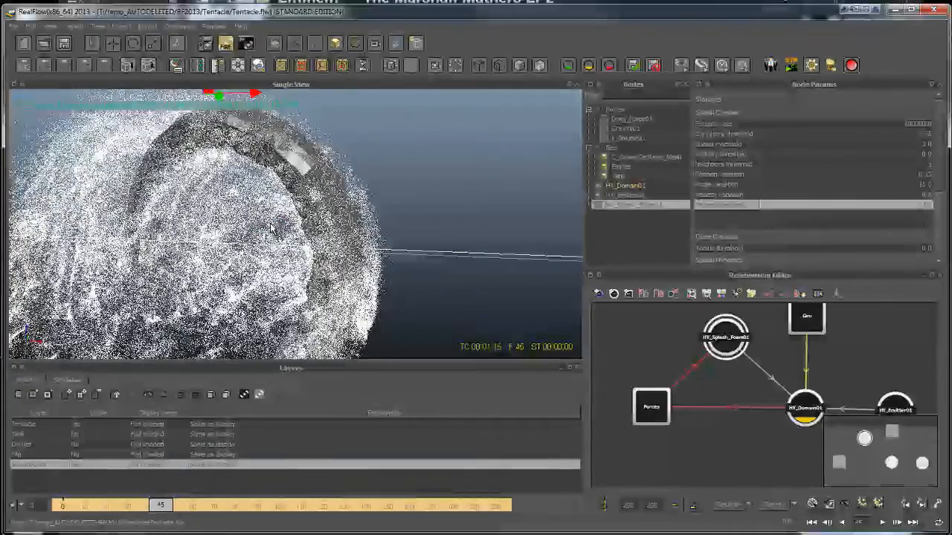
{"action": "left_click_drag", "start_coordinate": [290, 225], "coordinate": [323, 276], "text": "alt"}
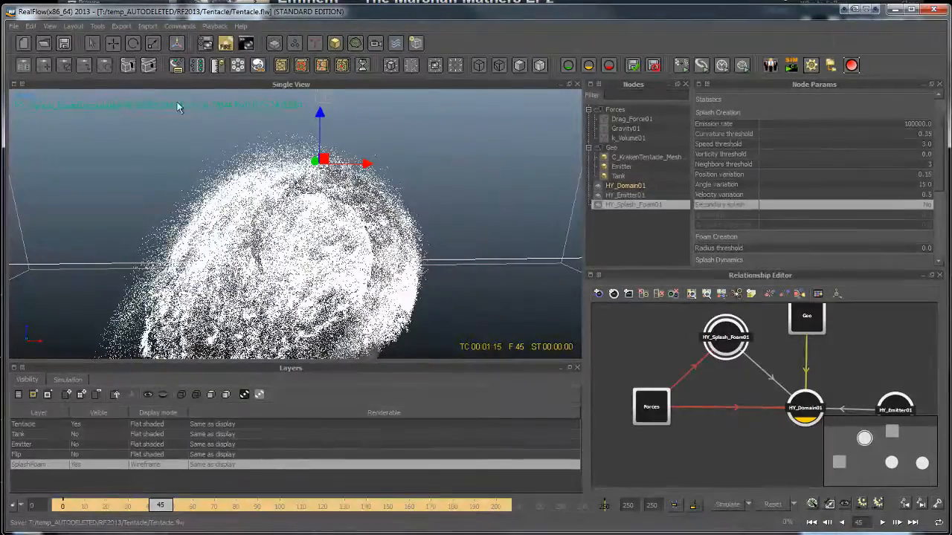
Generate an OpenGL video preview of the splash, stop it at about frame 60, and scrub through the movie
{"action": "left_click", "coordinate": [215, 26]}
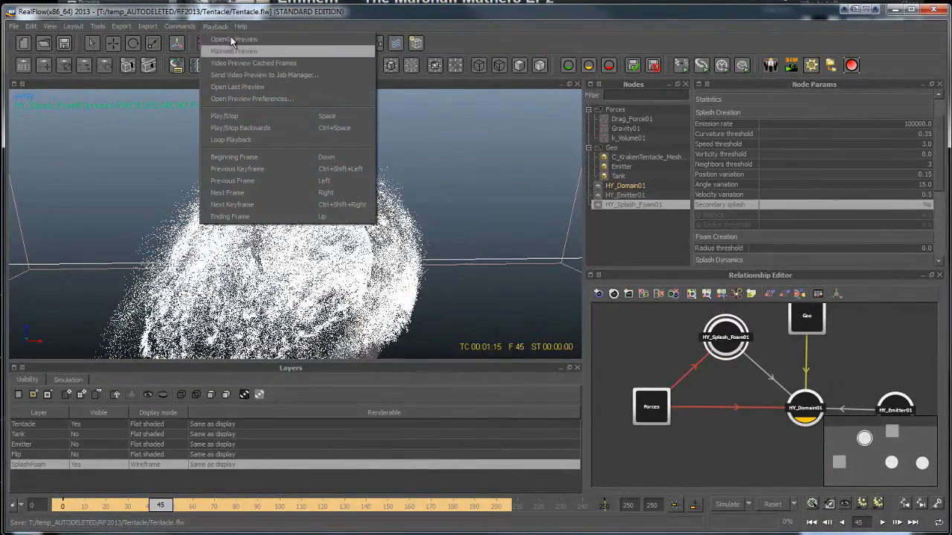
{"action": "left_click", "coordinate": [224, 39]}
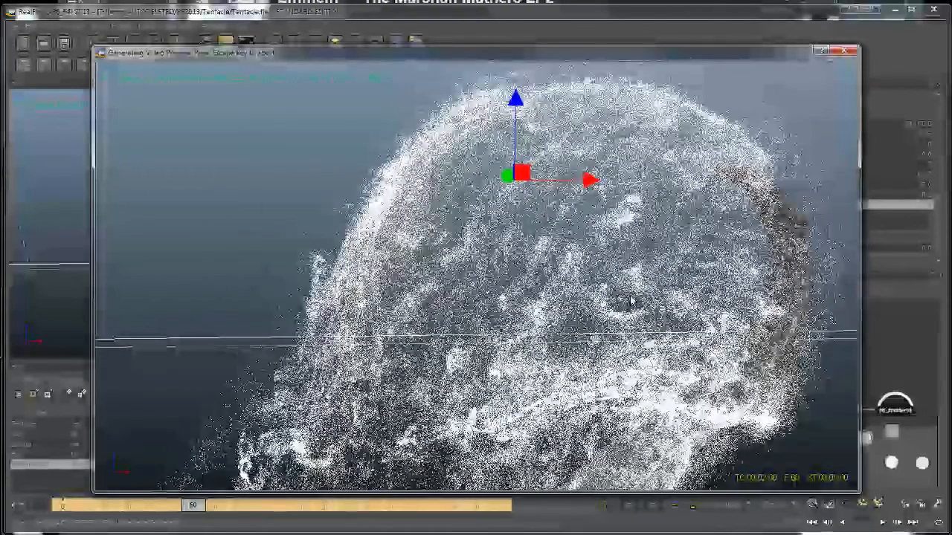
{"action": "key", "text": "Escape"}
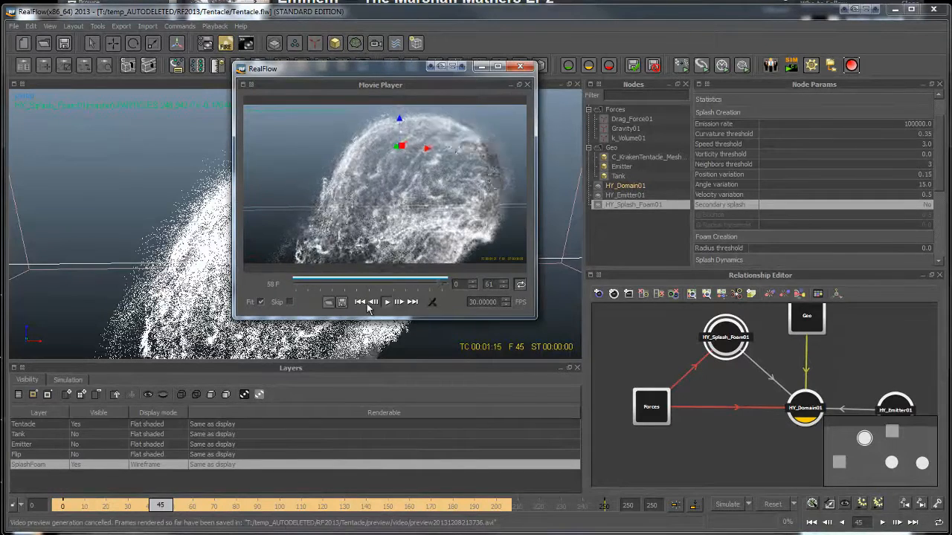
{"action": "left_click_drag", "start_coordinate": [322, 284], "coordinate": [471, 287]}
{"action": "mouse_move", "coordinate": [386, 284]}
{"action": "left_mouse_down"}
{"action": "mouse_move", "coordinate": [344, 278]}
{"action": "mouse_move", "coordinate": [391, 293]}
{"action": "mouse_move", "coordinate": [324, 284]}
{"action": "mouse_move", "coordinate": [384, 284]}
{"action": "left_mouse_up"}
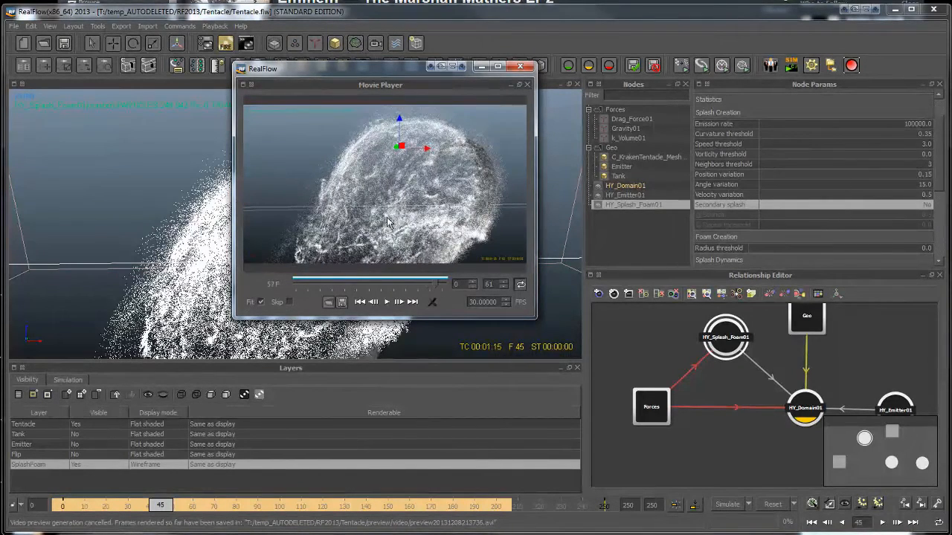
{"action": "left_click", "coordinate": [520, 66]}
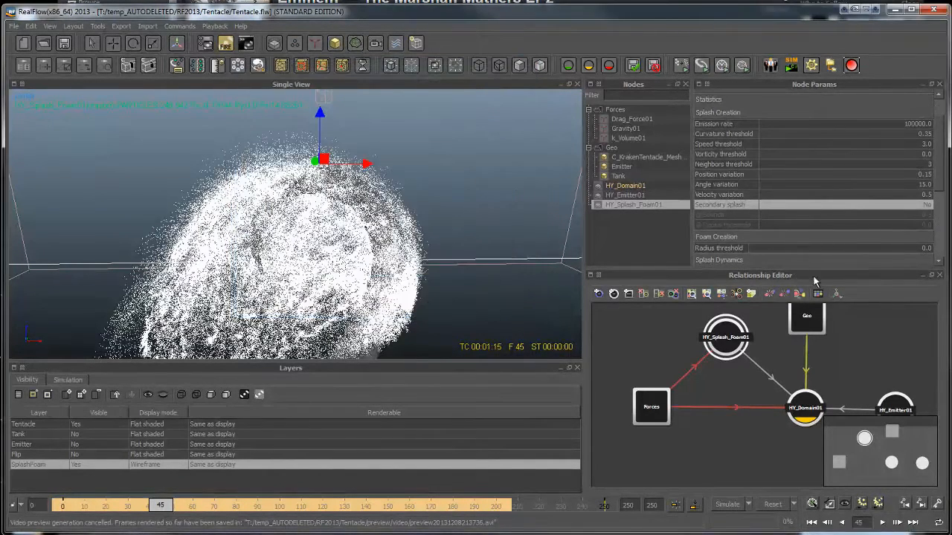
Set the Curvature threshold of HY_Splash_Foam01 to 0.5 and its Emission rate to 120000
{"action": "left_click", "coordinate": [814, 183]}
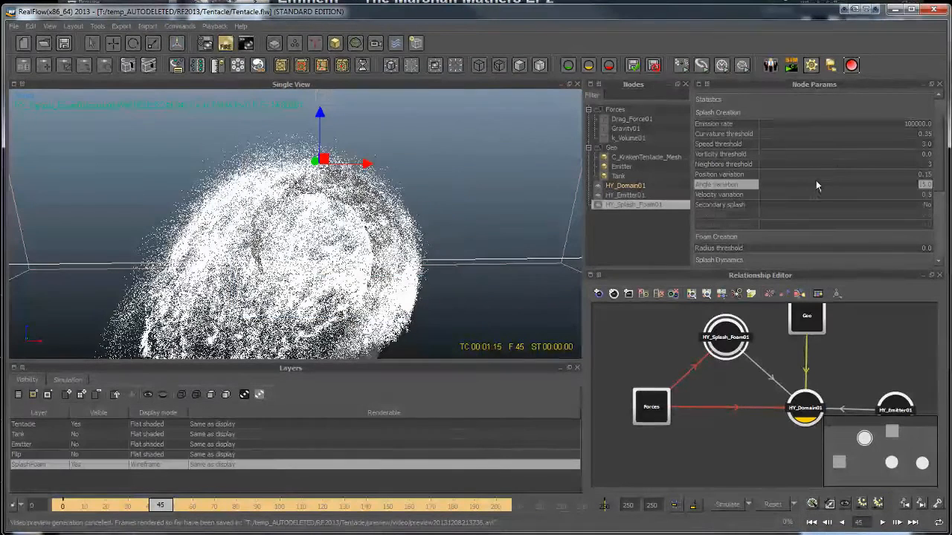
{"action": "left_click", "coordinate": [858, 133]}
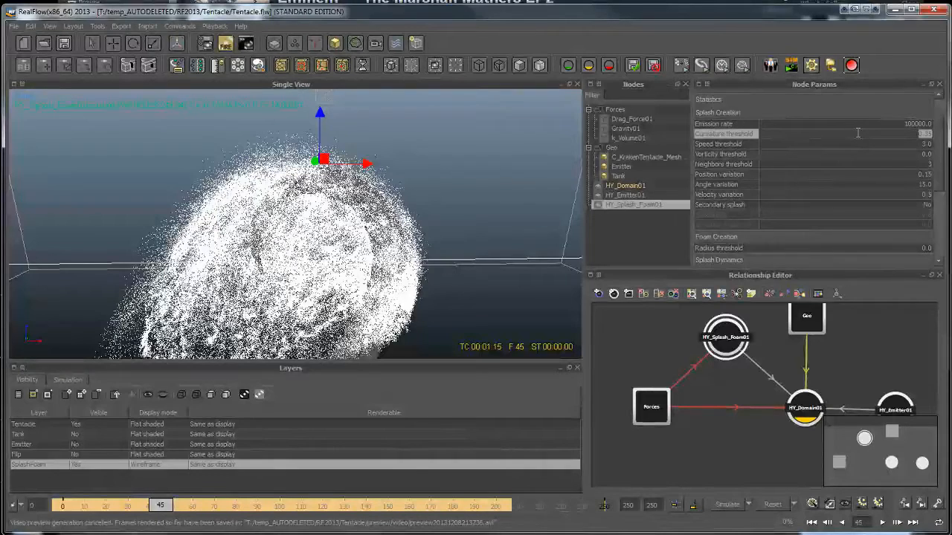
{"action": "key", "text": "BackSpace"}
{"action": "type", "text": ".5"}
{"action": "key", "text": "Return"}
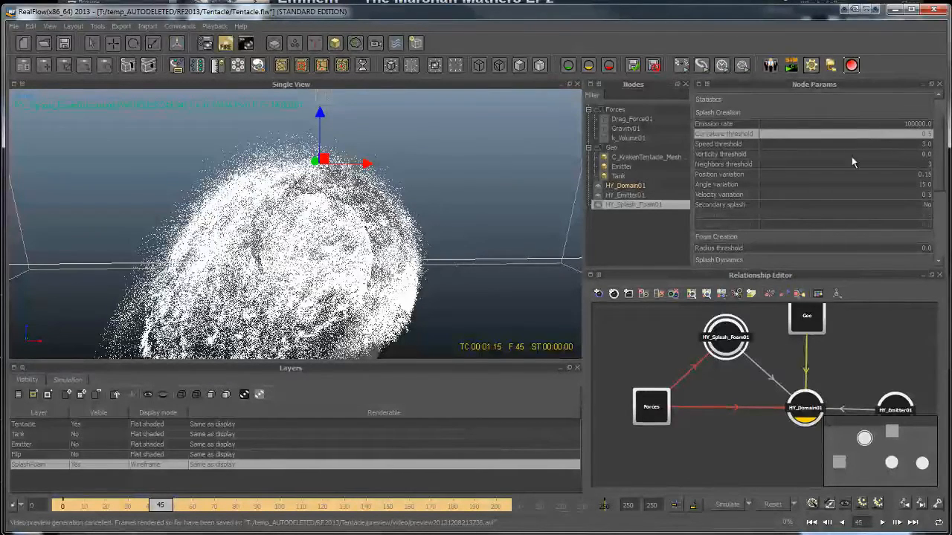
{"action": "double_click", "coordinate": [897, 124]}
{"action": "left_click", "coordinate": [906, 123]}
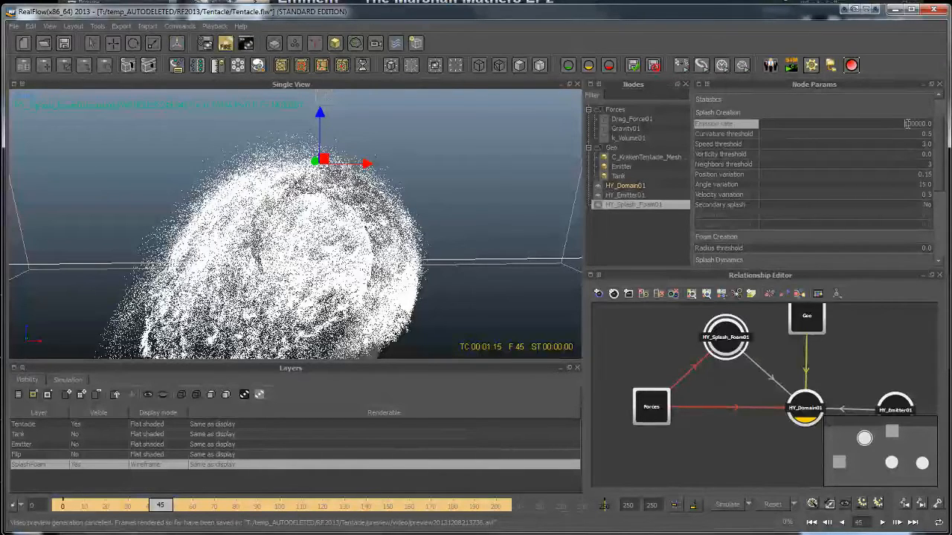
{"action": "type", "text": "2"}
{"action": "key", "text": "Return"}
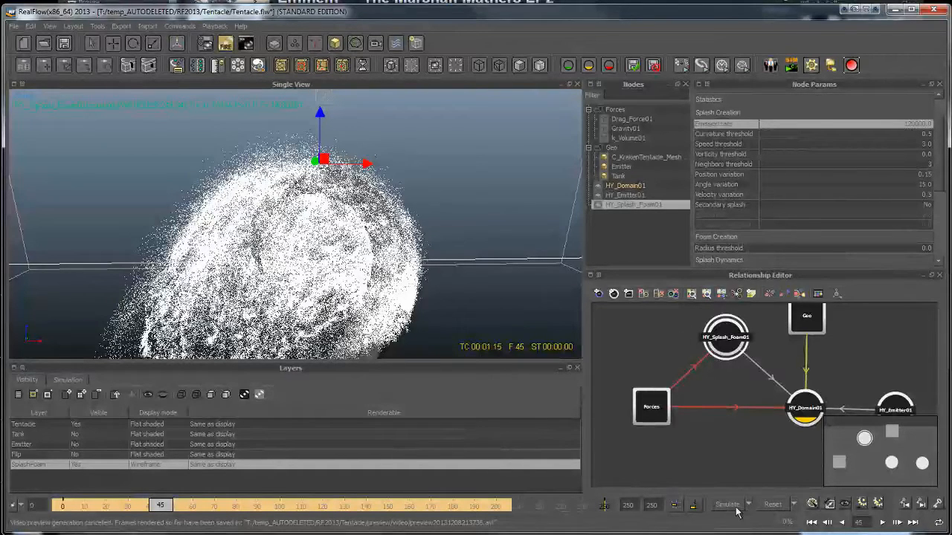
Reset the simulation data and simulate the scene again with the current splash settings
{"action": "left_click", "coordinate": [773, 505]}
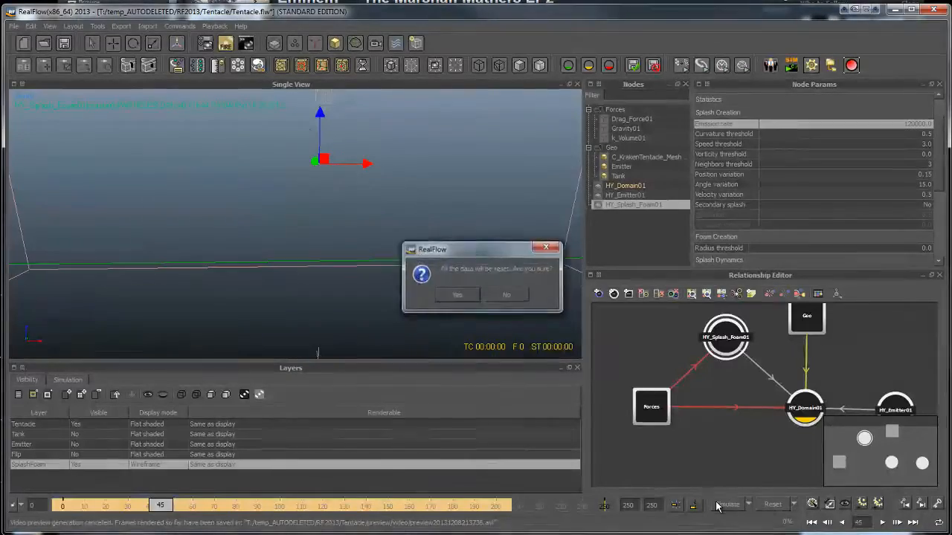
{"action": "key", "text": "Return"}
{"action": "left_click", "coordinate": [721, 505]}
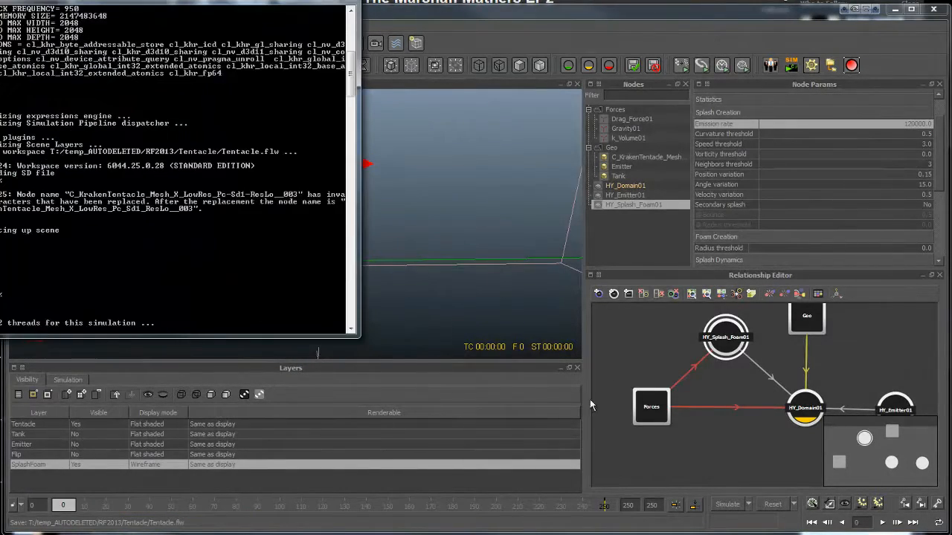
{"action": "left_click_drag", "start_coordinate": [220, 8], "coordinate": [329, 48]}
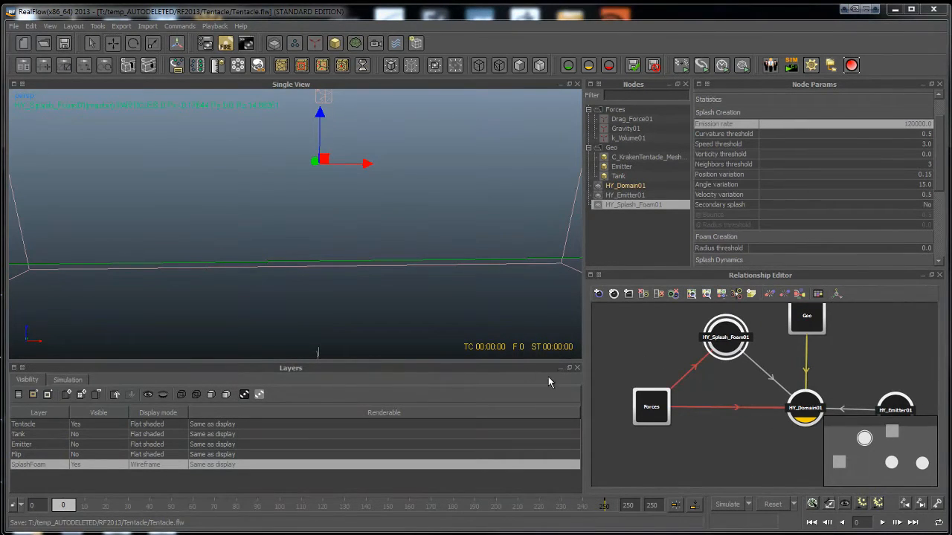
Inspect the newly simulated splash particles at frame 129 from several angles
{"action": "scroll", "coordinate": [406, 179], "scroll_direction": "down", "scroll_amount": 5}
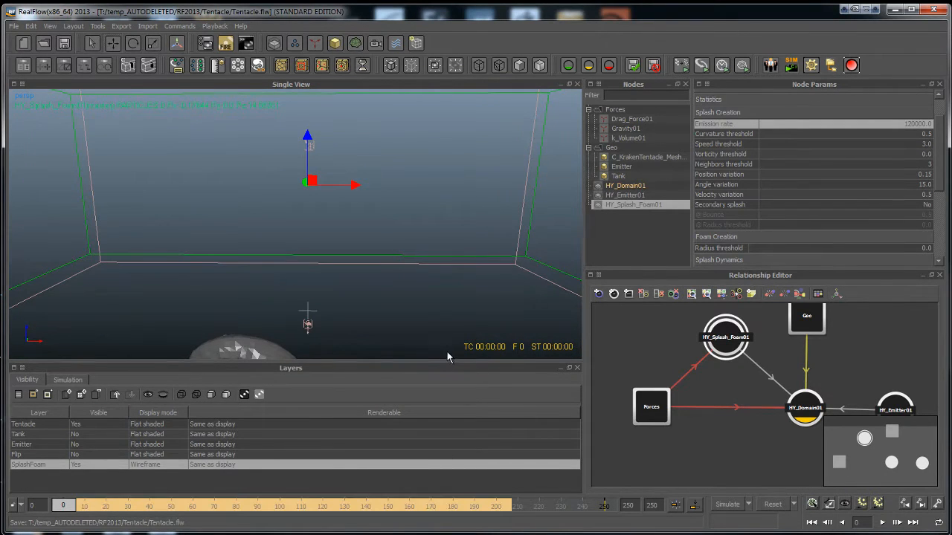
{"action": "left_click", "coordinate": [344, 507]}
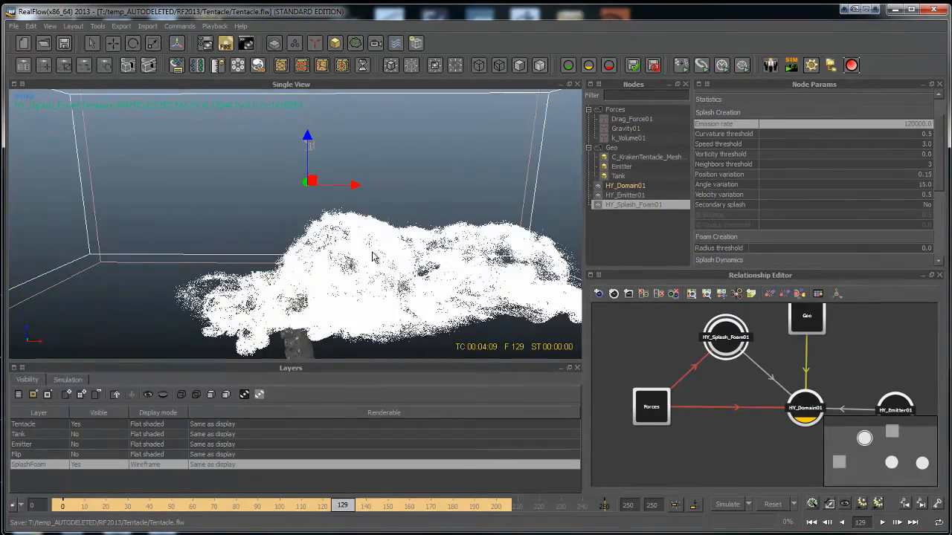
{"action": "left_click_drag", "start_coordinate": [418, 315], "coordinate": [349, 290], "text": "alt"}
{"action": "left_click_drag", "start_coordinate": [332, 227], "coordinate": [328, 257], "text": "alt"}
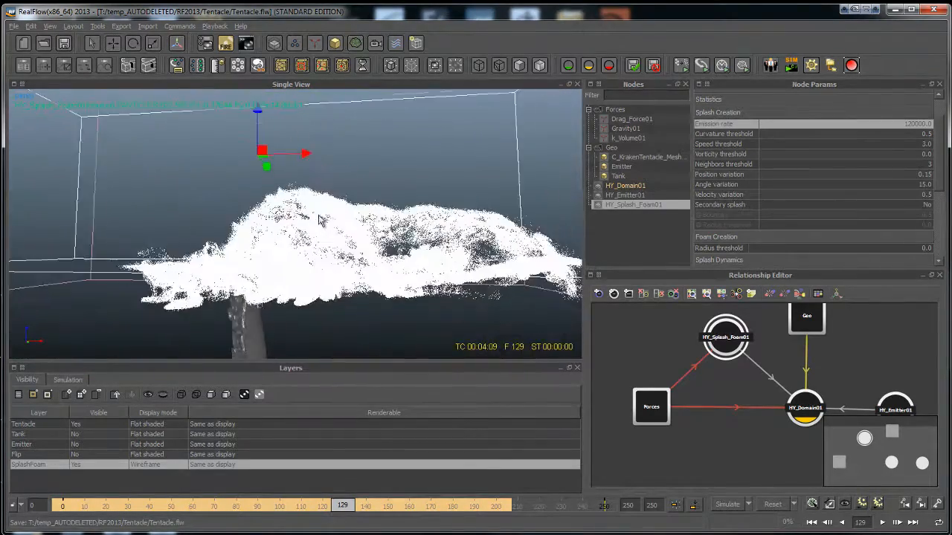
{"action": "right_click_drag", "start_coordinate": [328, 257], "coordinate": [357, 212], "text": "alt"}
{"action": "right_click_drag", "start_coordinate": [325, 286], "coordinate": [297, 293], "text": "alt"}
{"action": "left_click_drag", "start_coordinate": [297, 294], "coordinate": [319, 260], "text": "alt"}
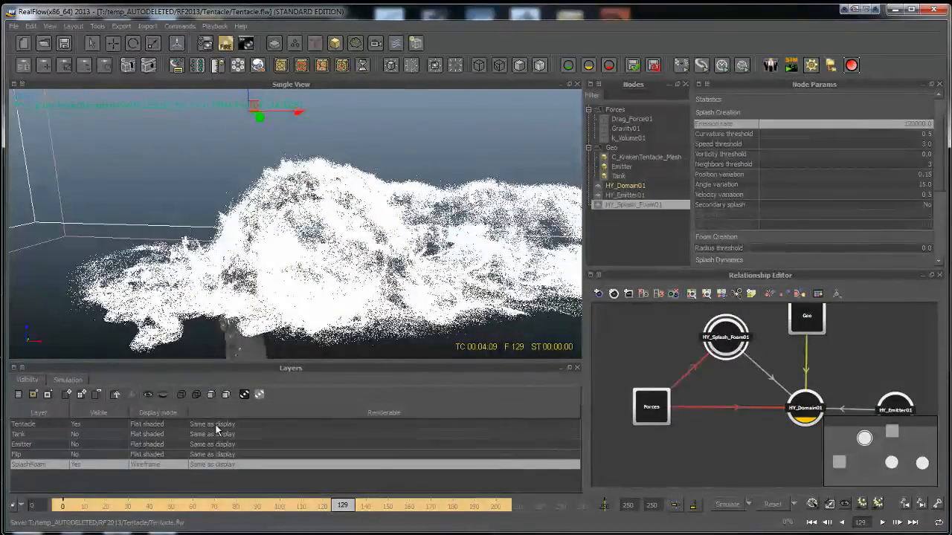
Show the Flip layer and examine the splash together with the water body at frame 129
{"action": "left_click", "coordinate": [45, 454]}
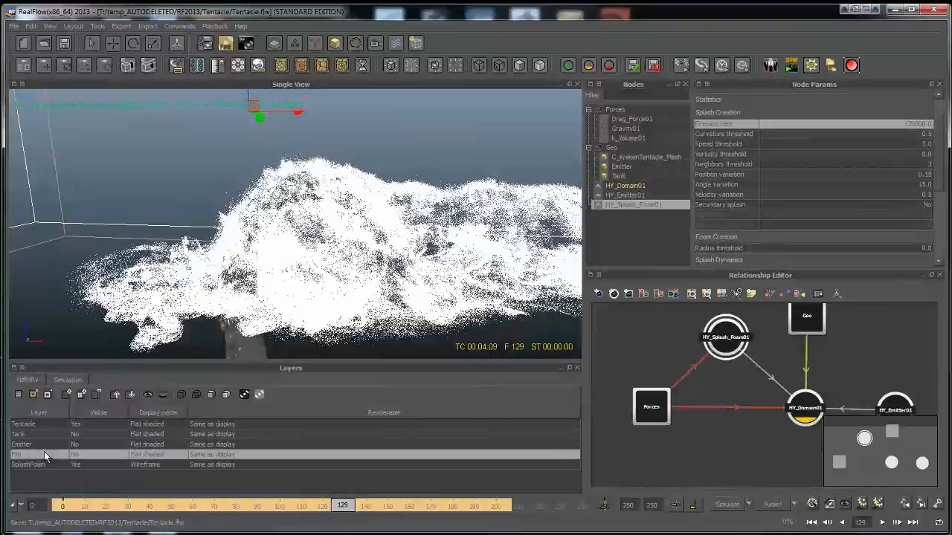
{"action": "left_click", "coordinate": [153, 395]}
{"action": "left_click_drag", "start_coordinate": [223, 260], "coordinate": [97, 249], "text": "alt"}
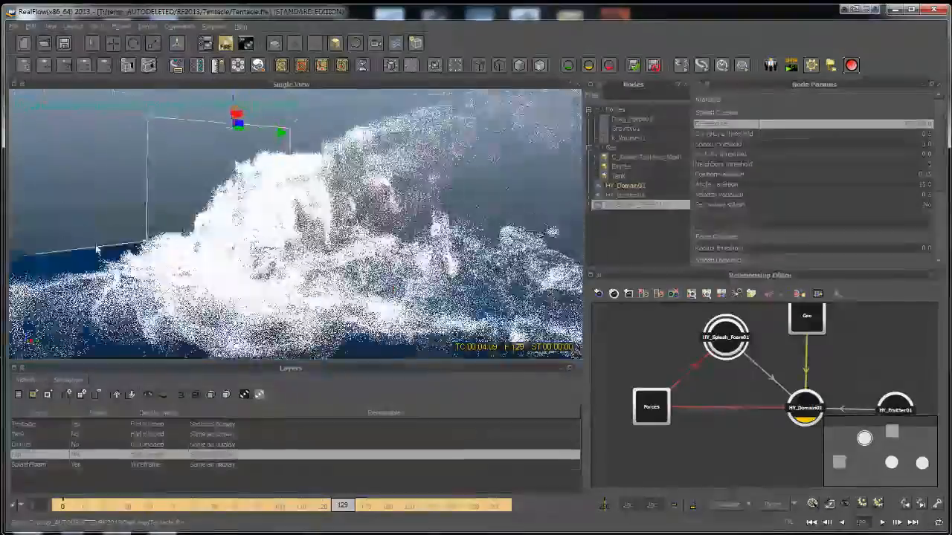
{"action": "left_click_drag", "start_coordinate": [97, 249], "coordinate": [209, 288], "text": "alt"}
{"action": "left_click_drag", "start_coordinate": [289, 338], "coordinate": [264, 318], "text": "alt"}
{"action": "left_click", "coordinate": [451, 253]}
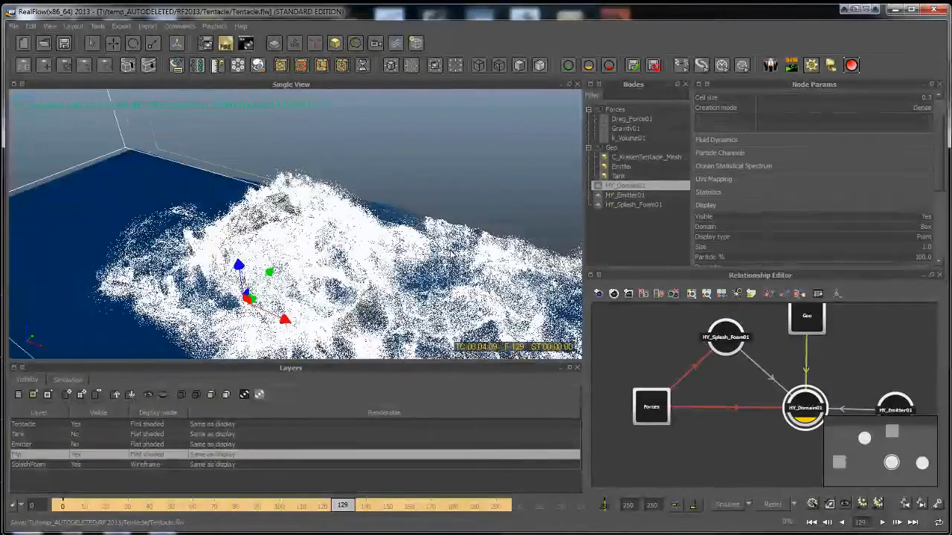
{"action": "left_click_drag", "start_coordinate": [451, 253], "coordinate": [458, 212], "text": "alt"}
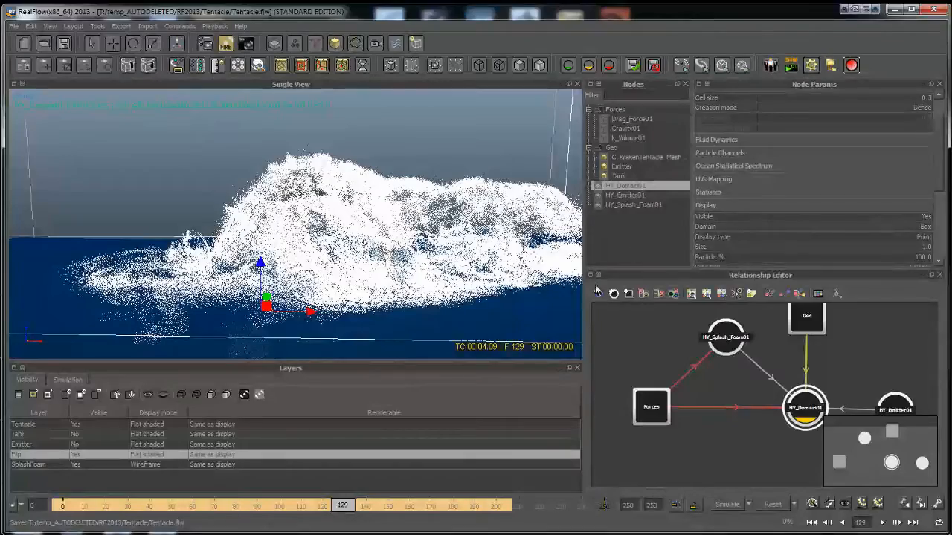
Examine the splash and water at frame 129 from several sides and expand the Display parameters of HY_Splash_Foam01
{"action": "left_click_drag", "start_coordinate": [329, 242], "coordinate": [212, 246], "text": "alt"}
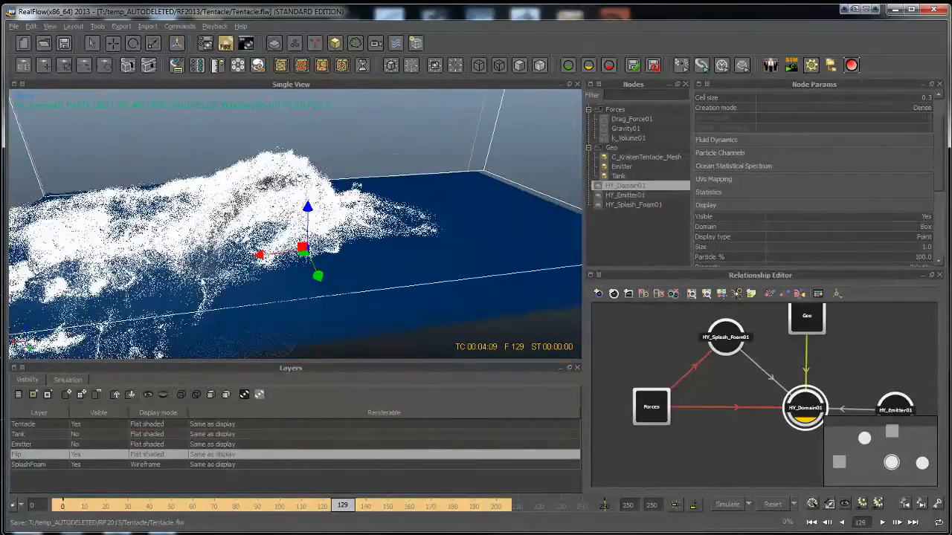
{"action": "left_click_drag", "start_coordinate": [200, 277], "coordinate": [471, 233], "text": "alt"}
{"action": "left_click_drag", "start_coordinate": [363, 251], "coordinate": [390, 286], "text": "alt"}
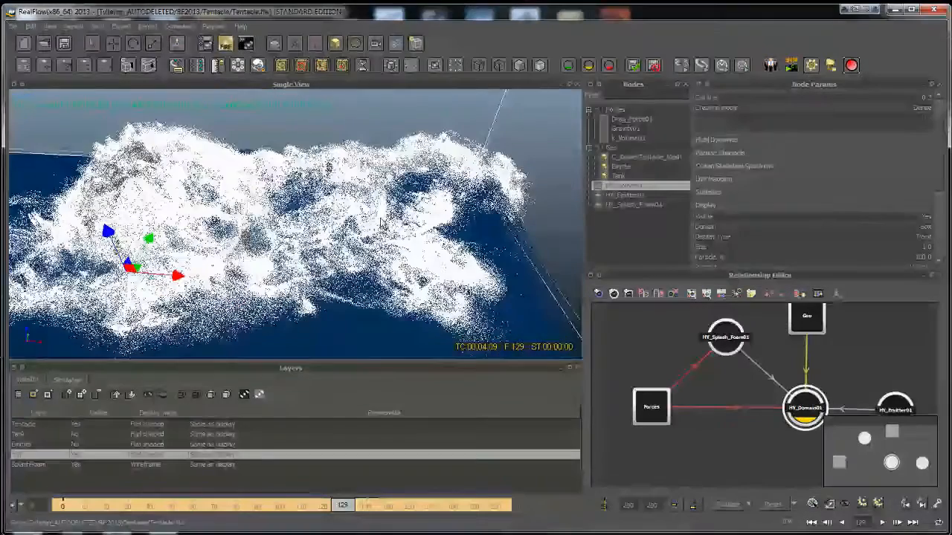
{"action": "left_click", "coordinate": [726, 337]}
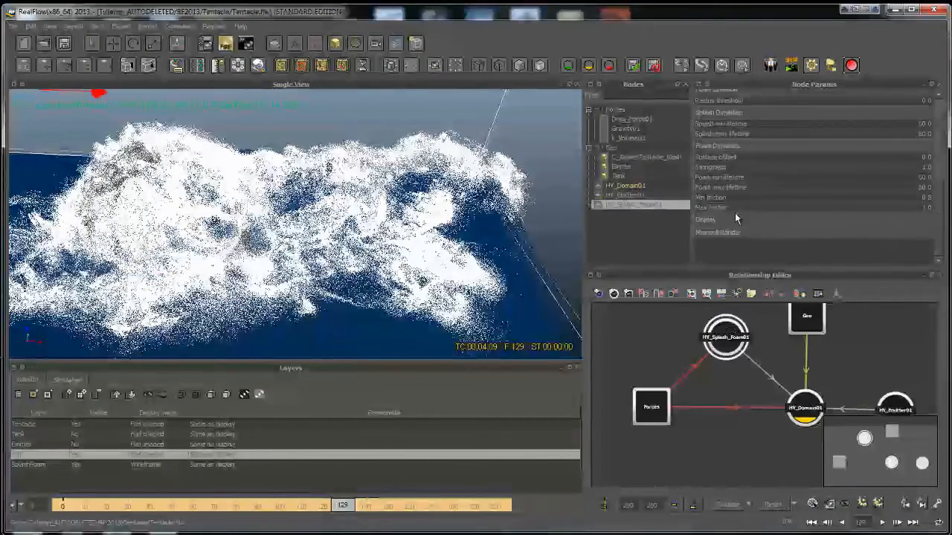
{"action": "left_click", "coordinate": [729, 221]}
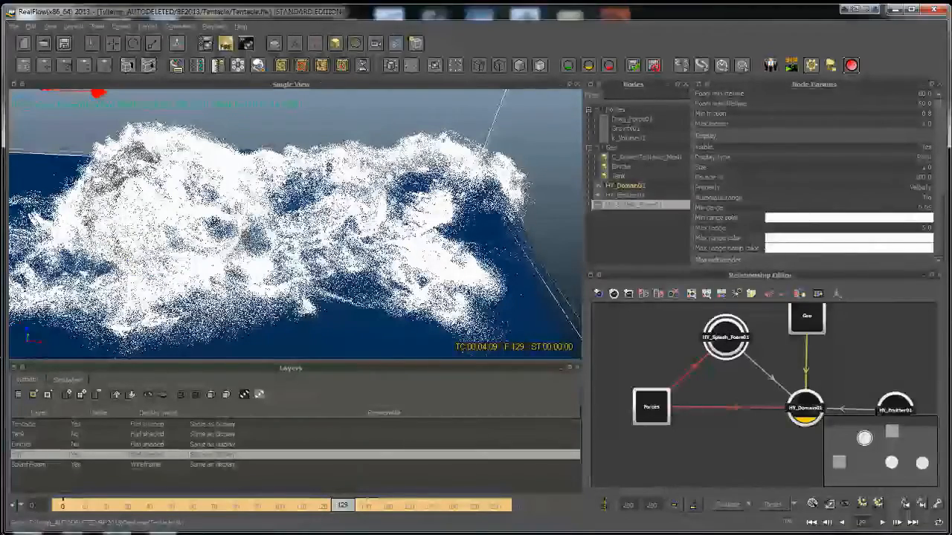
{"action": "left_click_drag", "start_coordinate": [281, 201], "coordinate": [447, 221], "text": "alt"}
{"action": "left_click_drag", "start_coordinate": [418, 133], "coordinate": [298, 238], "text": "alt"}
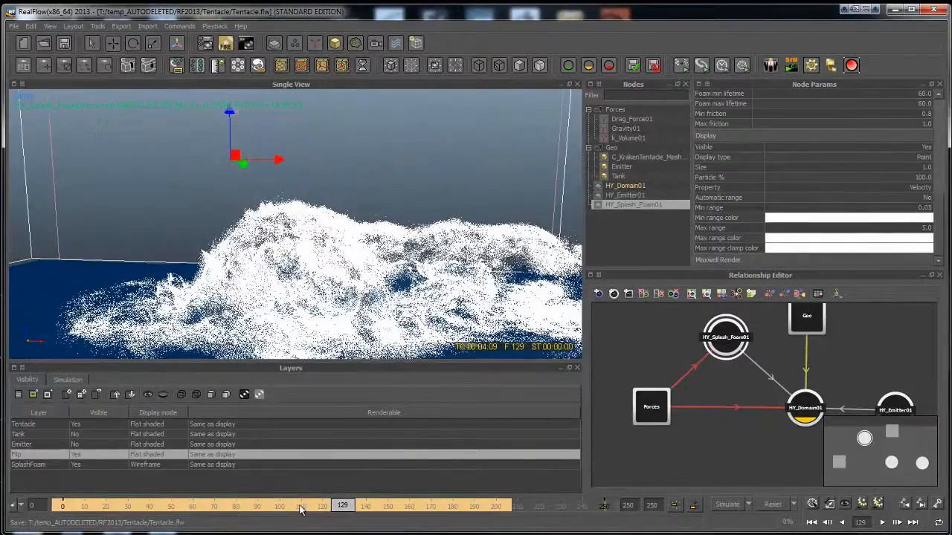
Review the splash at frames 100, 79, 22 and 32, looking closely at where the tentacle breaks the water surface
{"action": "left_click", "coordinate": [282, 507]}
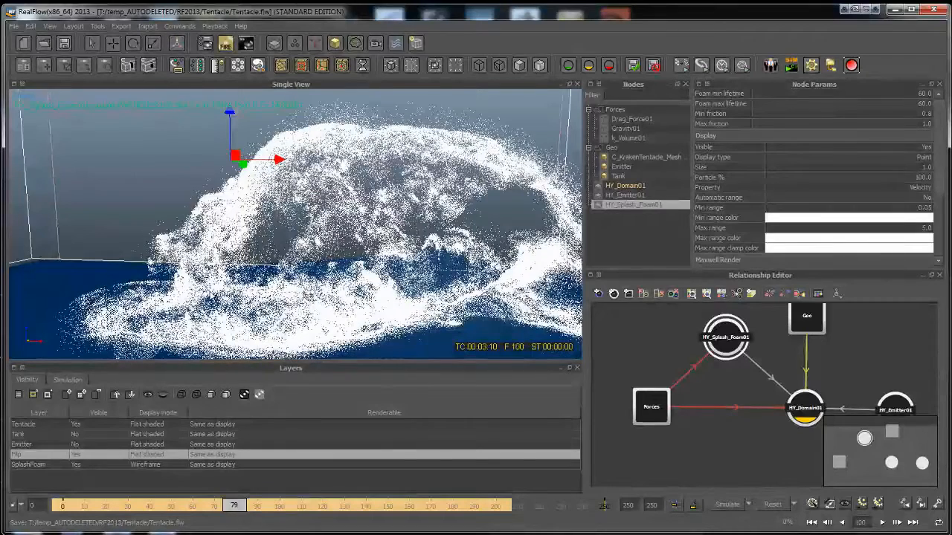
{"action": "left_click", "coordinate": [134, 507]}
{"action": "left_click_drag", "start_coordinate": [135, 507], "coordinate": [131, 508]}
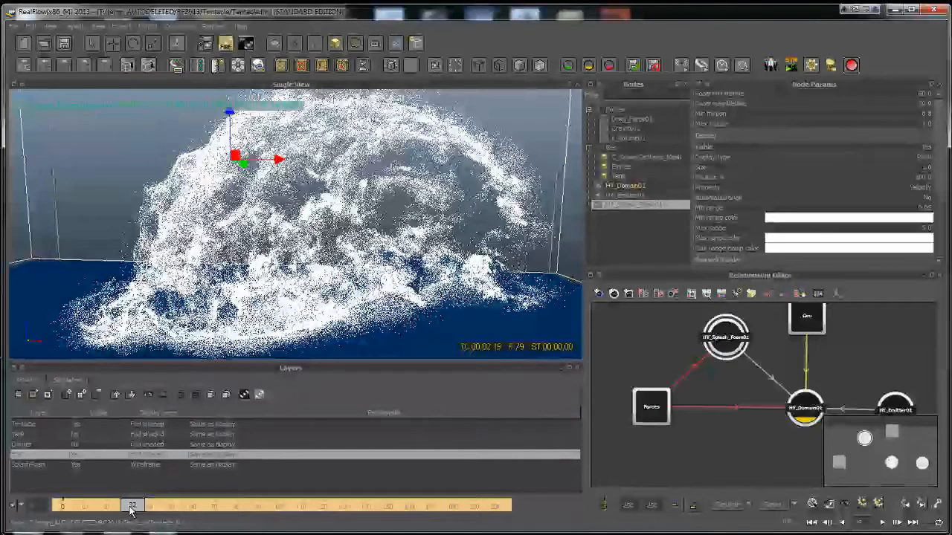
{"action": "left_click", "coordinate": [113, 508]}
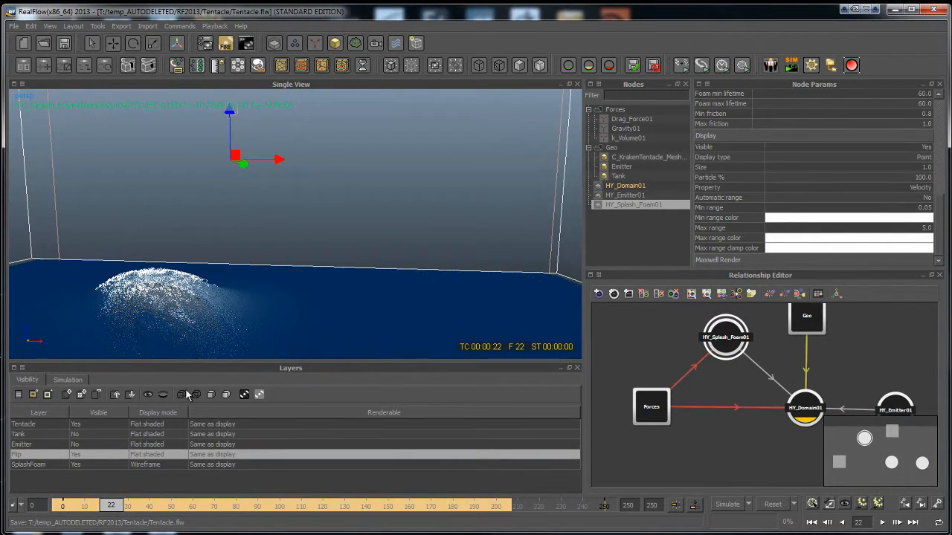
{"action": "left_click_drag", "start_coordinate": [225, 314], "coordinate": [250, 284], "text": "alt"}
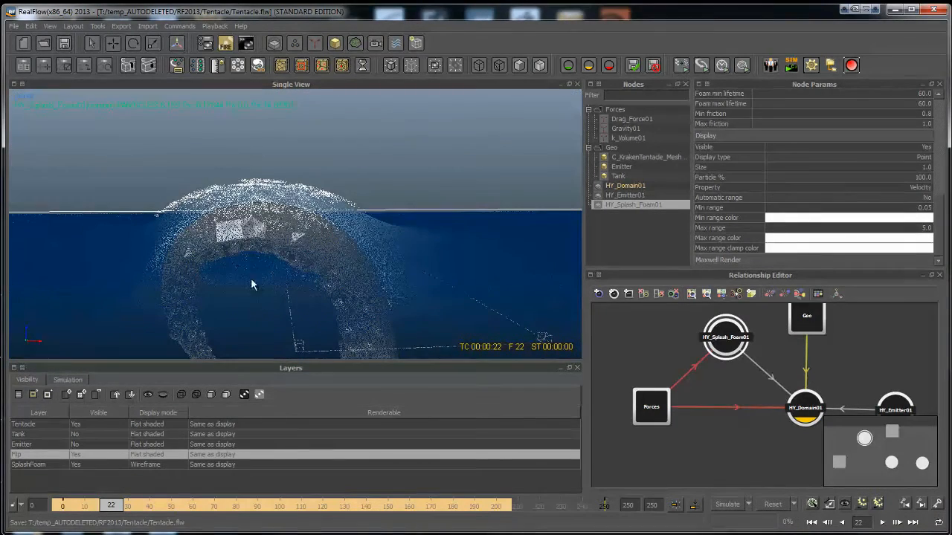
{"action": "left_click", "coordinate": [133, 507]}
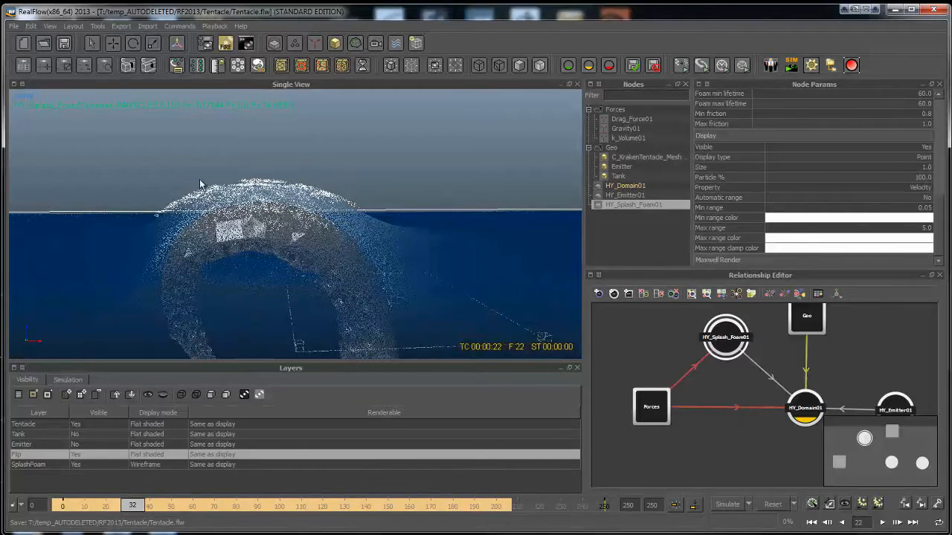
{"action": "left_click_drag", "start_coordinate": [297, 223], "coordinate": [265, 323], "text": "alt"}
{"action": "left_click", "coordinate": [336, 218]}
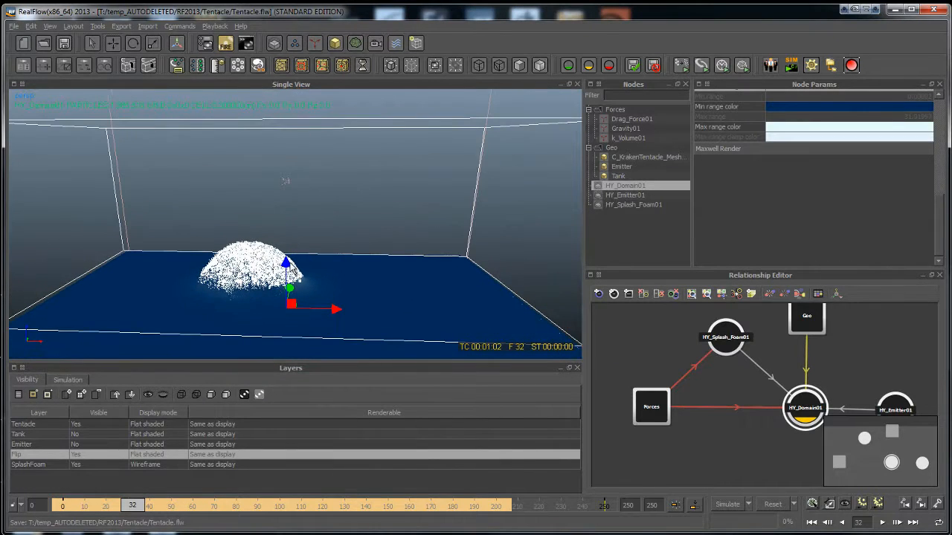
Generate a video preview of the splash animation with the Flip layer hidden, watch it in the Movie Player and close the player
{"action": "left_click_drag", "start_coordinate": [292, 266], "coordinate": [290, 259], "text": "alt"}
{"action": "left_click", "coordinate": [215, 26]}
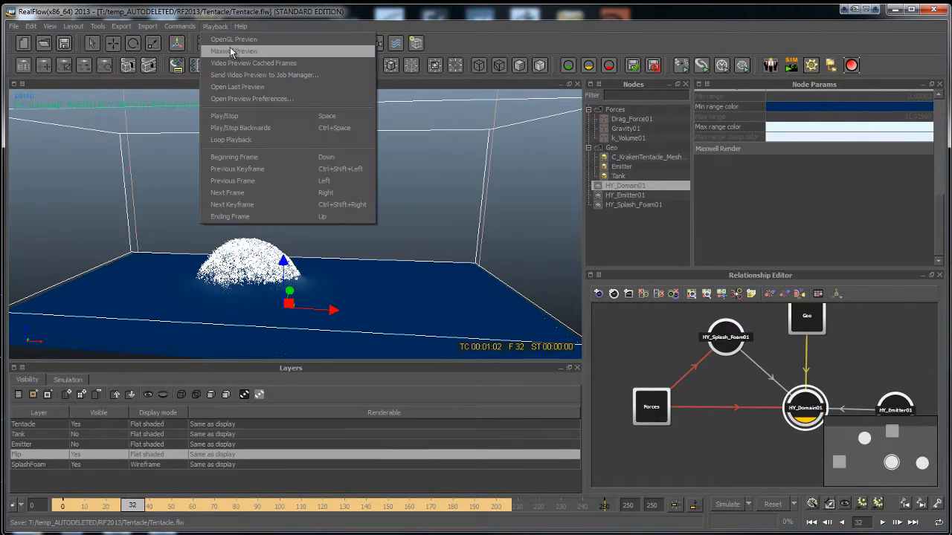
{"action": "left_click", "coordinate": [230, 47]}
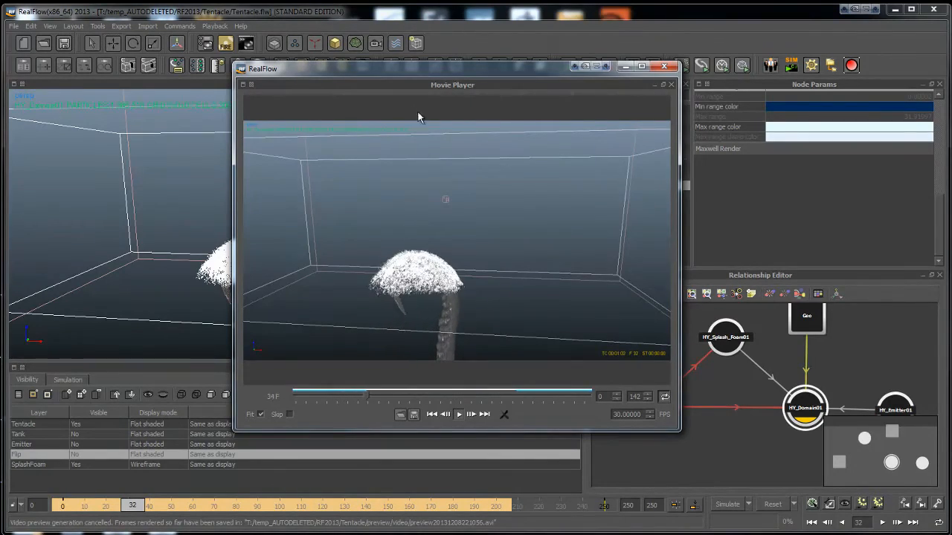
{"action": "left_click_drag", "start_coordinate": [386, 73], "coordinate": [406, 87]}
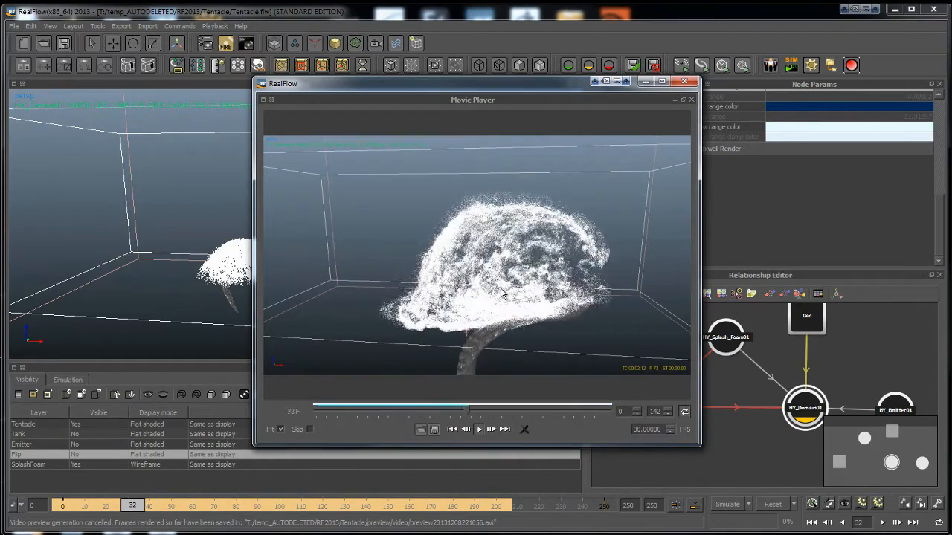
{"action": "left_click", "coordinate": [684, 81]}
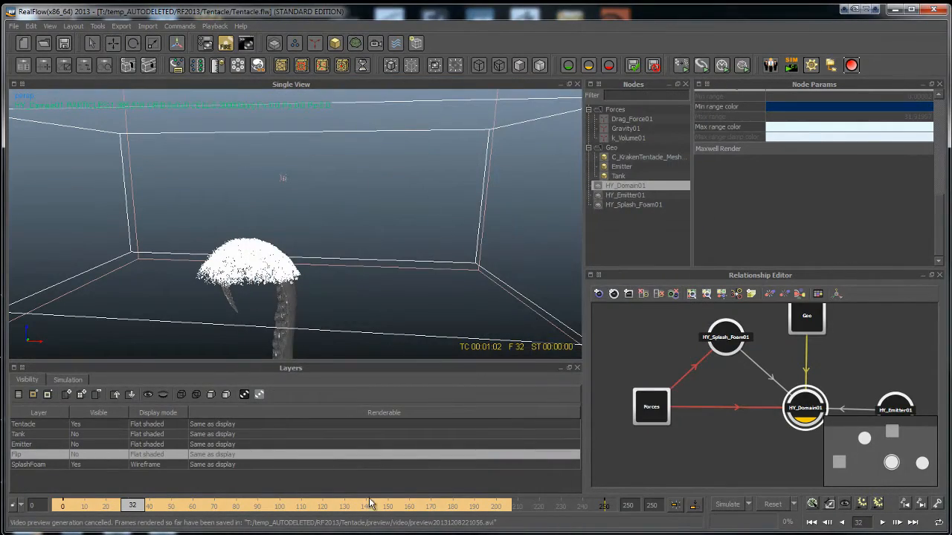
Look over the Splash Dynamics parameters of HY_Splash_Foam01 and read the description of the Foam Creation Radius threshold
{"action": "left_click", "coordinate": [634, 205]}
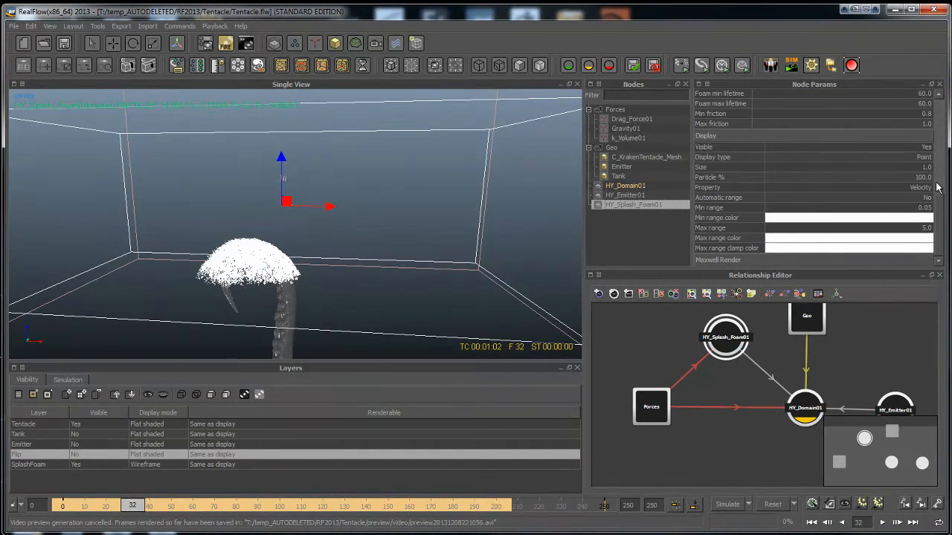
{"action": "left_click_drag", "start_coordinate": [940, 220], "coordinate": [939, 174]}
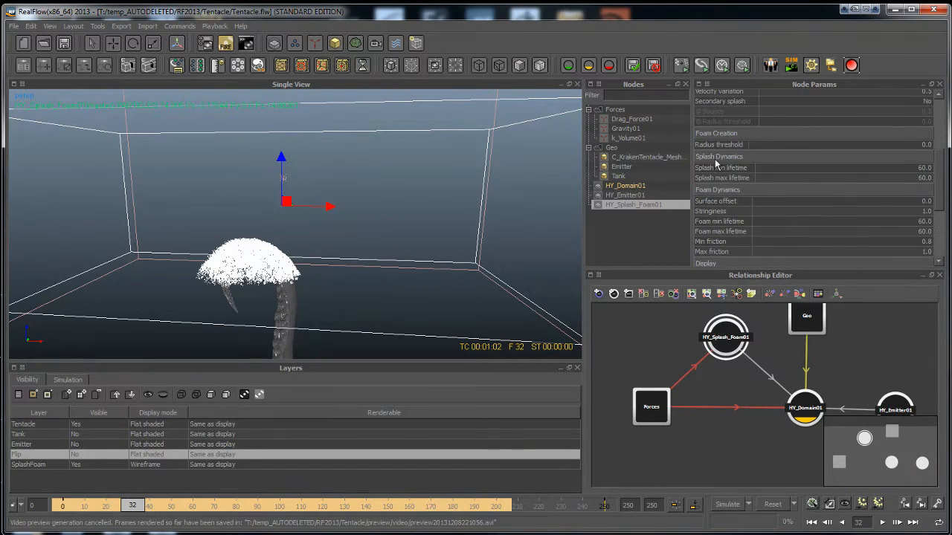
{"action": "double_click", "coordinate": [875, 167]}
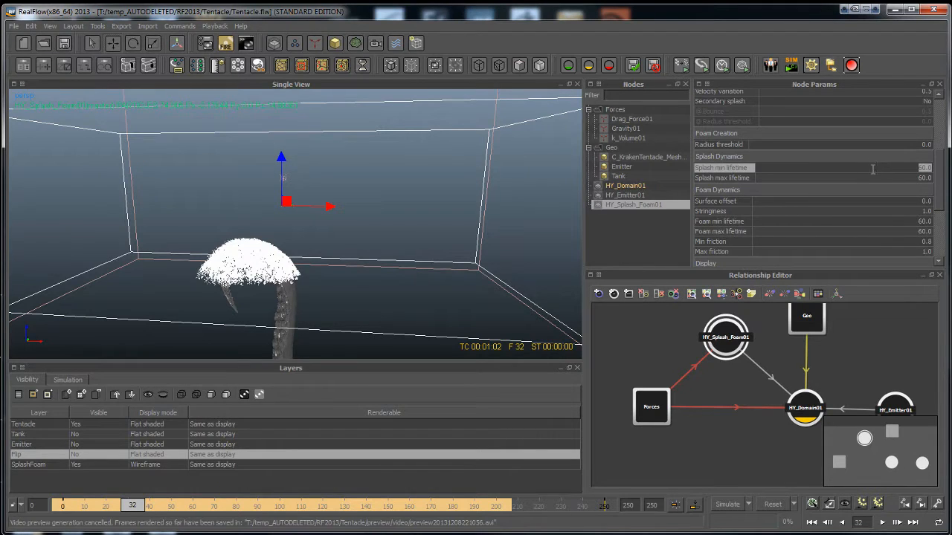
{"action": "scroll", "coordinate": [867, 173], "scroll_direction": "up", "scroll_amount": 2}
{"action": "scroll", "coordinate": [867, 173], "scroll_direction": "down", "scroll_amount": 1}
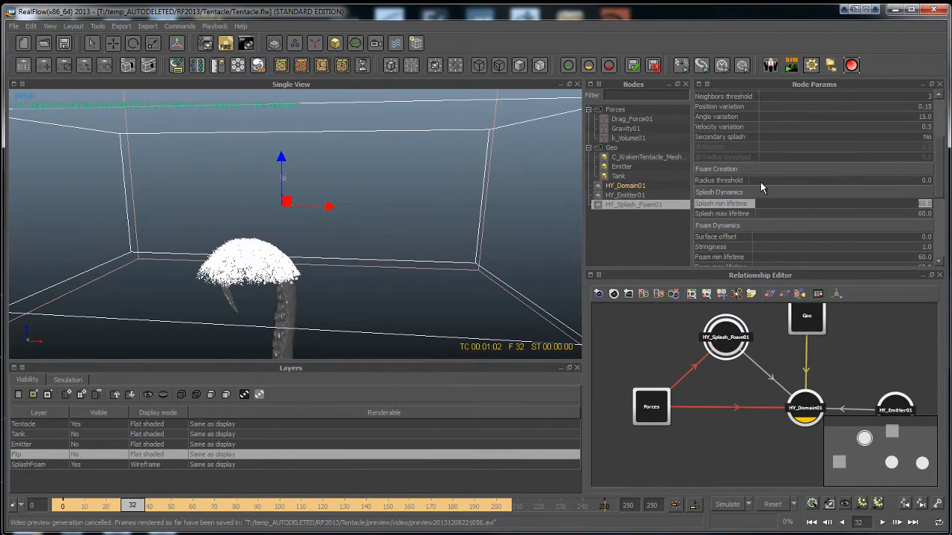
{"action": "left_click", "coordinate": [737, 181]}
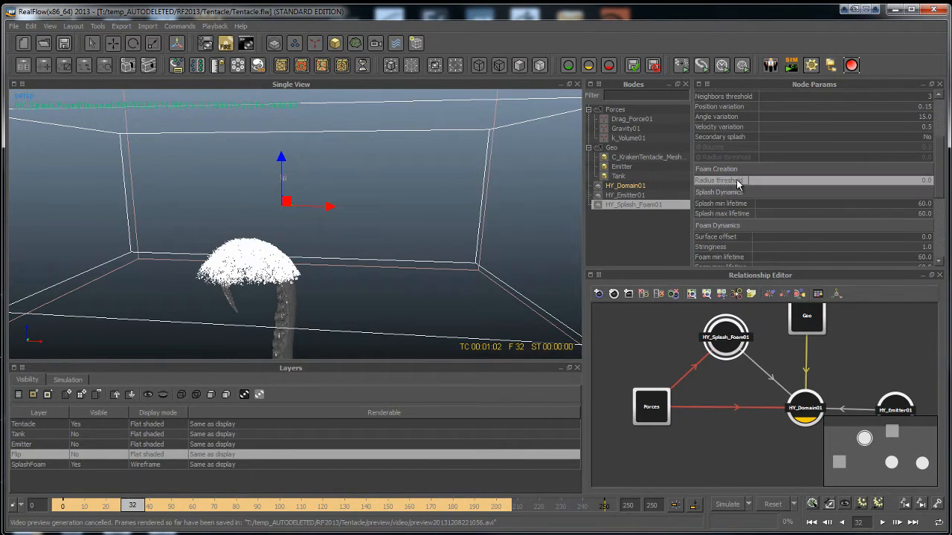
{"action": "mouse_move", "coordinate": [738, 184]}
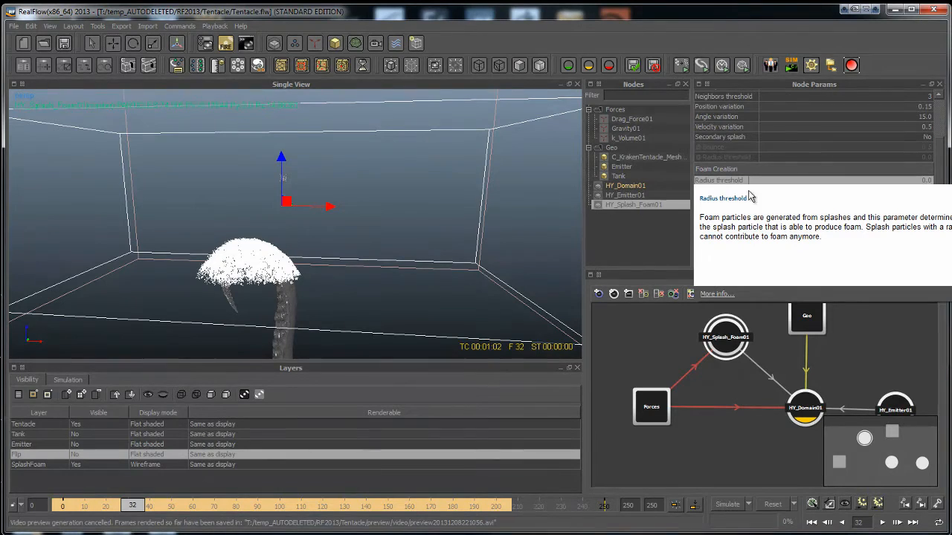
{"action": "left_click", "coordinate": [808, 182]}
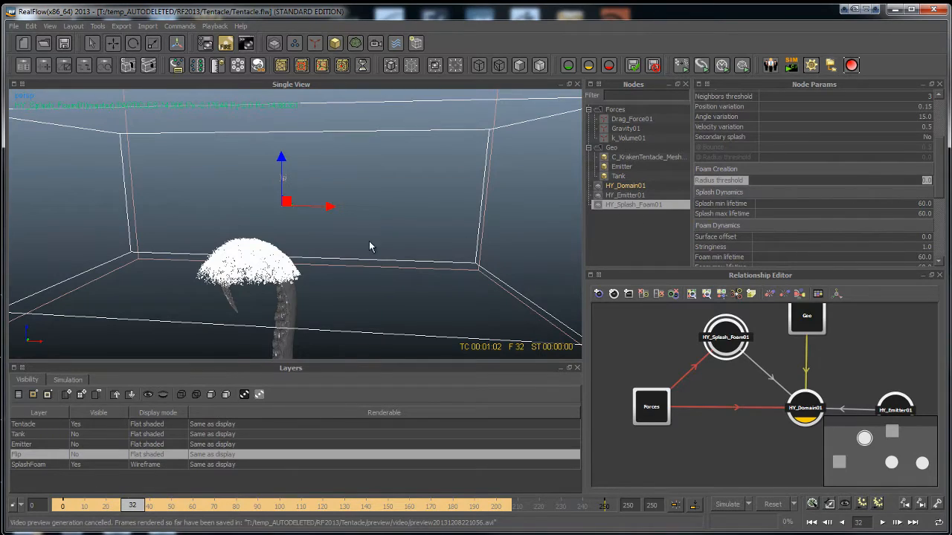
Look through the available secondary emitter types, such as Wet & Foam, Splash, Foam and Mist, without adding one
{"action": "left_click_drag", "start_coordinate": [323, 215], "coordinate": [300, 242], "text": "alt"}
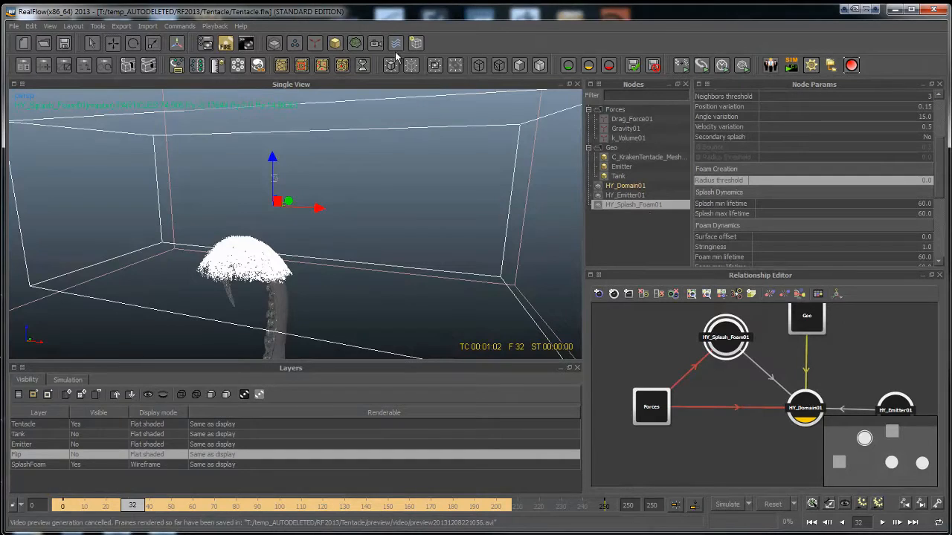
{"action": "left_click", "coordinate": [275, 42]}
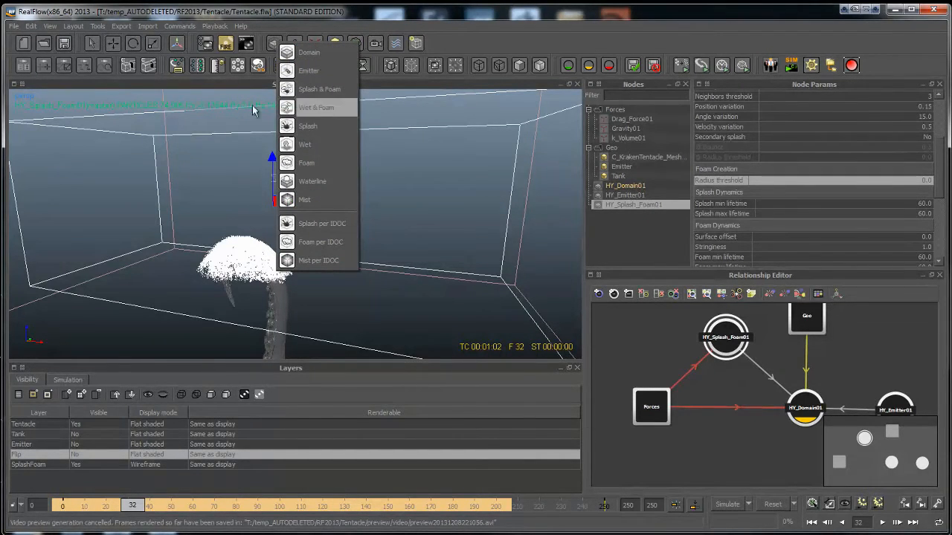
{"action": "left_click", "coordinate": [636, 205]}
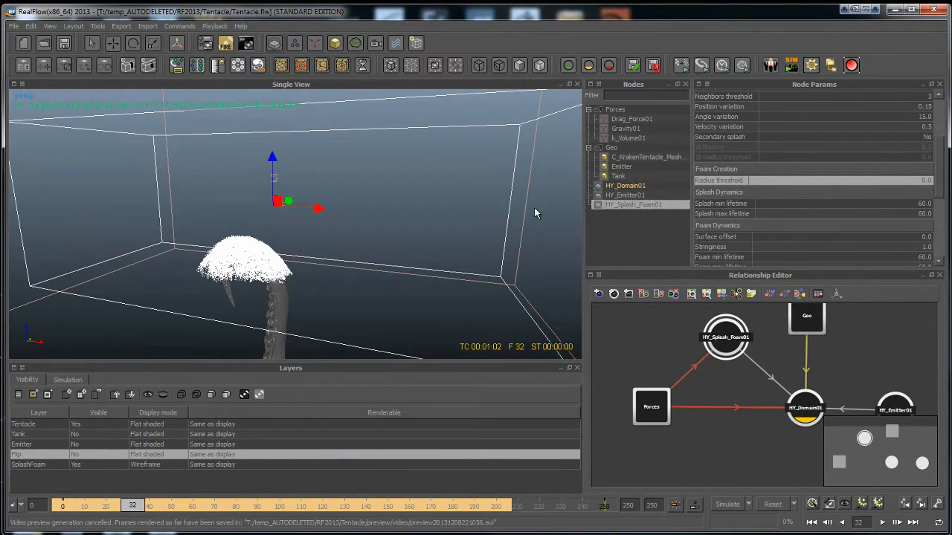
{"action": "left_click_drag", "start_coordinate": [325, 230], "coordinate": [391, 221], "text": "alt"}
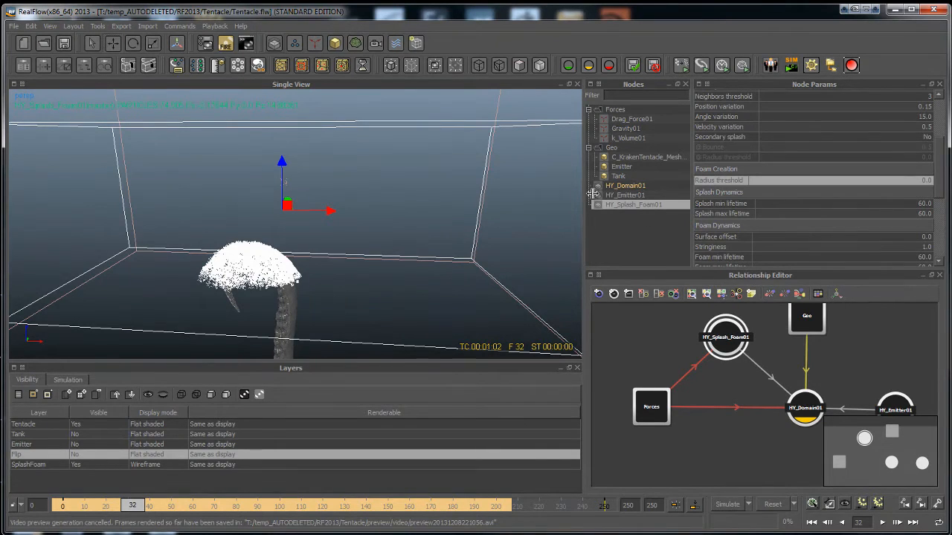
Review the Splash min lifetime and the foam Surface offset parameters of HY_Splash_Foam01
{"action": "double_click", "coordinate": [860, 206]}
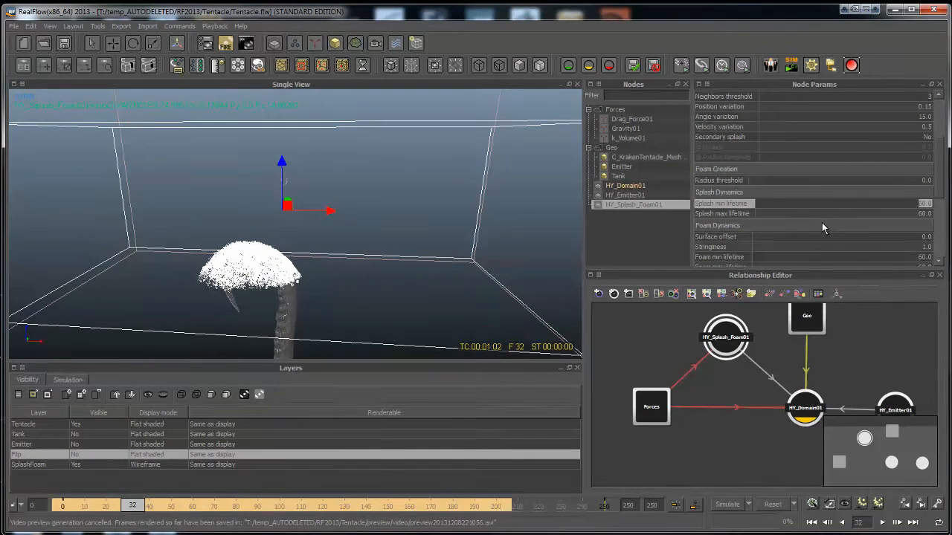
{"action": "left_click", "coordinate": [824, 208]}
{"action": "double_click", "coordinate": [824, 208]}
{"action": "scroll", "coordinate": [748, 235], "scroll_direction": "down", "scroll_amount": 2}
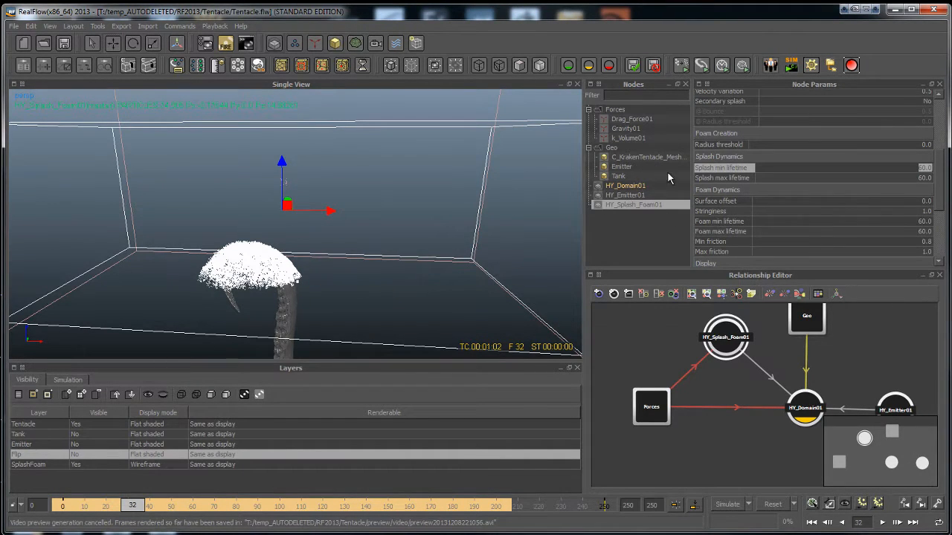
{"action": "left_click", "coordinate": [739, 202]}
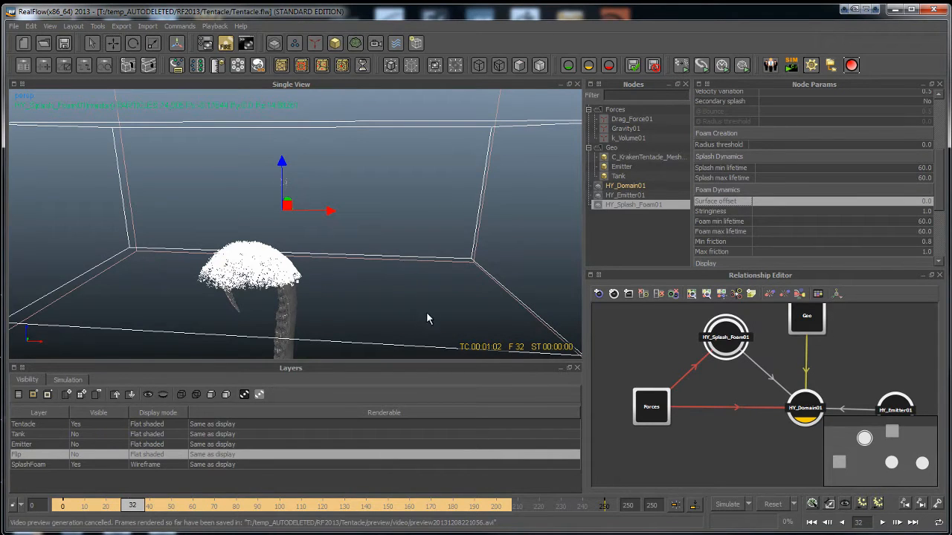
{"action": "left_click_drag", "start_coordinate": [397, 245], "coordinate": [409, 284], "text": "alt"}
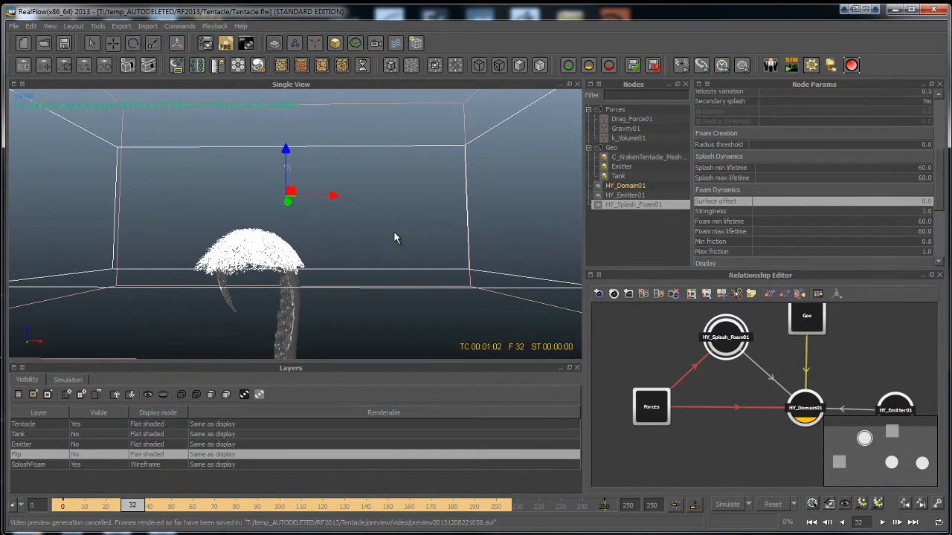
Try a foam Surface offset of -1 on HY_Splash_Foam01 and set it back to 0
{"action": "double_click", "coordinate": [853, 206]}
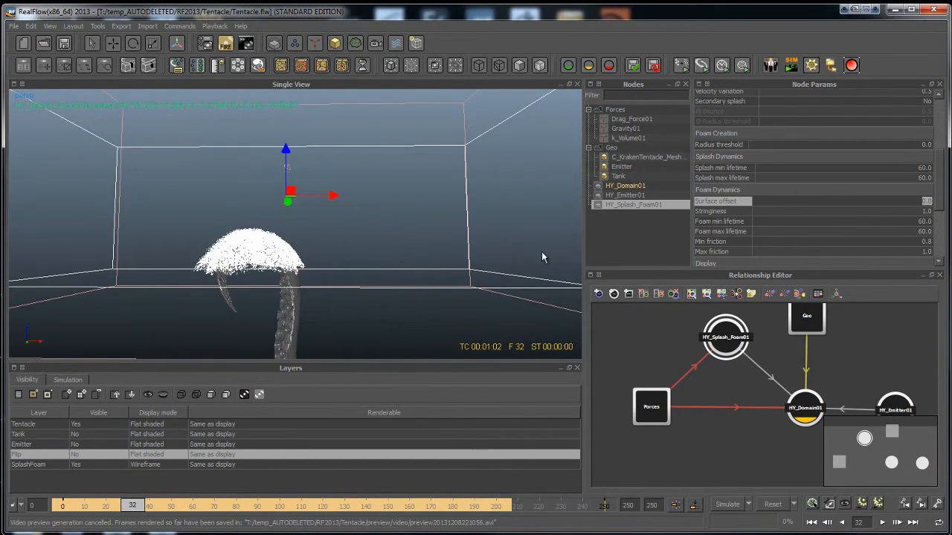
{"action": "type", "text": "-1"}
{"action": "key", "text": "Return"}
{"action": "left_click", "coordinate": [825, 208]}
{"action": "key", "text": "Delete"}
{"action": "key", "text": "Delete"}
{"action": "key", "text": "Delete"}
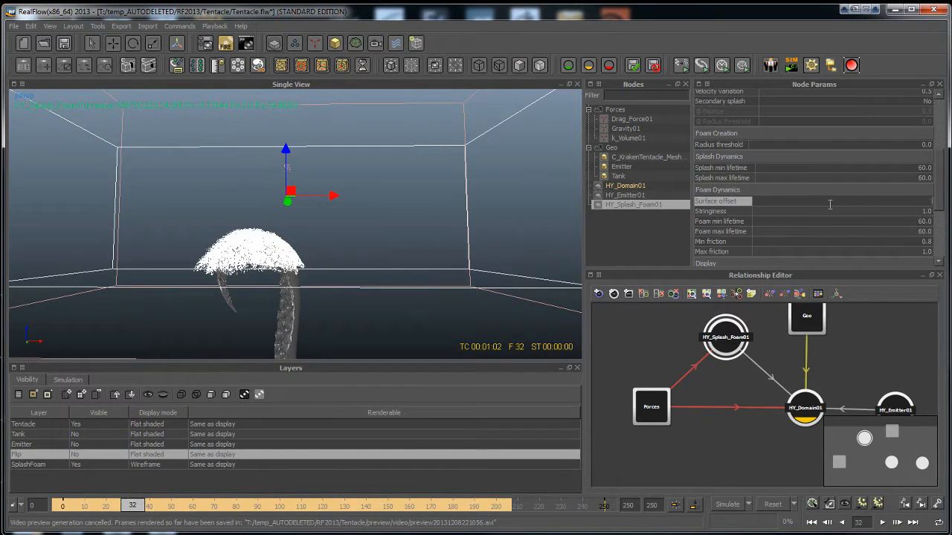
{"action": "type", "text": "0"}
{"action": "key", "text": "Return"}
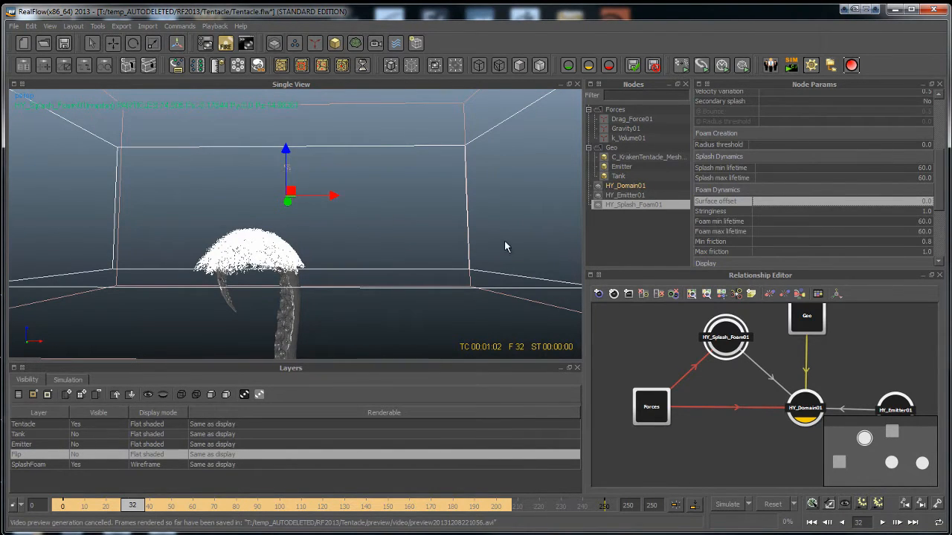
Review the foam Stringiness parameter of HY_Splash_Foam01 and view the splash at frame 91
{"action": "left_click", "coordinate": [736, 213]}
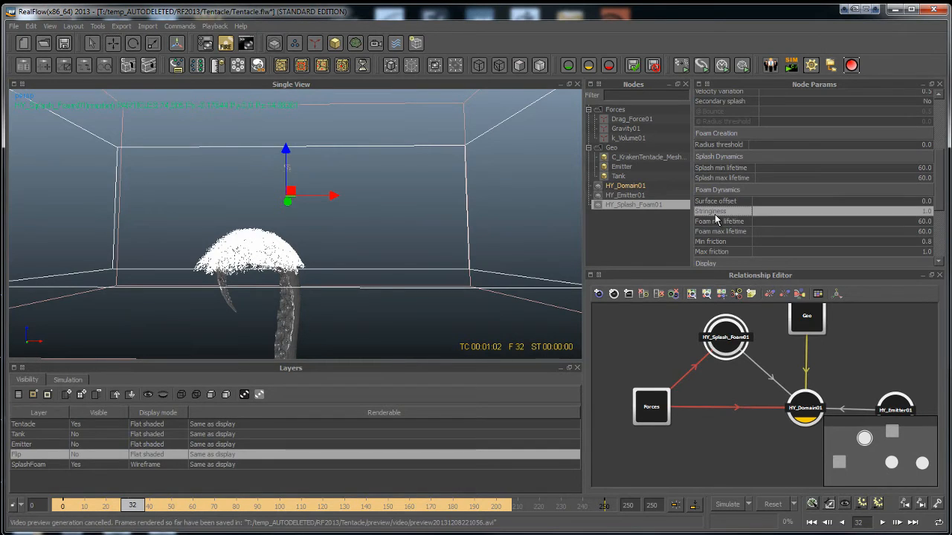
{"action": "mouse_move", "coordinate": [716, 220]}
{"action": "left_click_drag", "start_coordinate": [469, 204], "coordinate": [427, 255], "text": "alt"}
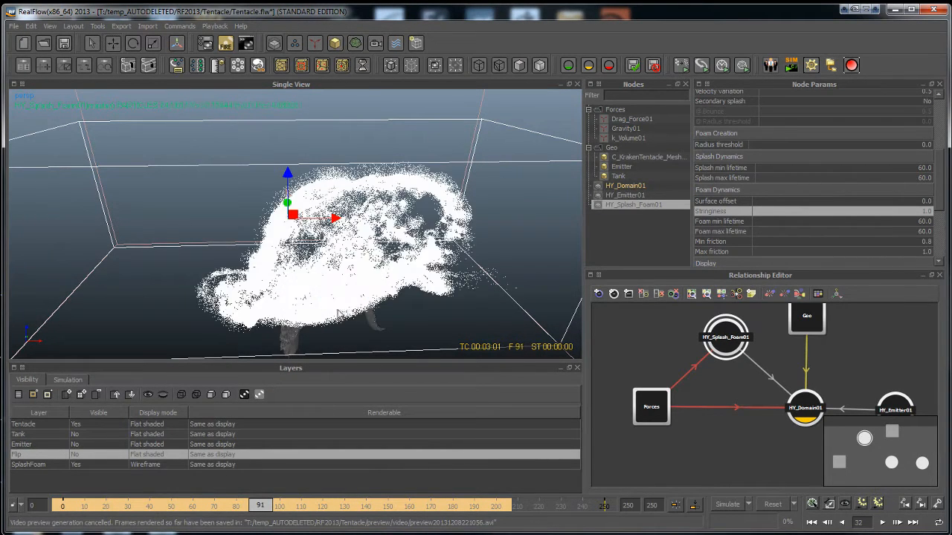
Examine the foam strands from several angles at frame 91 and keep the foam Stringiness of HY_Splash_Foam01 at 1
{"action": "left_click_drag", "start_coordinate": [341, 288], "coordinate": [343, 273], "text": "alt"}
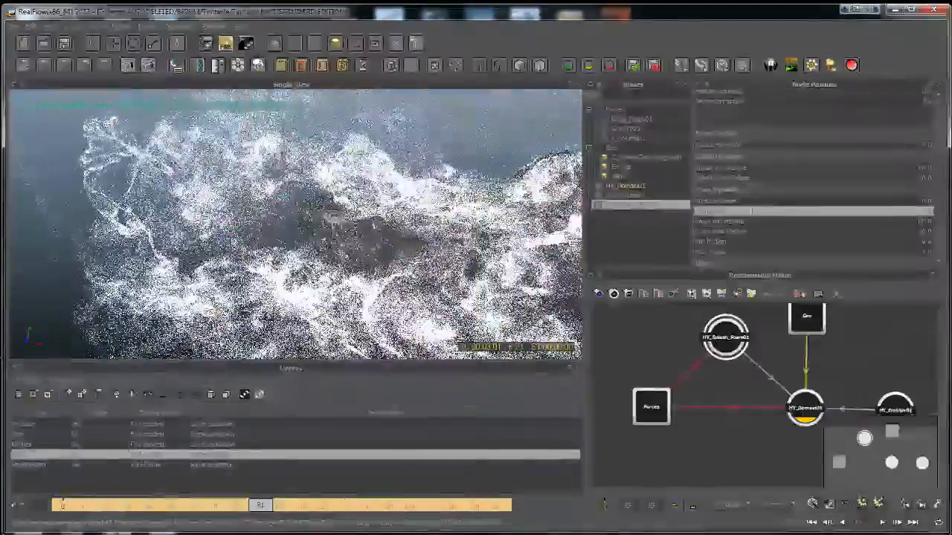
{"action": "left_click_drag", "start_coordinate": [357, 133], "coordinate": [334, 268], "text": "alt"}
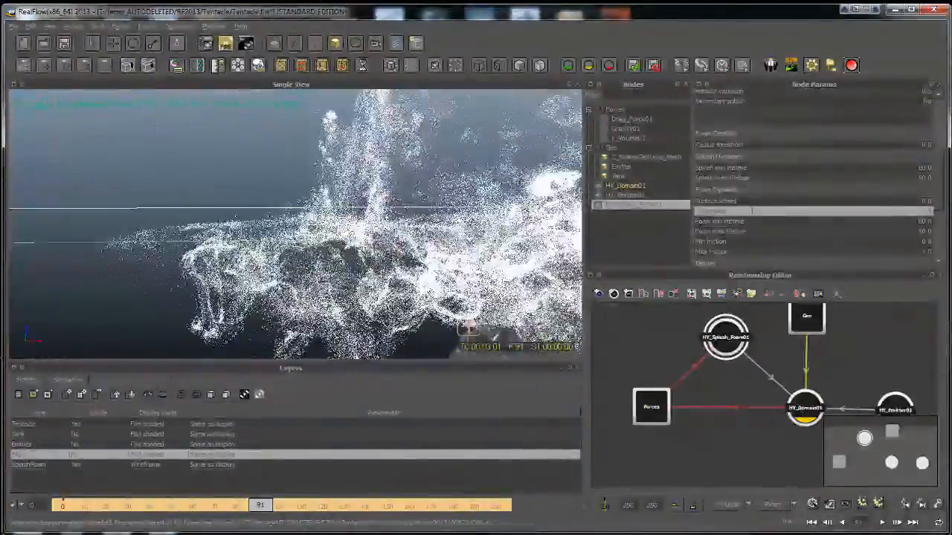
{"action": "left_click_drag", "start_coordinate": [353, 263], "coordinate": [268, 183], "text": "alt"}
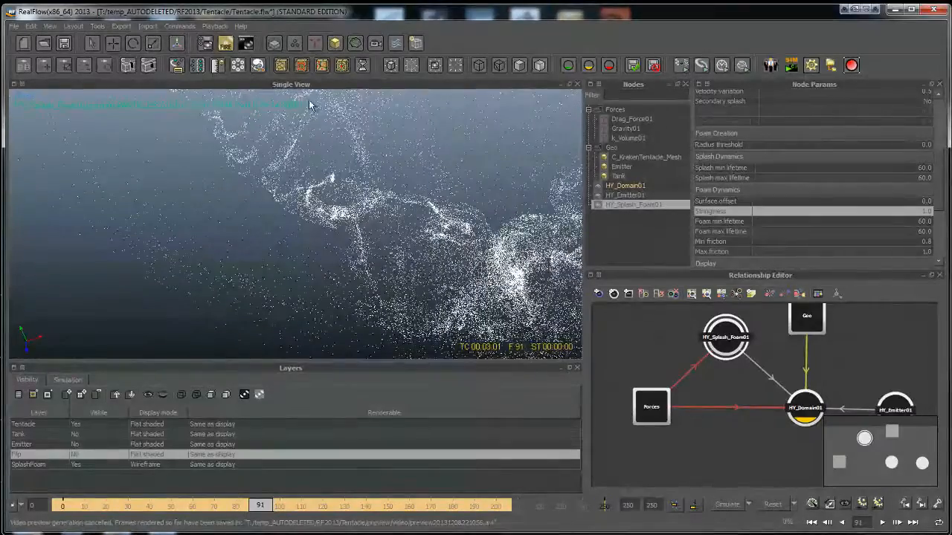
{"action": "left_click_drag", "start_coordinate": [304, 155], "coordinate": [321, 208], "text": "alt"}
{"action": "double_click", "coordinate": [880, 211]}
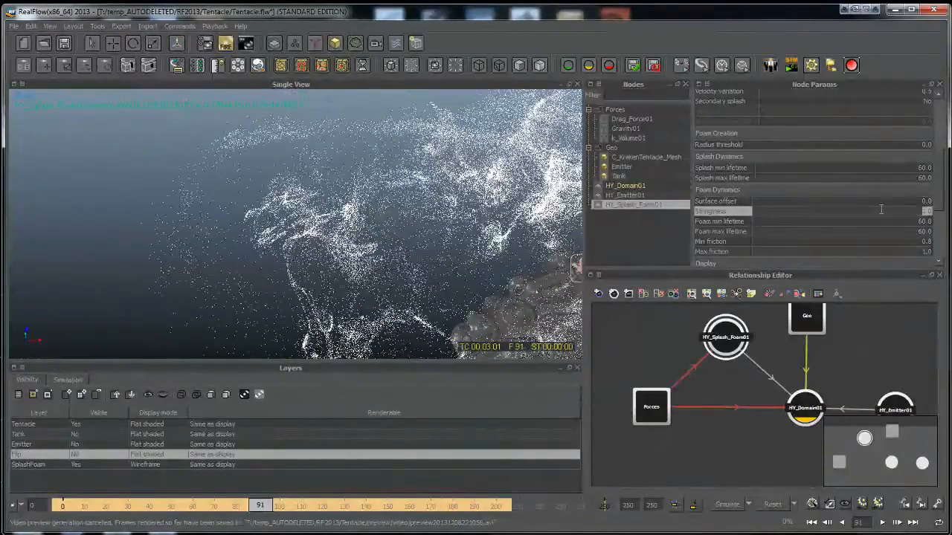
{"action": "type", "text": "1"}
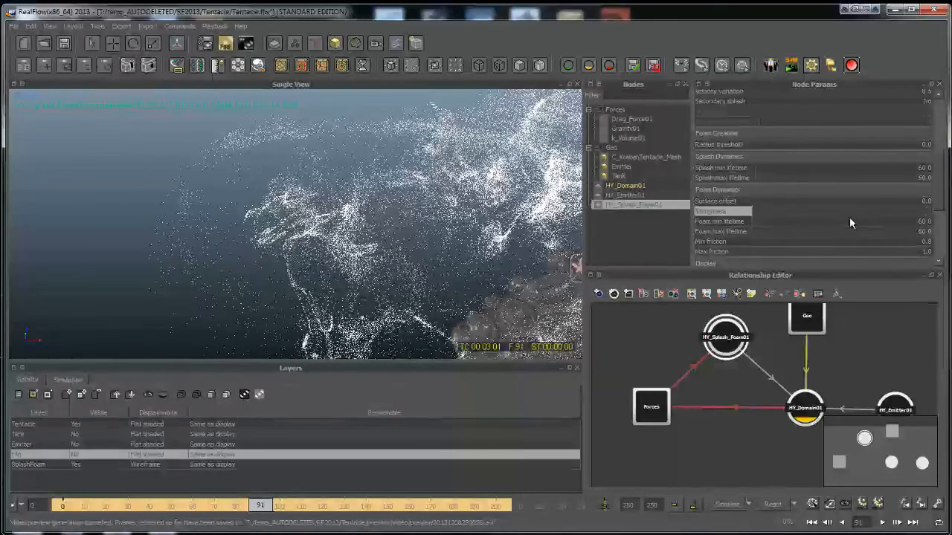
{"action": "key", "text": "Return"}
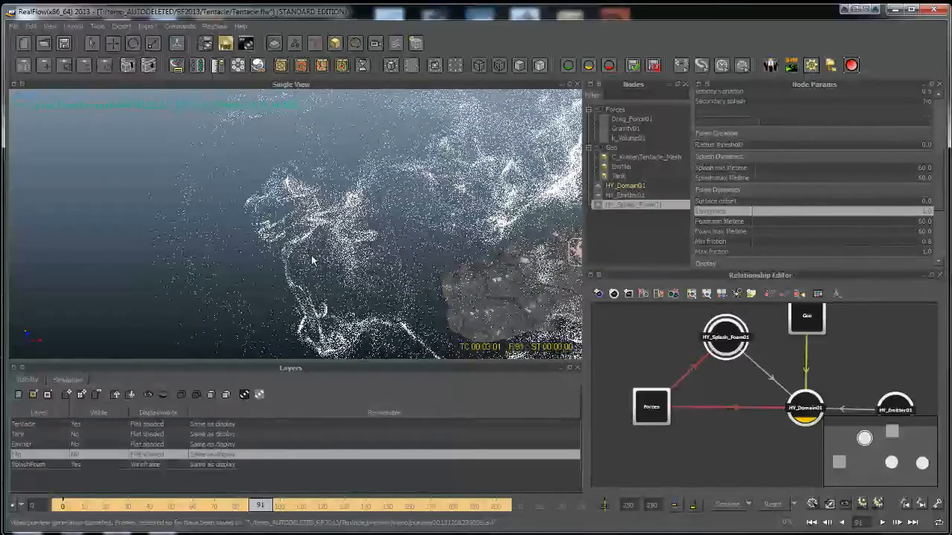
{"action": "left_click_drag", "start_coordinate": [397, 255], "coordinate": [275, 242], "text": "alt"}
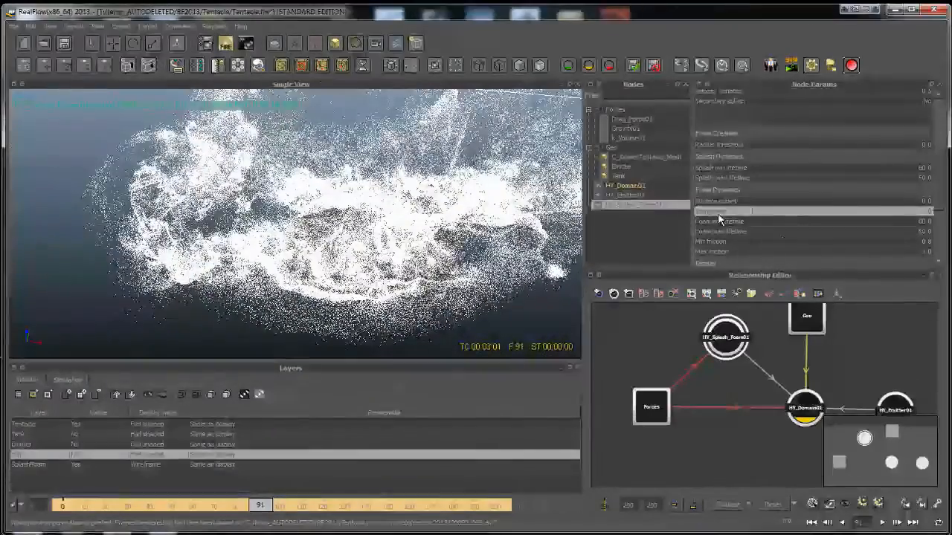
Set the Foam min lifetime of HY_Splash_Foam01 to 35 and keep the Foam max lifetime at 60
{"action": "left_click", "coordinate": [781, 220]}
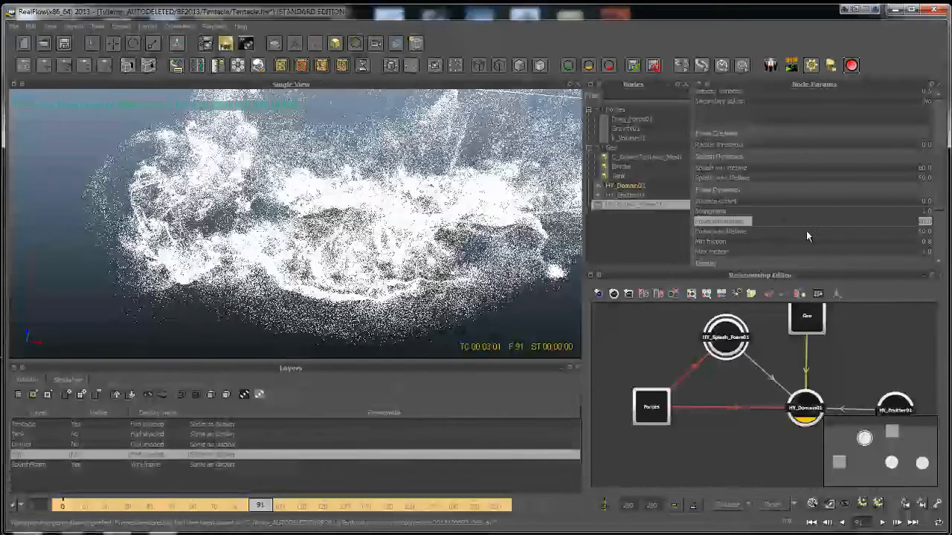
{"action": "type", "text": "0"}
{"action": "key", "text": "Return"}
{"action": "left_click", "coordinate": [840, 232]}
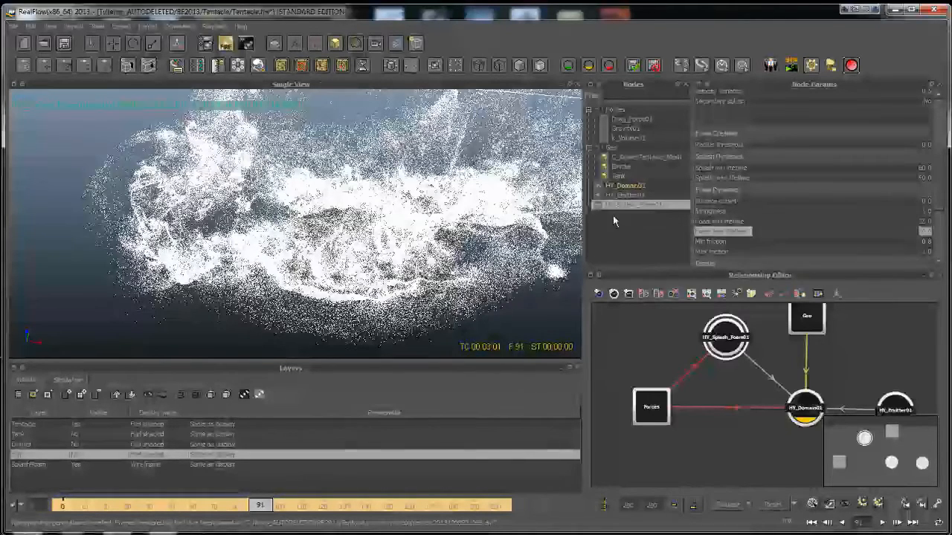
{"action": "type", "text": "0"}
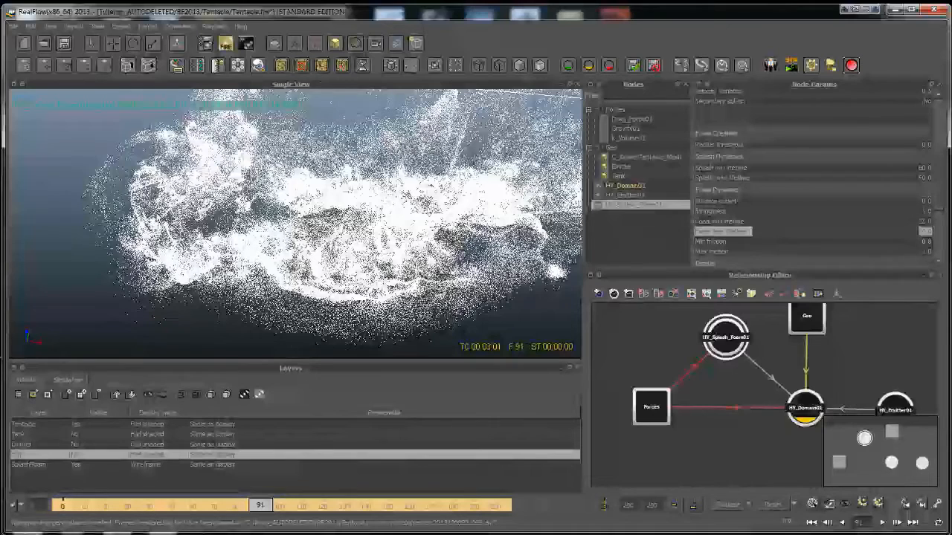
Review the foam Min friction, Max friction and display parameters of HY_Splash_Foam01 while looking over the splash at frame 91
{"action": "left_click", "coordinate": [804, 239]}
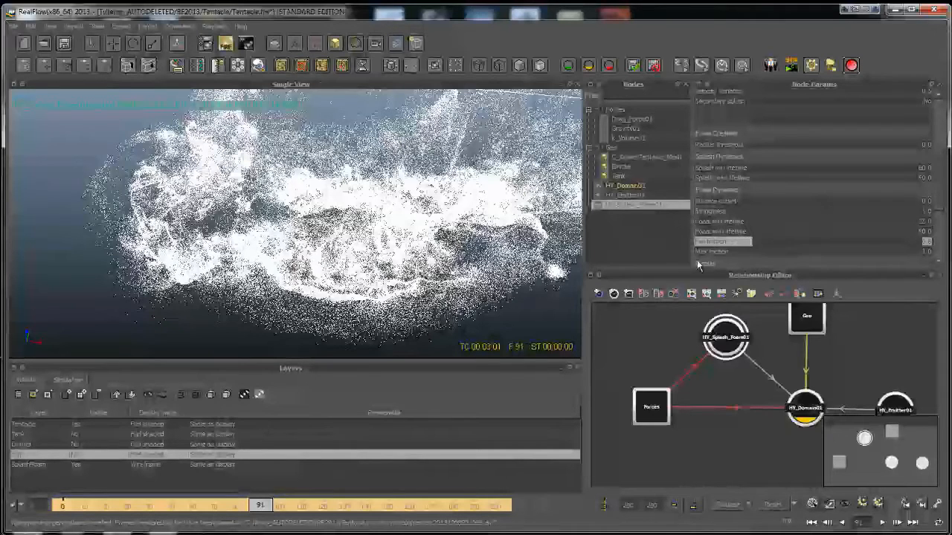
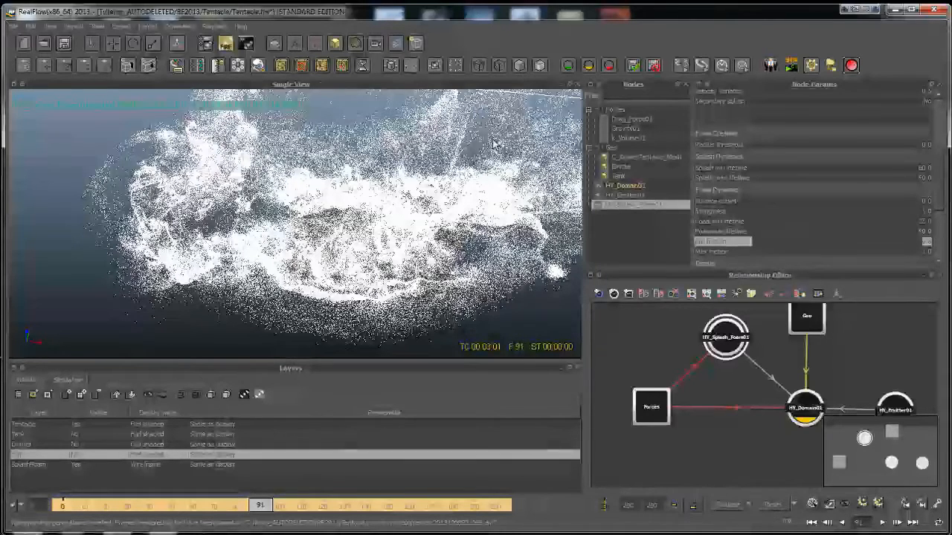
{"action": "left_click", "coordinate": [848, 252]}
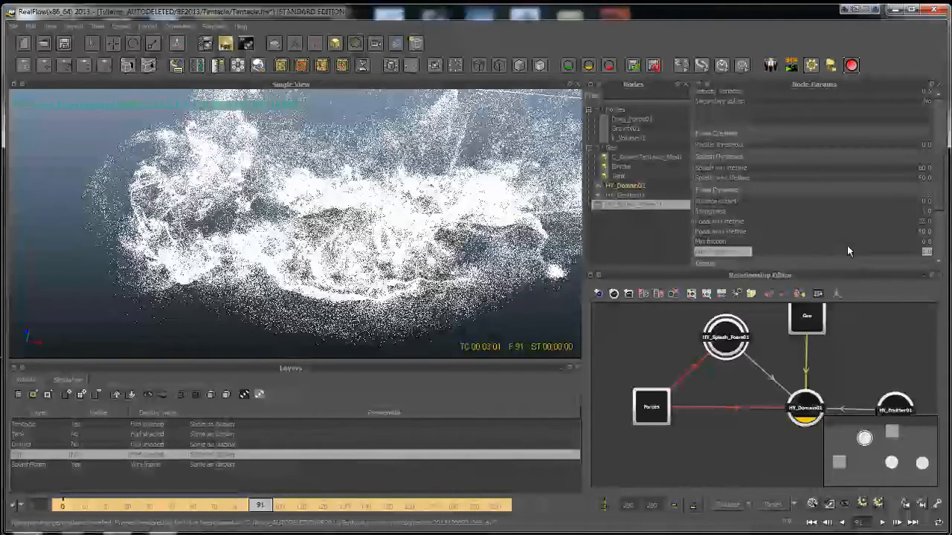
{"action": "left_click", "coordinate": [848, 242]}
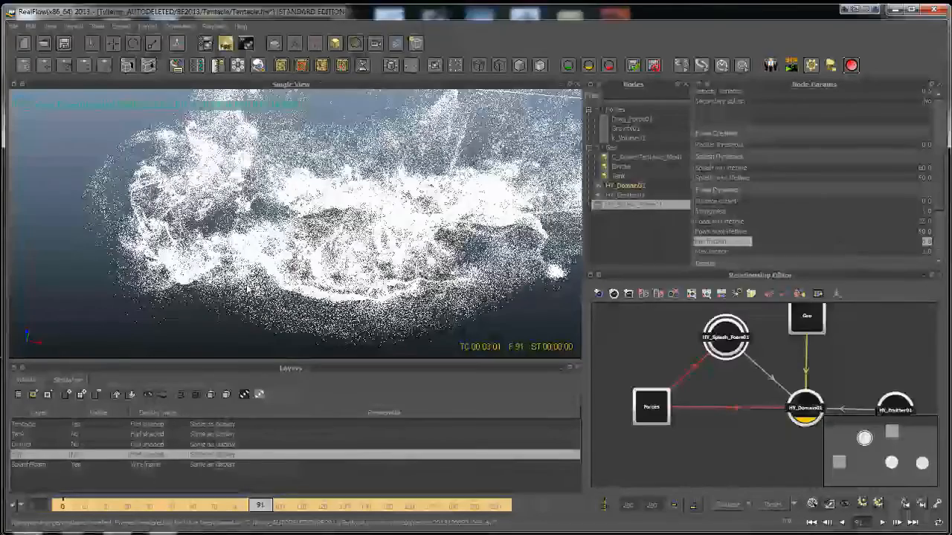
{"action": "left_click_drag", "start_coordinate": [318, 229], "coordinate": [299, 281], "text": "alt"}
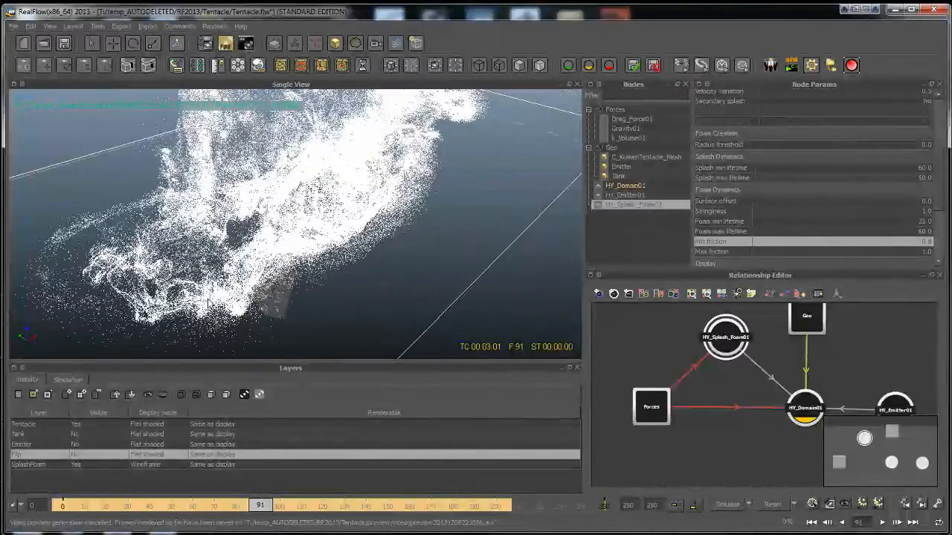
{"action": "left_click_drag", "start_coordinate": [369, 259], "coordinate": [339, 244], "text": "alt"}
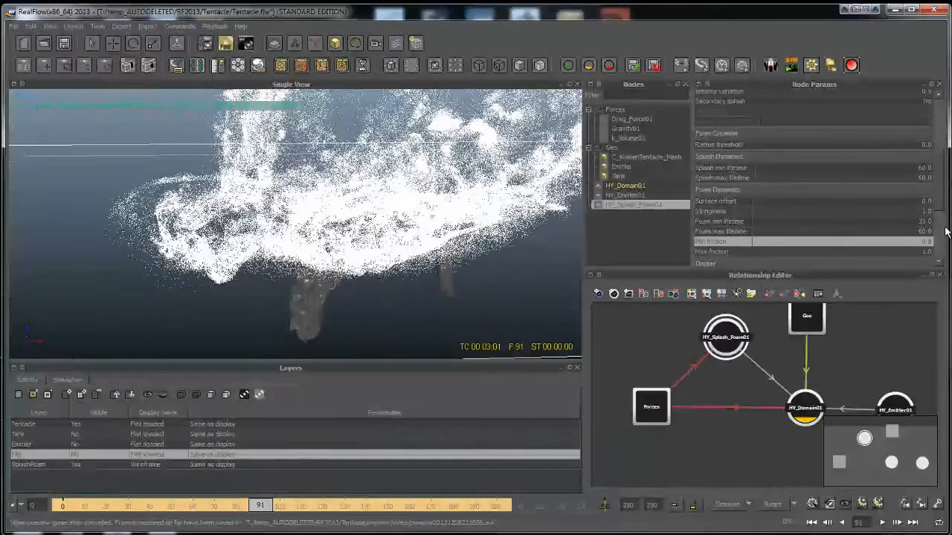
{"action": "mouse_move", "coordinate": [938, 198]}
{"action": "left_mouse_down"}
{"action": "mouse_move", "coordinate": [937, 227]}
{"action": "mouse_move", "coordinate": [941, 206]}
{"action": "left_mouse_up"}
{"action": "scroll", "coordinate": [788, 201], "scroll_direction": "down", "scroll_amount": 1}
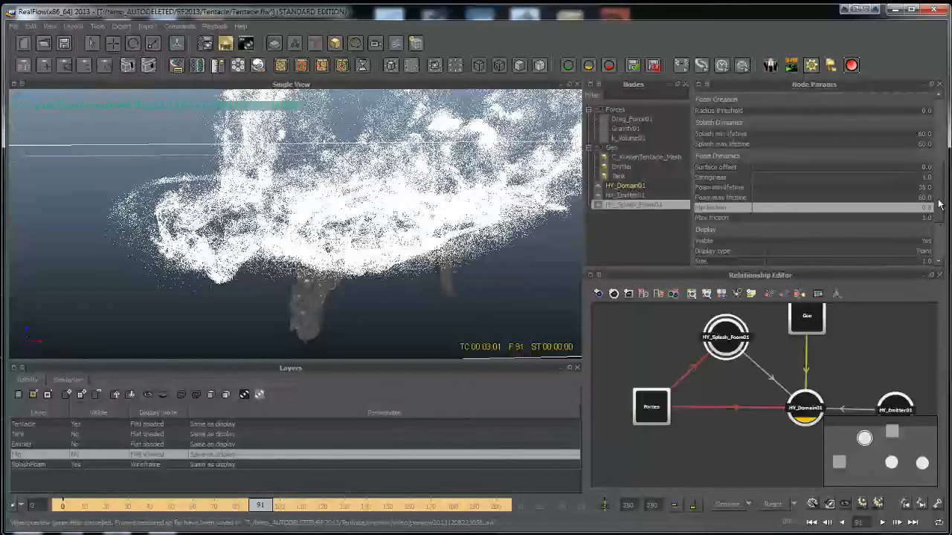
{"action": "mouse_move", "coordinate": [939, 199]}
{"action": "left_mouse_down"}
{"action": "mouse_move", "coordinate": [937, 179]}
{"action": "mouse_move", "coordinate": [935, 201]}
{"action": "left_mouse_up"}
{"action": "left_click_drag", "start_coordinate": [418, 186], "coordinate": [360, 218], "text": "alt"}
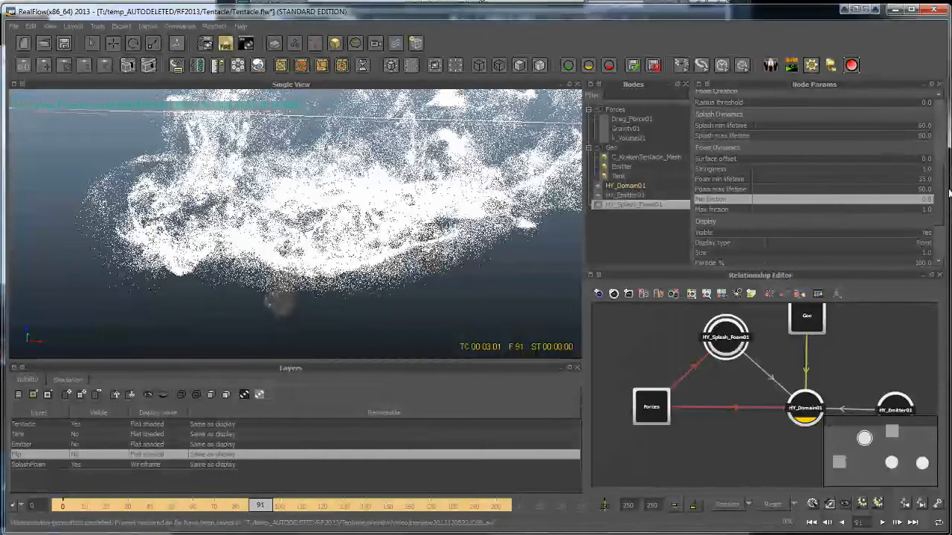
Set the foam creation Radius threshold of HY_Splash_Foam01 to 0.2 and inspect the foam particles
{"action": "scroll", "coordinate": [922, 186], "scroll_direction": "up", "scroll_amount": 2}
{"action": "left_click", "coordinate": [914, 169]}
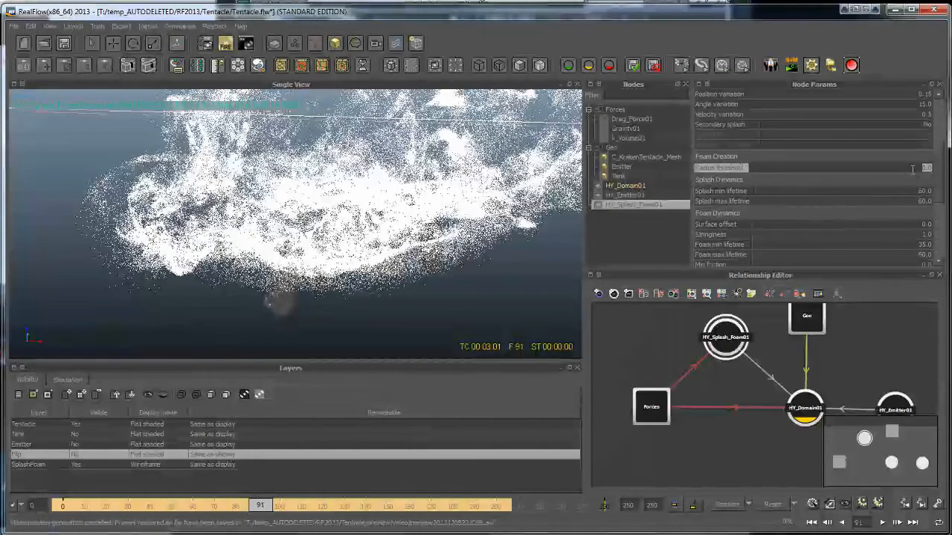
{"action": "double_click", "coordinate": [914, 169]}
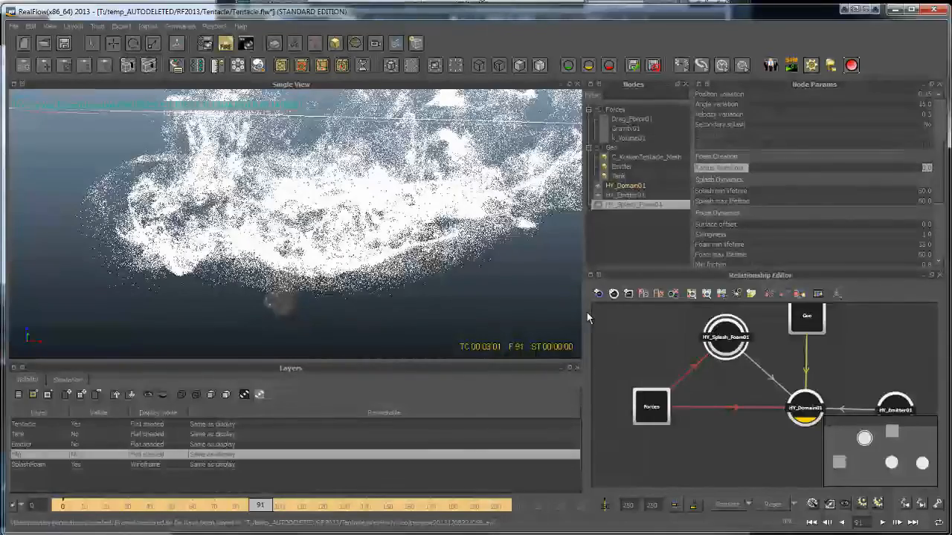
{"action": "left_click_drag", "start_coordinate": [421, 248], "coordinate": [520, 245], "text": "alt"}
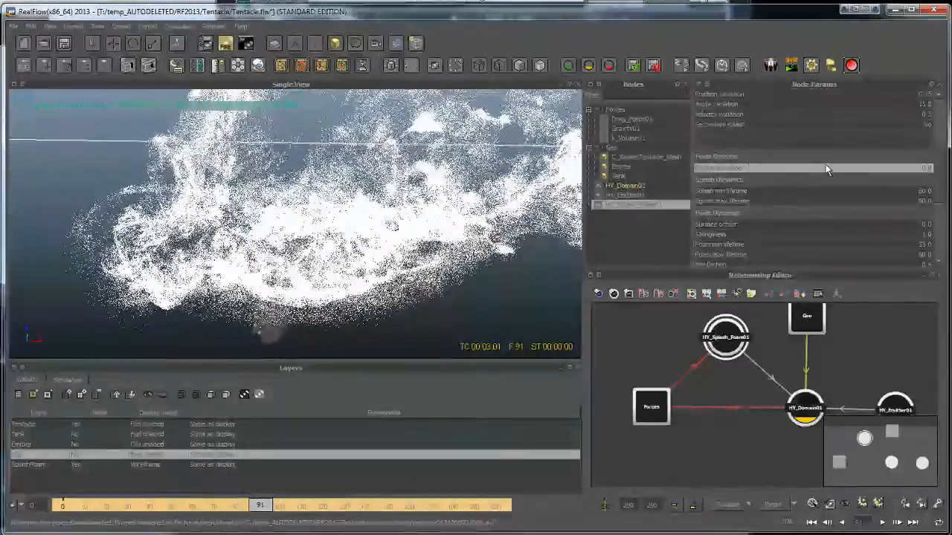
{"action": "double_click", "coordinate": [926, 168]}
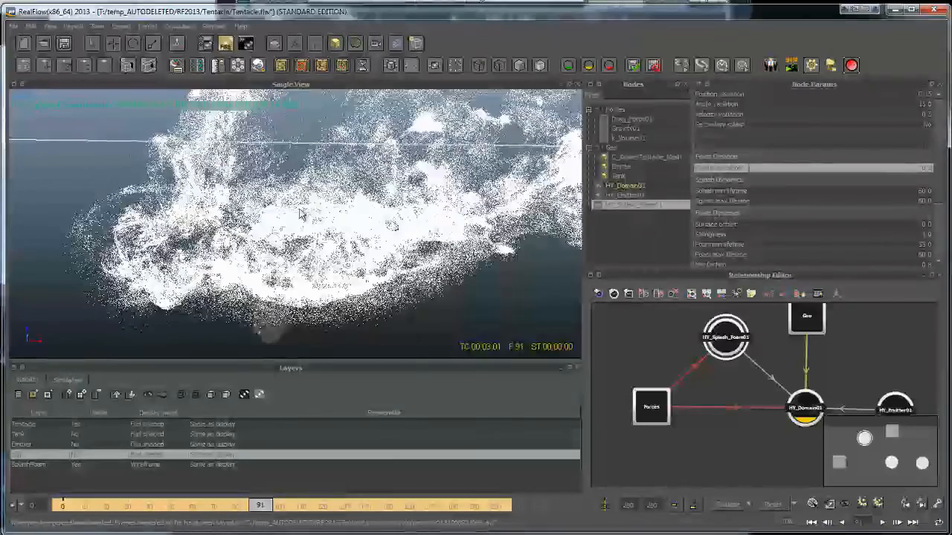
{"action": "left_click_drag", "start_coordinate": [302, 203], "coordinate": [676, 203], "text": "alt"}
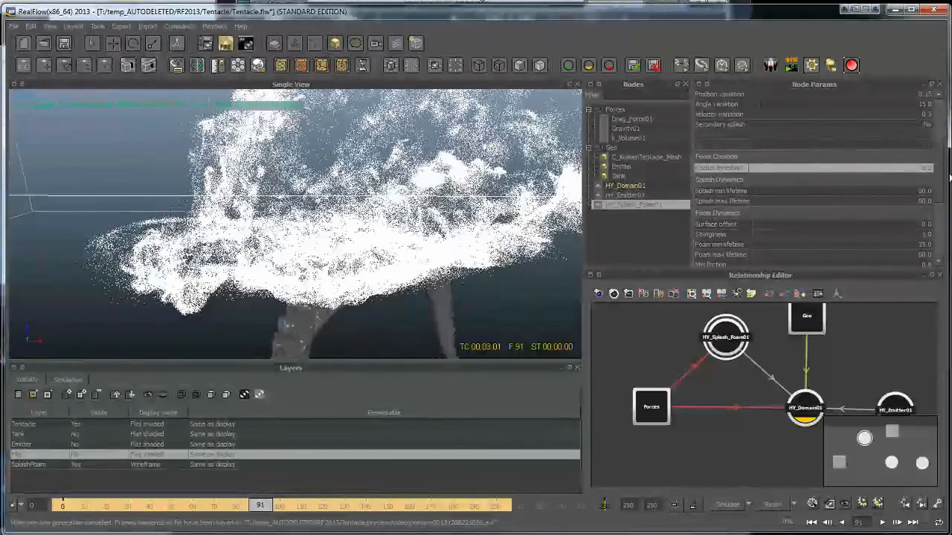
Set the splash creation Curvature threshold of HY_Splash_Foam01 to 0.6
{"action": "left_click_drag", "start_coordinate": [941, 192], "coordinate": [945, 160]}
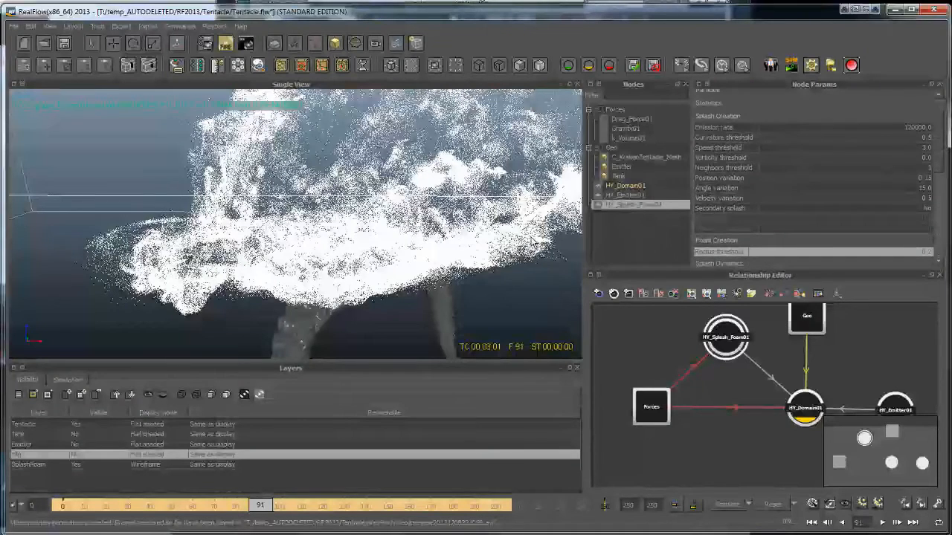
{"action": "left_click", "coordinate": [862, 140]}
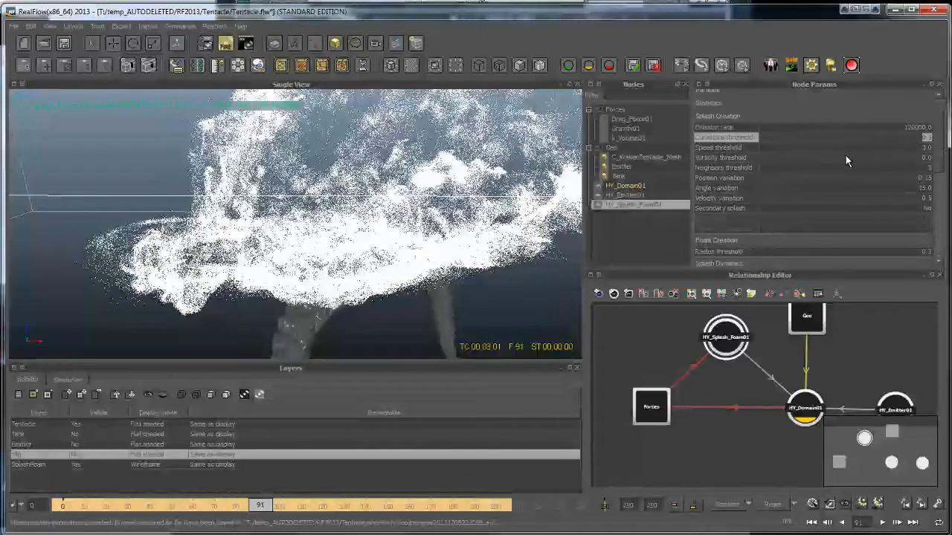
{"action": "type", "text": "0.6"}
{"action": "key", "text": "Return"}
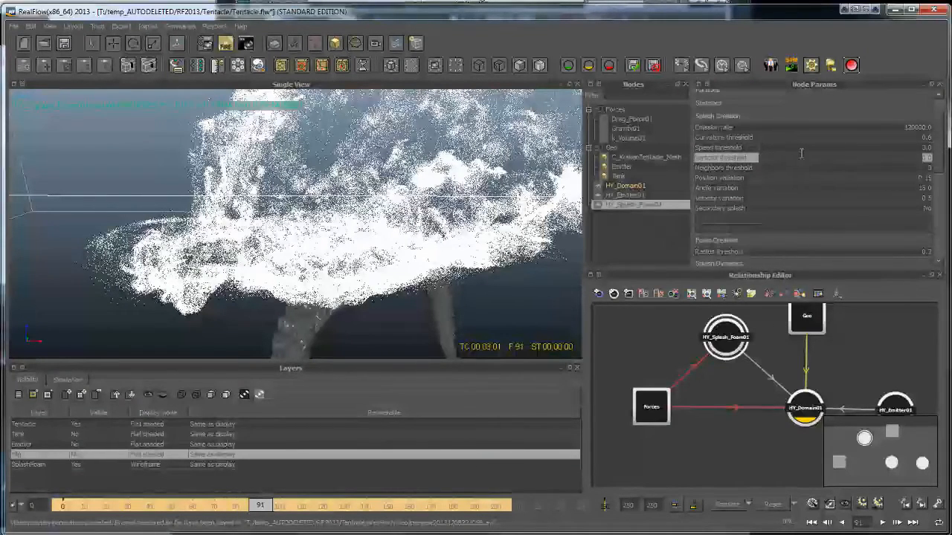
Check the parameters of HY_Domain01 and set the splash Speed threshold of HY_Splash_Foam01 to 5
{"action": "left_click", "coordinate": [805, 149]}
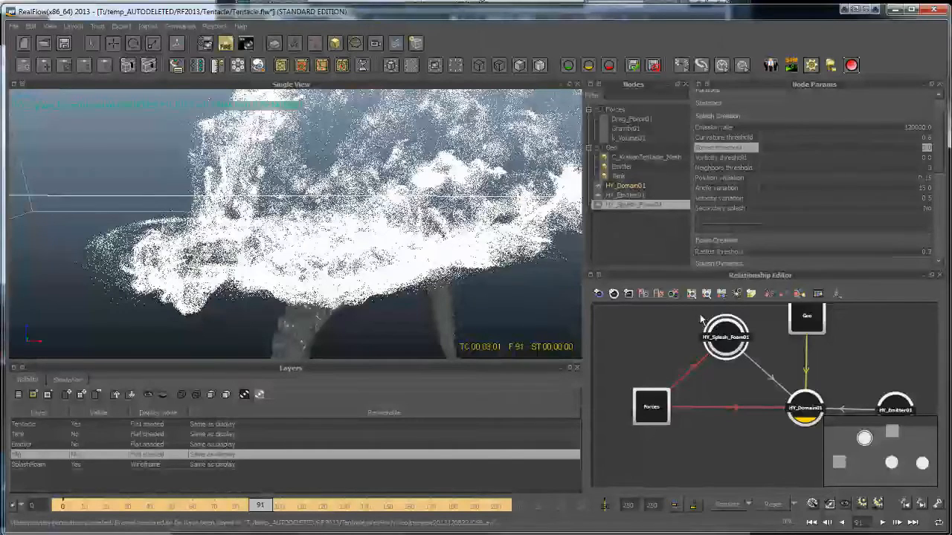
{"action": "left_click", "coordinate": [793, 417]}
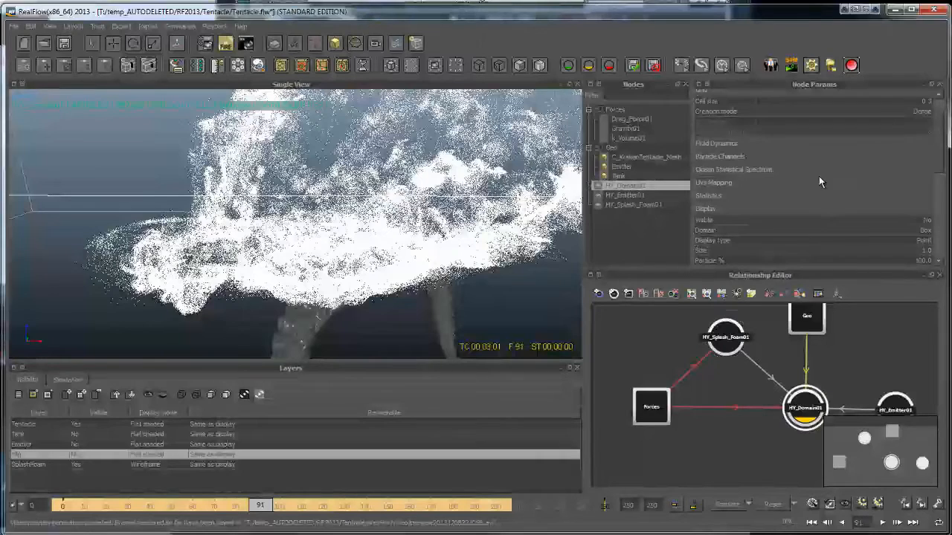
{"action": "scroll", "coordinate": [819, 176], "scroll_direction": "down", "scroll_amount": 4}
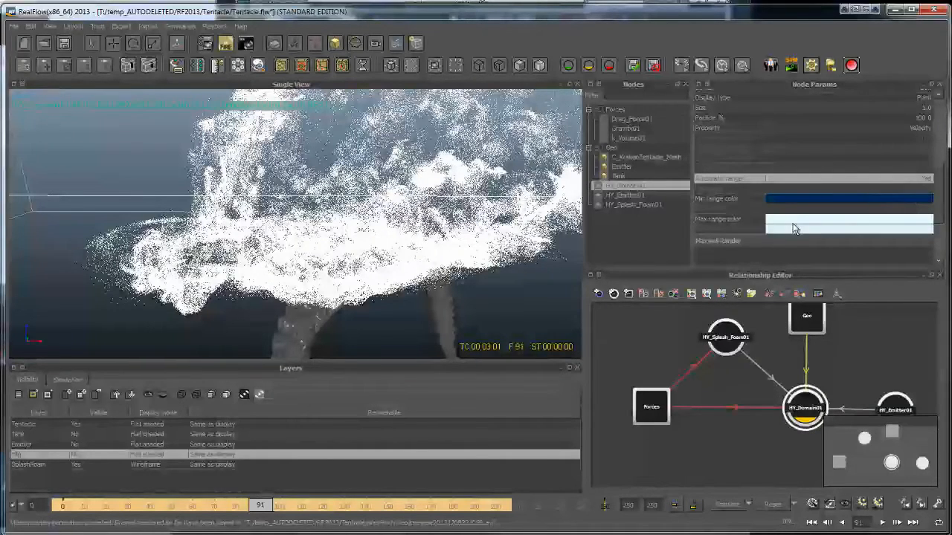
{"action": "scroll", "coordinate": [804, 192], "scroll_direction": "up", "scroll_amount": 2}
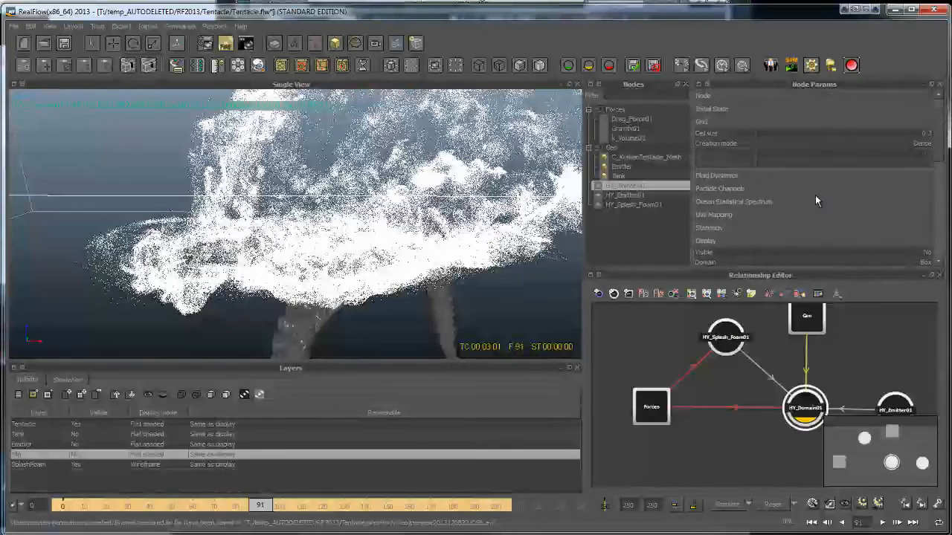
{"action": "left_click", "coordinate": [743, 336]}
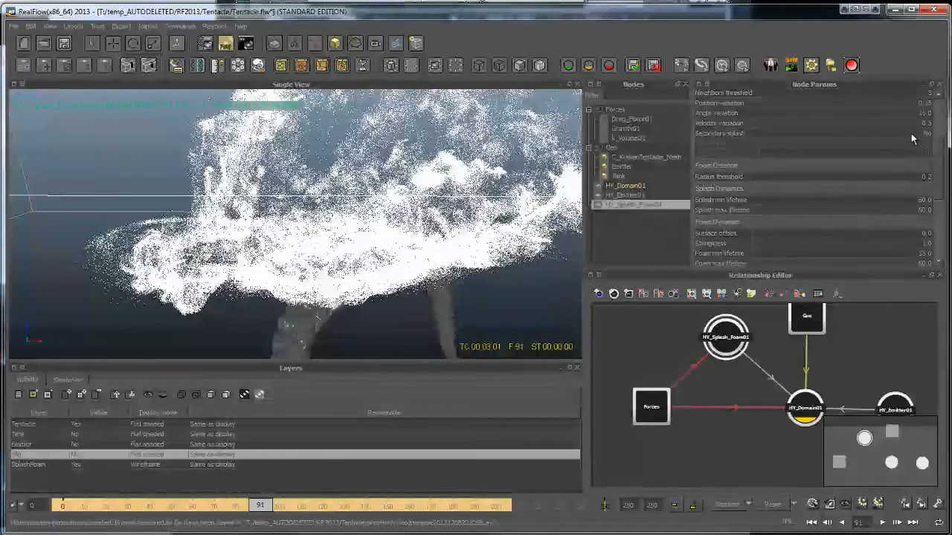
{"action": "scroll", "coordinate": [941, 167], "scroll_direction": "up", "scroll_amount": 2}
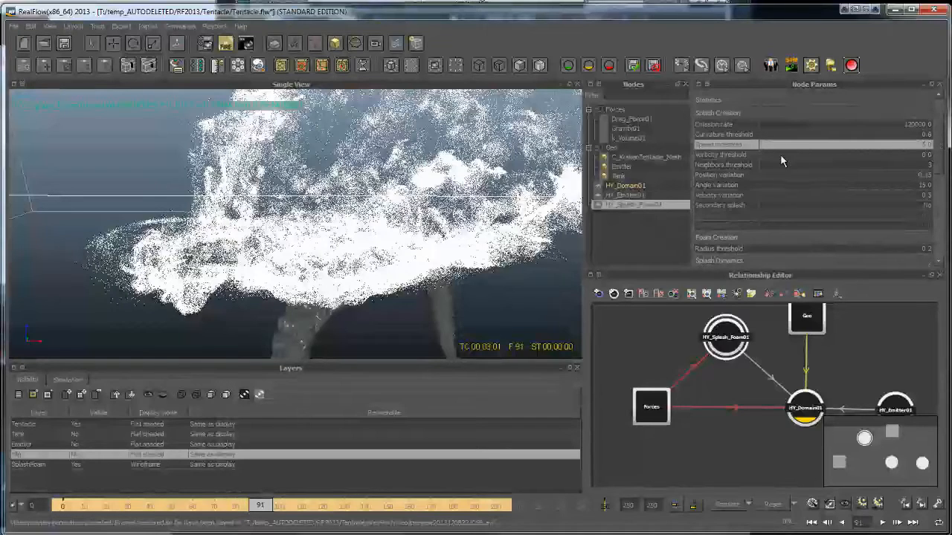
Set the splash Position variation of HY_Splash_Foam01 to 0.1 and its Emission rate to 130000
{"action": "left_click", "coordinate": [809, 164]}
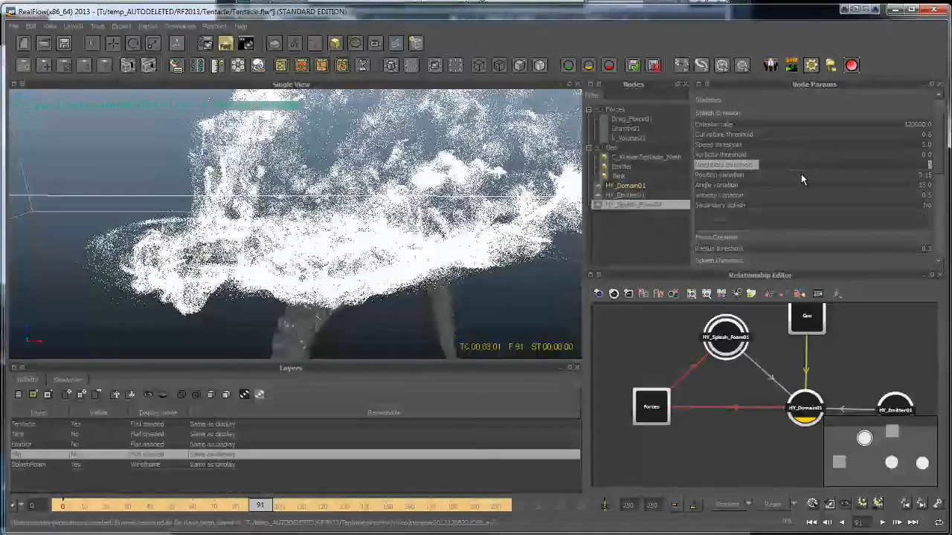
{"action": "left_click", "coordinate": [799, 180]}
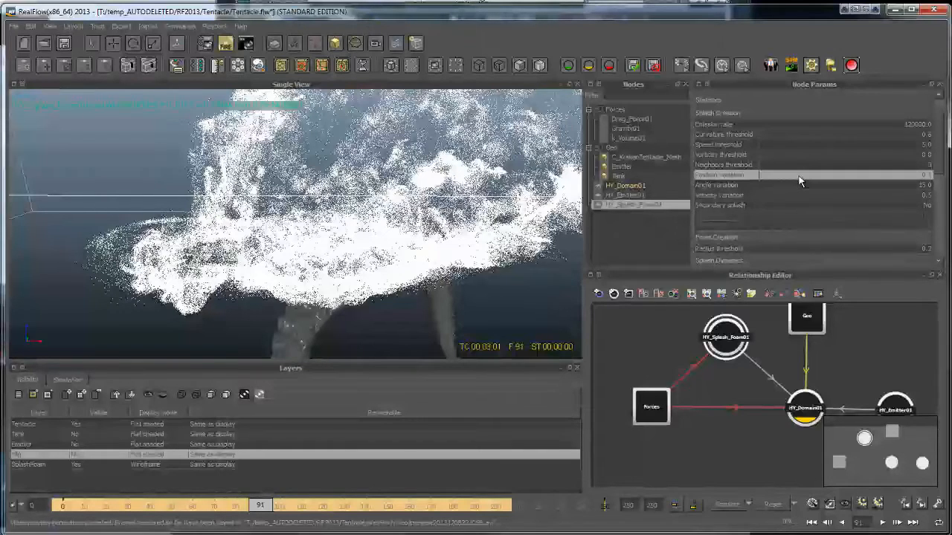
{"action": "left_click", "coordinate": [884, 125]}
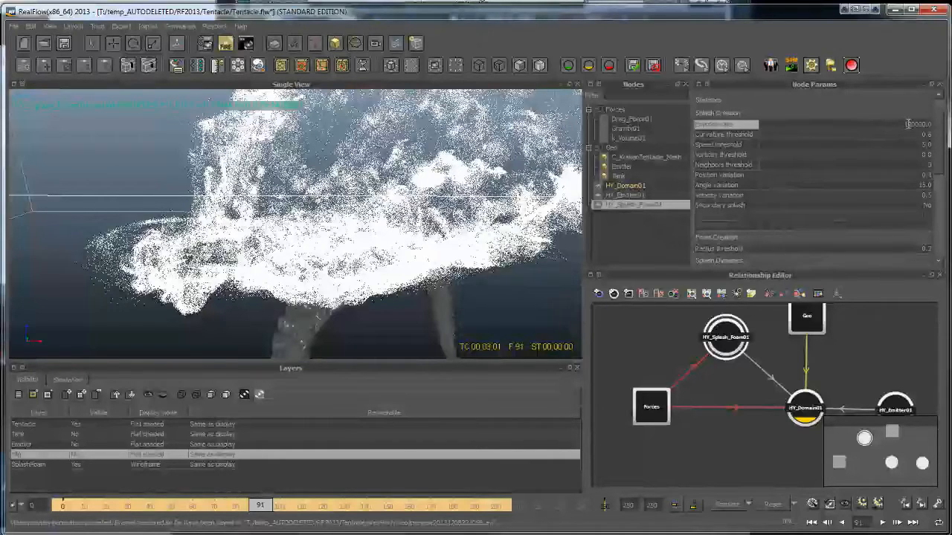
{"action": "type", "text": "150000"}
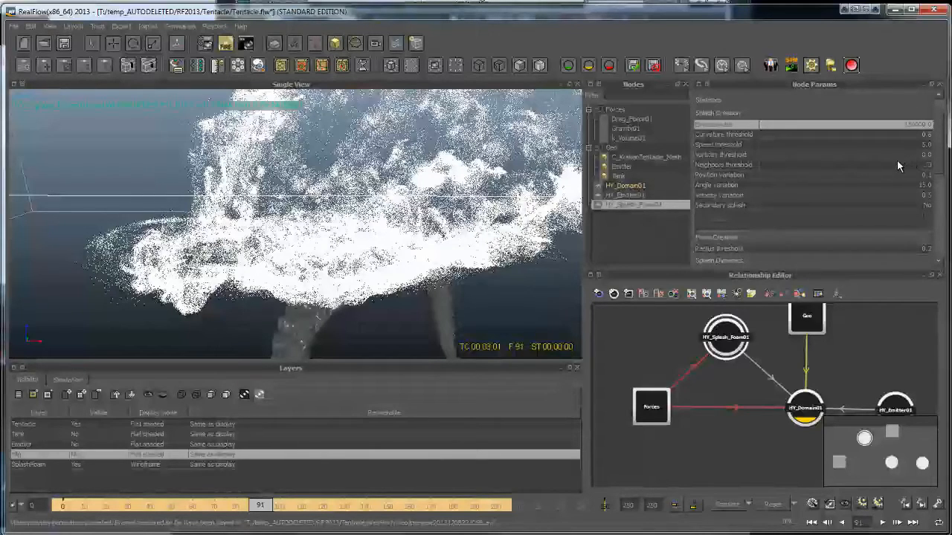
Look over the remaining foam and splash parameters of HY_Splash_Foam01 and run the simulation with the new settings
{"action": "scroll", "coordinate": [897, 160], "scroll_direction": "down", "scroll_amount": 4}
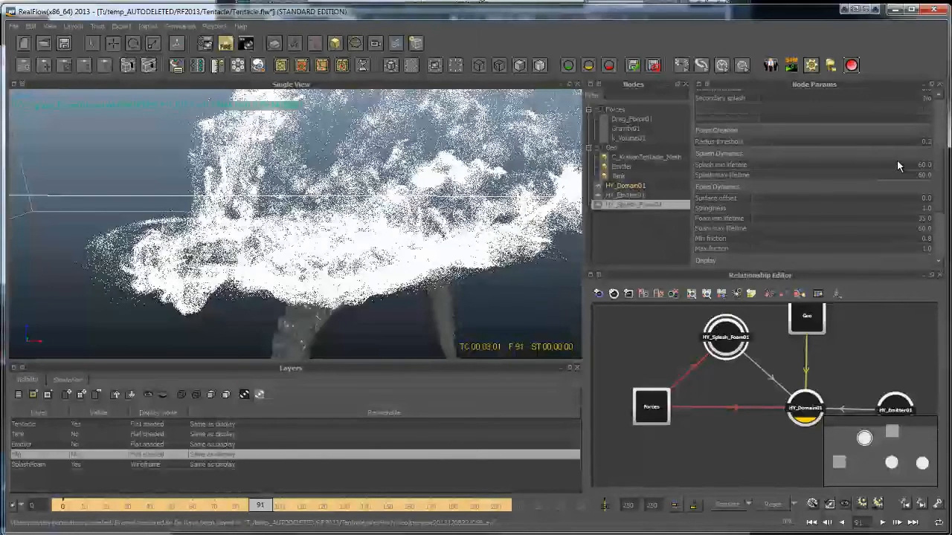
{"action": "scroll", "coordinate": [897, 160], "scroll_direction": "down", "scroll_amount": 4}
{"action": "scroll", "coordinate": [897, 160], "scroll_direction": "up", "scroll_amount": 8}
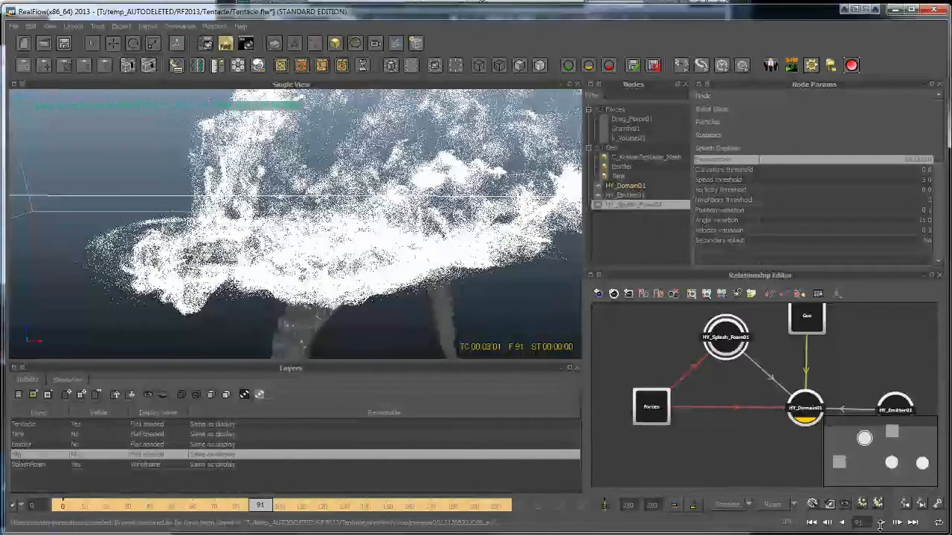
{"action": "left_click", "coordinate": [725, 505]}
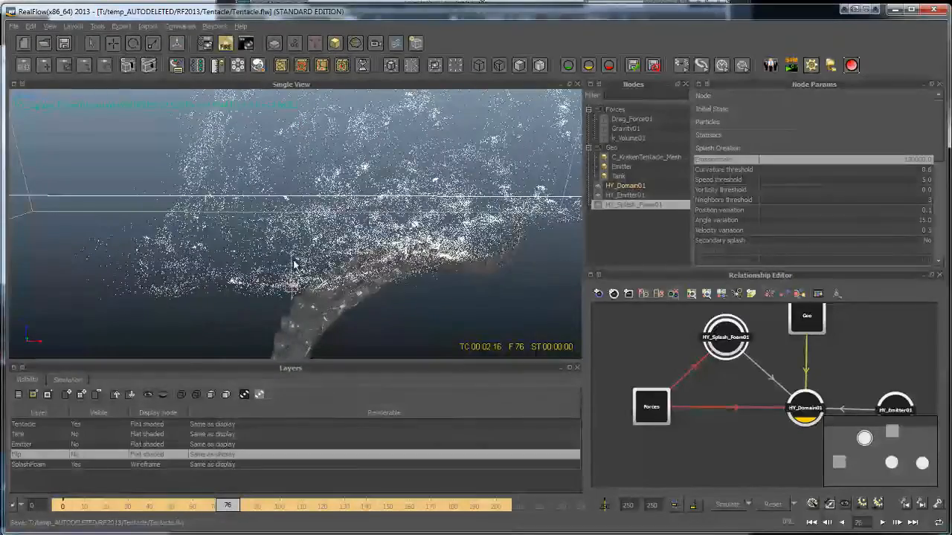
Inspect the simulated splash around the tentacle from several angles at frames 76 and 49
{"action": "left_click_drag", "start_coordinate": [297, 264], "coordinate": [268, 275], "text": "alt"}
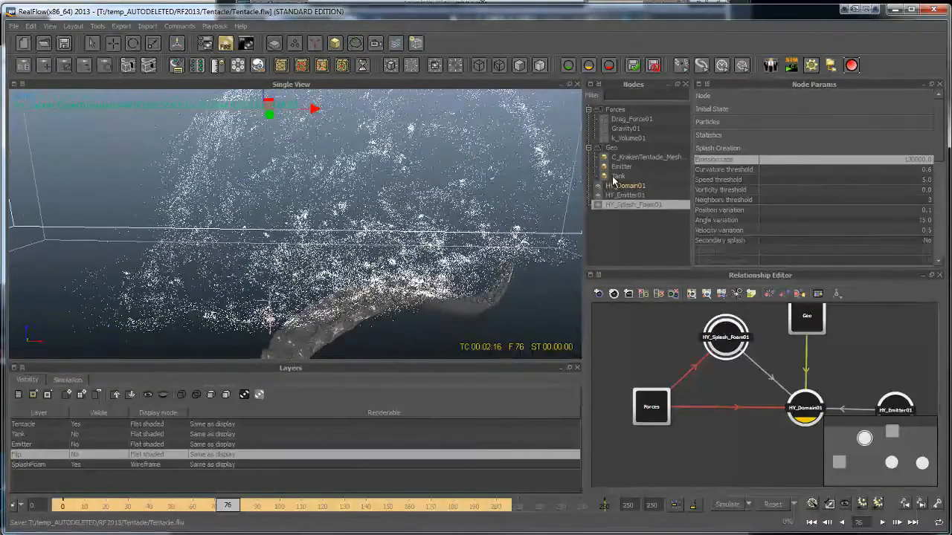
{"action": "mouse_move", "coordinate": [383, 199]}
{"action": "left_mouse_down", "text": "alt"}
{"action": "mouse_move", "coordinate": [318, 225]}
{"action": "mouse_move", "coordinate": [377, 208]}
{"action": "left_mouse_up", "text": "alt"}
{"action": "left_click_drag", "start_coordinate": [406, 275], "coordinate": [336, 211], "text": "alt"}
{"action": "left_click", "coordinate": [171, 507]}
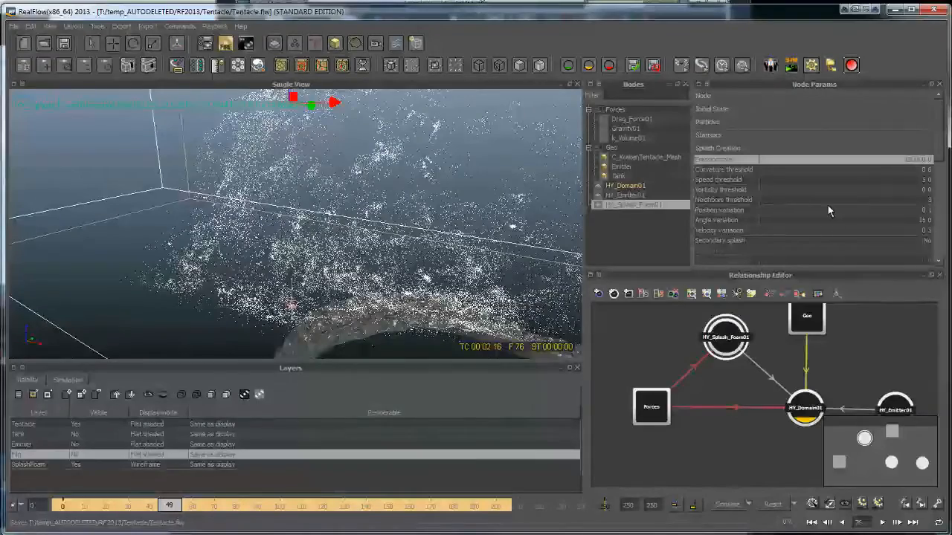
{"action": "left_click_drag", "start_coordinate": [417, 231], "coordinate": [372, 227], "text": "alt"}
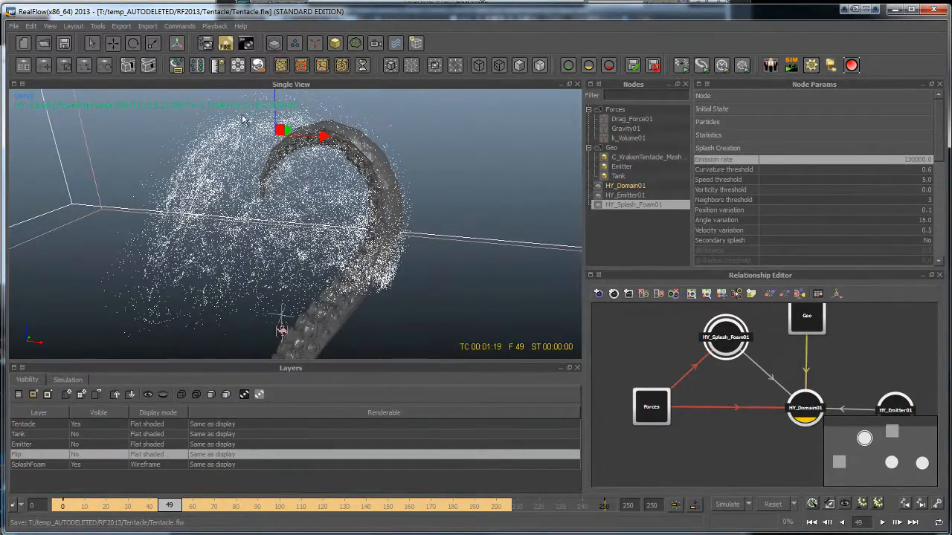
{"action": "left_click_drag", "start_coordinate": [382, 282], "coordinate": [439, 369], "text": "alt"}
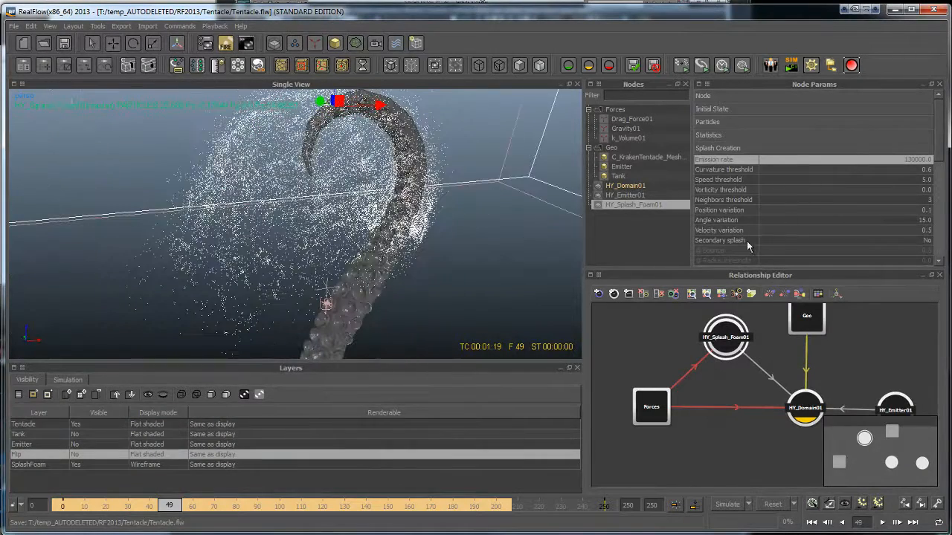
Set the splash Velocity variation of HY_Splash_Foam01 to 0.35 and its Curvature threshold to 0.5
{"action": "left_click", "coordinate": [883, 231]}
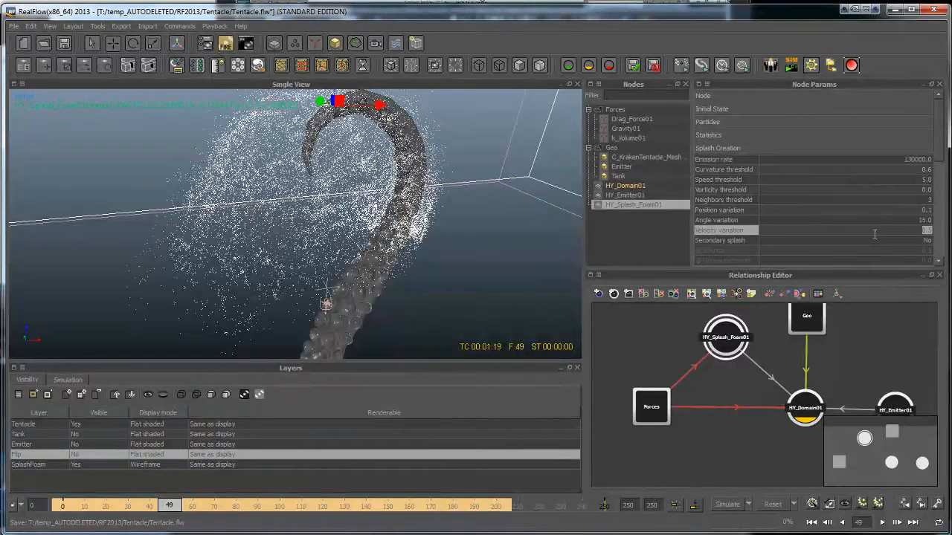
{"action": "type", "text": ".354"}
{"action": "key", "text": "Return"}
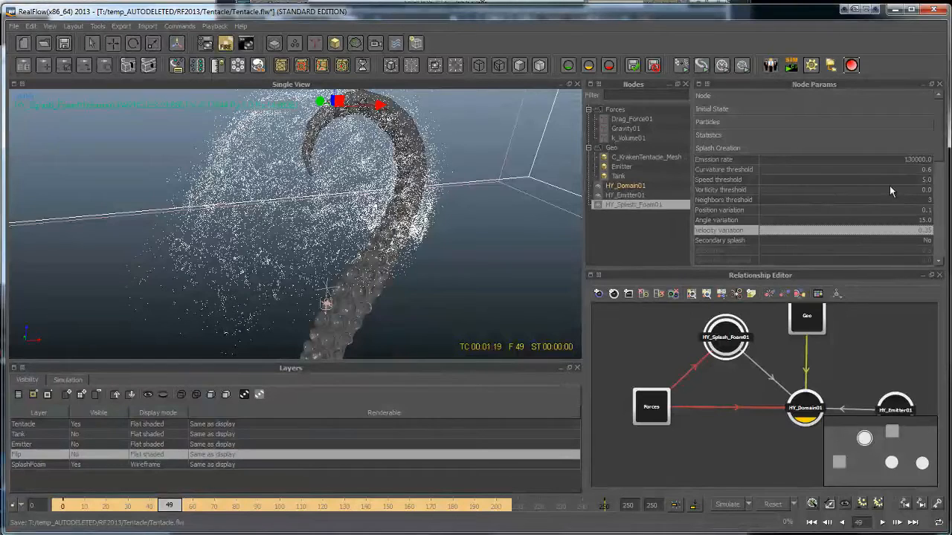
{"action": "left_click", "coordinate": [872, 169]}
{"action": "type", "text": ".5"}
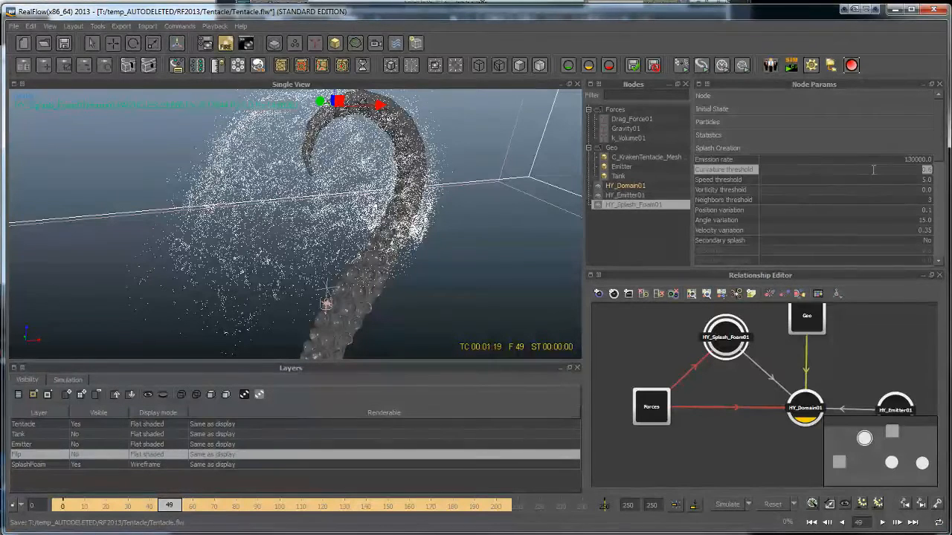
{"action": "key", "text": "Return"}
Set the splash Speed threshold of HY_Splash_Foam01 to 4 and its Position variation to 0.12
{"action": "left_click", "coordinate": [860, 181]}
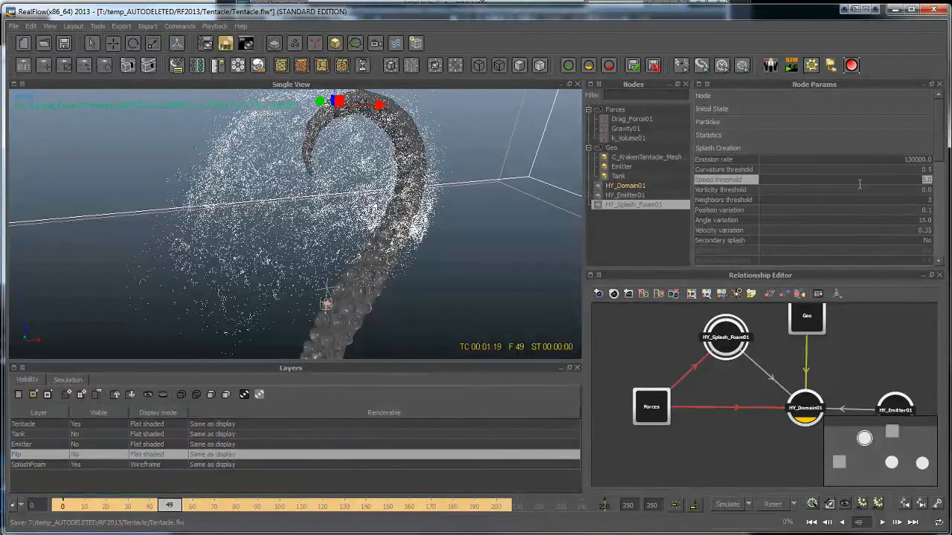
{"action": "type", "text": "4"}
{"action": "key", "text": "Return"}
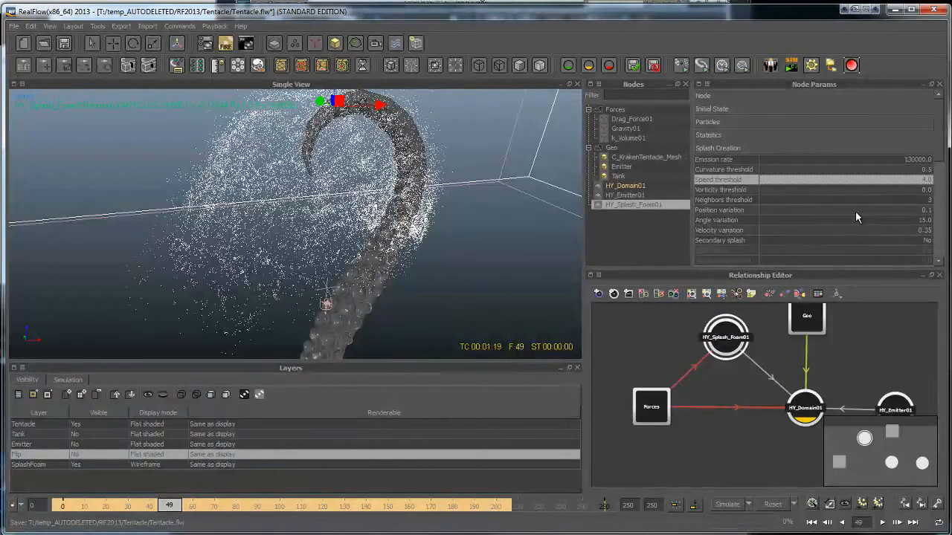
{"action": "left_click", "coordinate": [855, 210]}
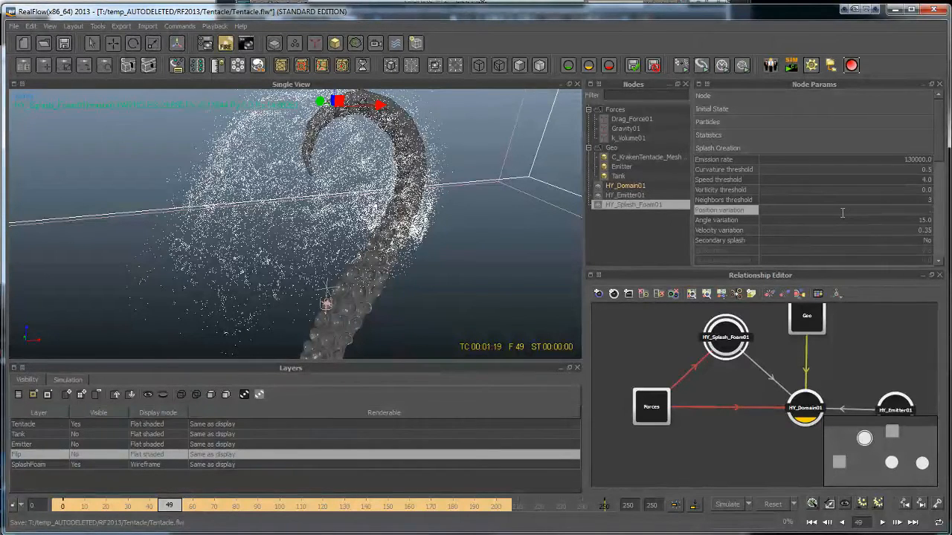
{"action": "type", "text": ".12"}
{"action": "key", "text": "Return"}
Try a foam creation Radius threshold of 0.1 for HY_Splash_Foam01 and look around the splash
{"action": "scroll", "coordinate": [843, 212], "scroll_direction": "down", "scroll_amount": 3}
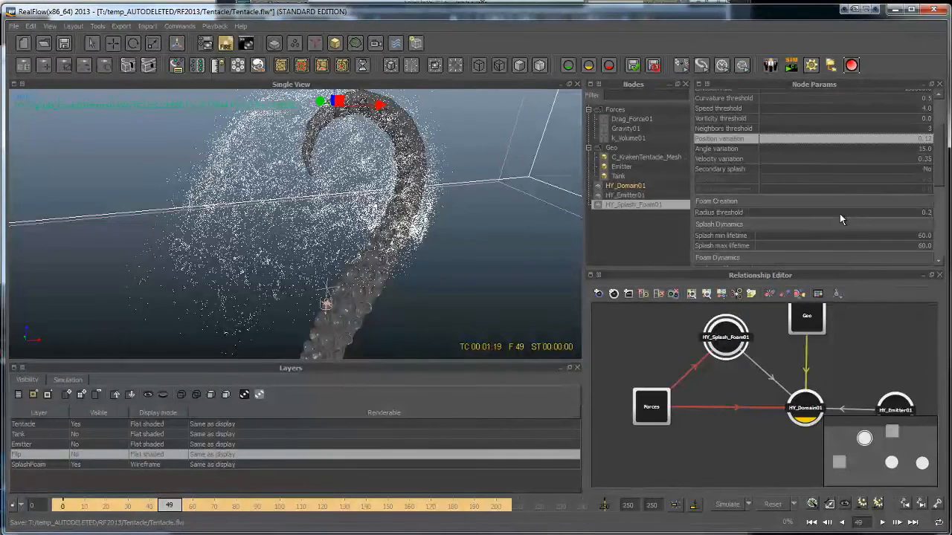
{"action": "left_click", "coordinate": [840, 213]}
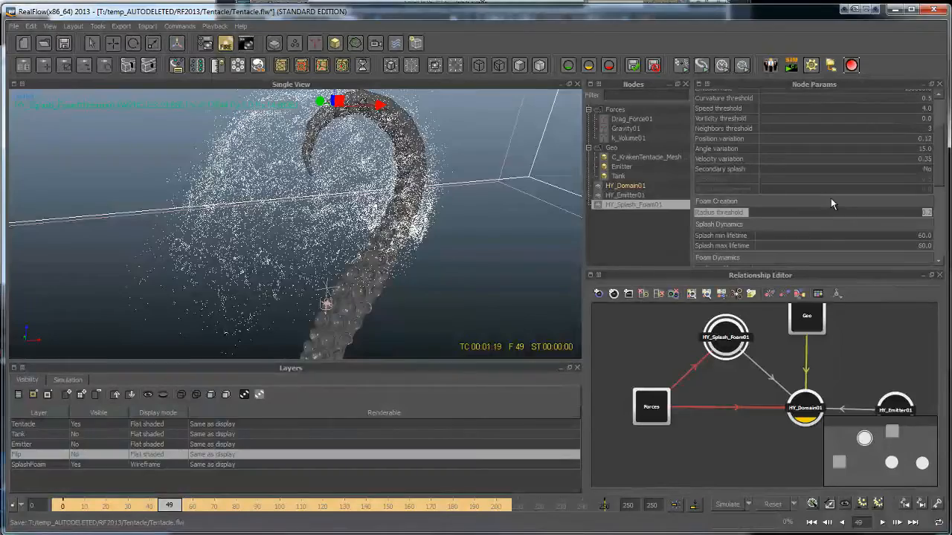
{"action": "type", "text": ".1"}
{"action": "key", "text": "Return"}
{"action": "left_click_drag", "start_coordinate": [397, 265], "coordinate": [781, 228], "text": "alt"}
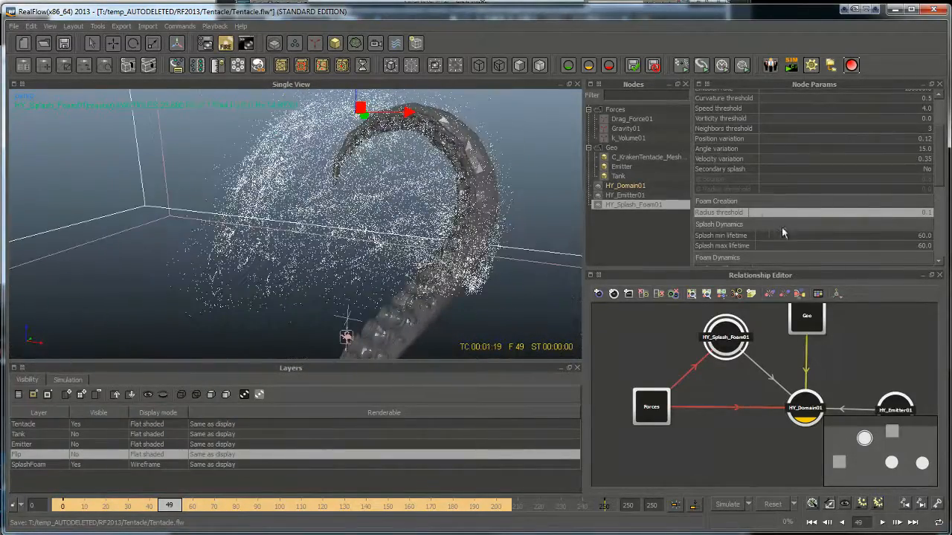
Set the foam creation Radius threshold of HY_Splash_Foam01 to 0
{"action": "double_click", "coordinate": [895, 215]}
{"action": "type", "text": "0"}
{"action": "key", "text": "Return"}
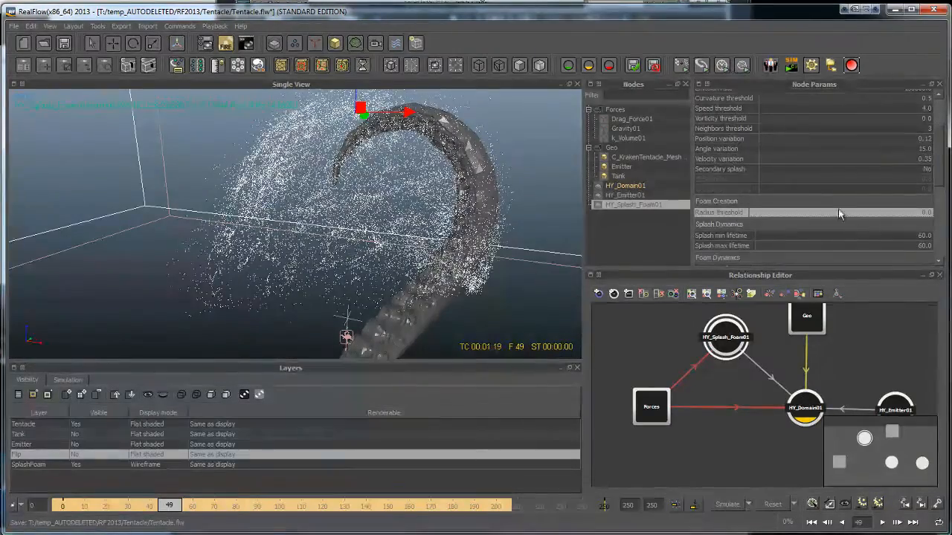
{"action": "left_click_drag", "start_coordinate": [249, 255], "coordinate": [492, 307], "text": "alt"}
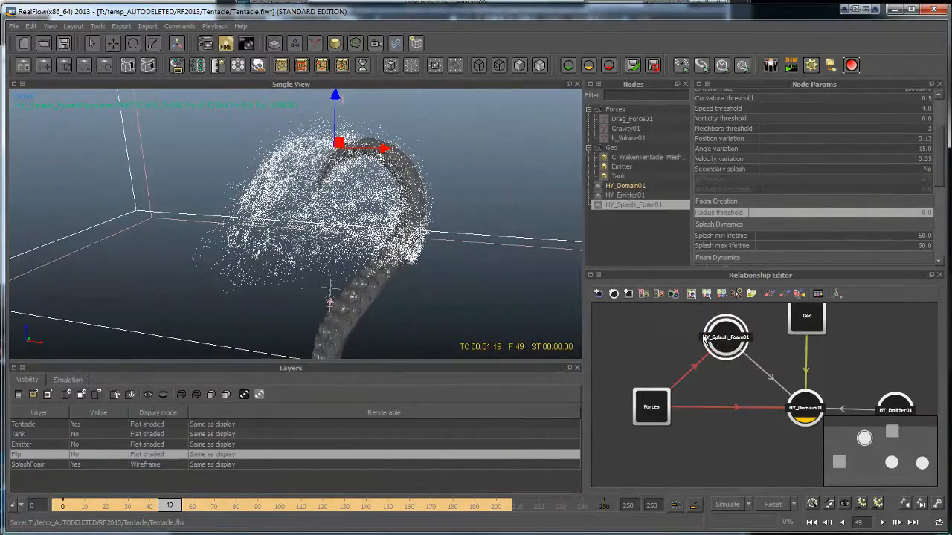
Rearrange the HY_Splash_Foam01, Forces and HY_Domain01 nodes in the relationship graph and reselect HY_Splash_Foam01
{"action": "left_click_drag", "start_coordinate": [716, 338], "coordinate": [714, 360]}
{"action": "left_click_drag", "start_coordinate": [665, 417], "coordinate": [644, 411]}
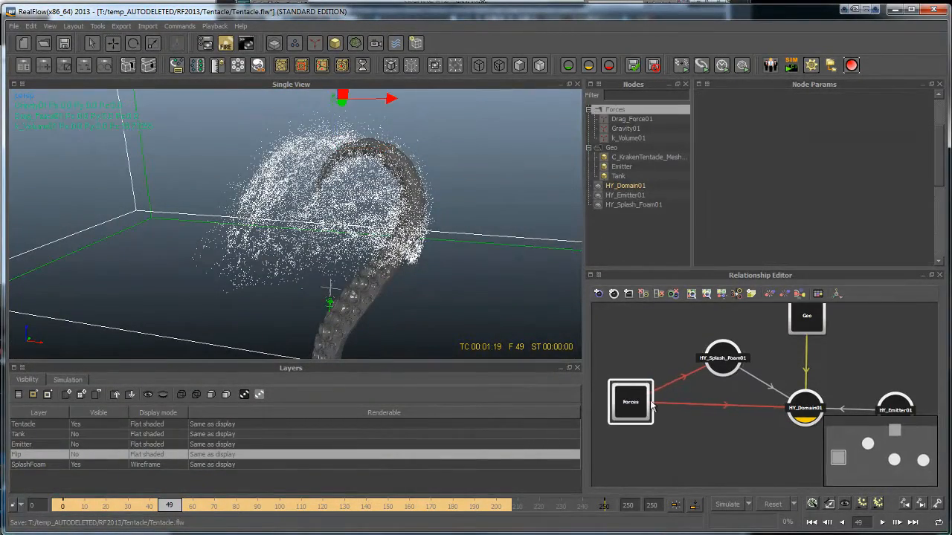
{"action": "left_click_drag", "start_coordinate": [799, 414], "coordinate": [800, 406]}
{"action": "left_click", "coordinate": [722, 369]}
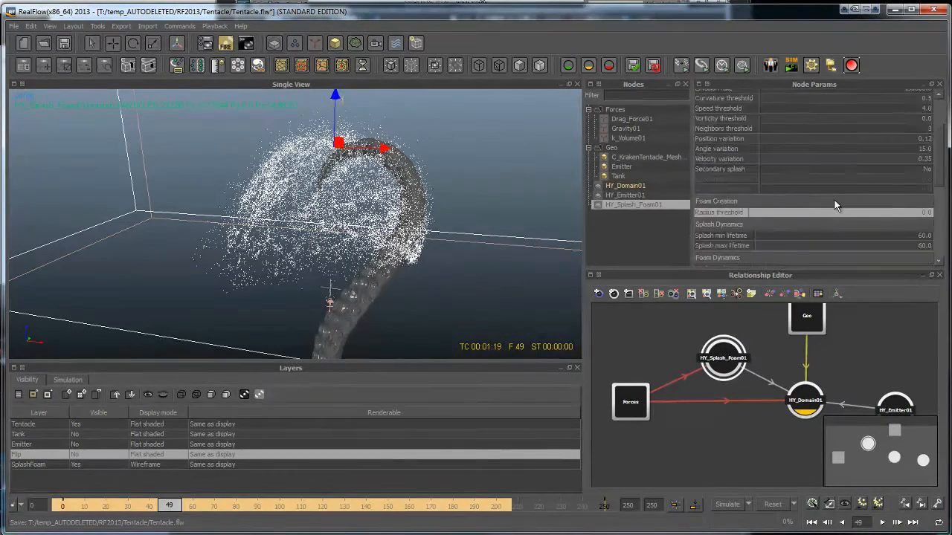
Review the foam dynamics and splash creation parameters of HY_Splash_Foam01 while examining the frame 49 splash from different angles
{"action": "scroll", "coordinate": [834, 201], "scroll_direction": "down", "scroll_amount": 3}
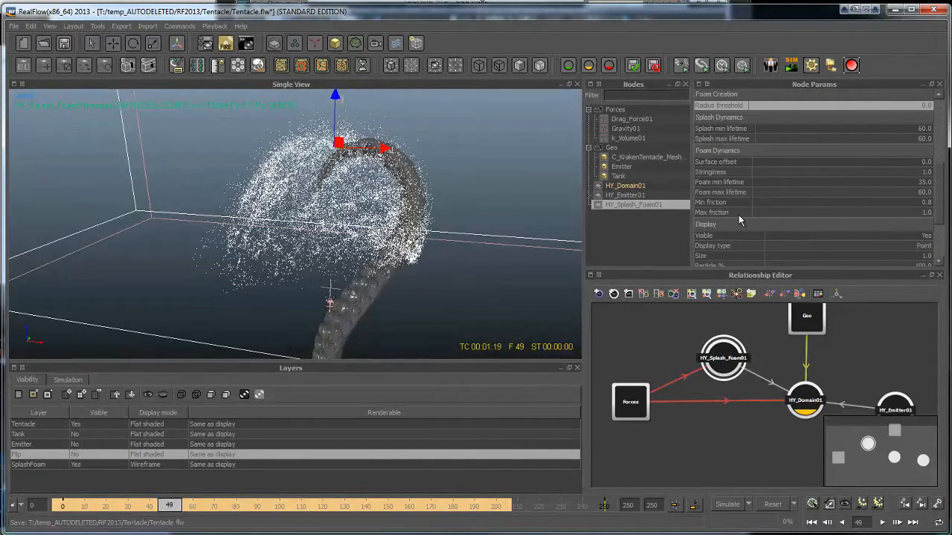
{"action": "left_click_drag", "start_coordinate": [327, 248], "coordinate": [347, 241], "text": "alt"}
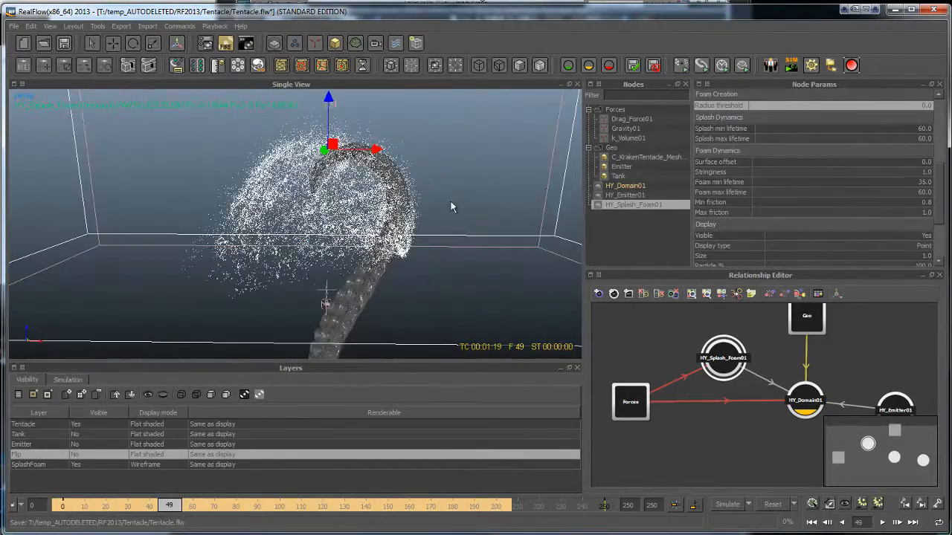
{"action": "left_click_drag", "start_coordinate": [452, 204], "coordinate": [428, 218], "text": "alt"}
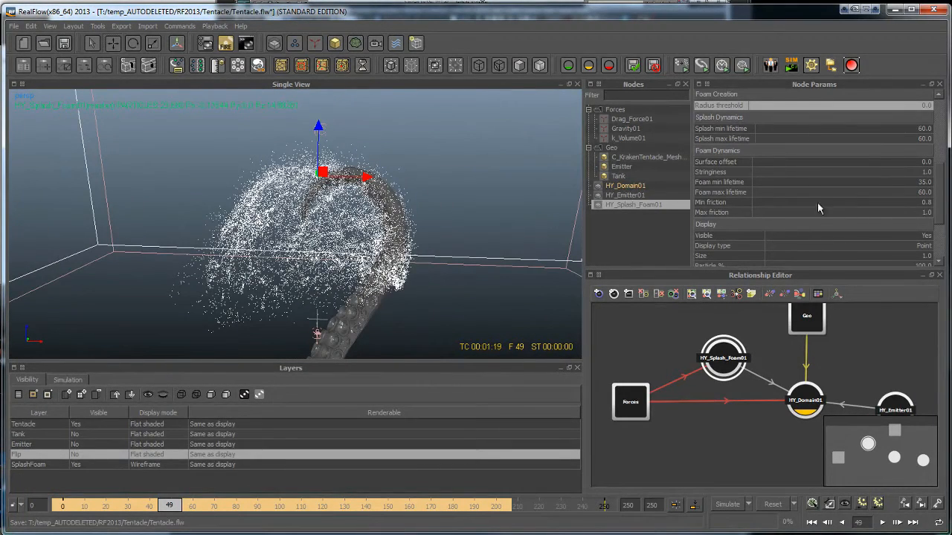
{"action": "scroll", "coordinate": [745, 197], "scroll_direction": "down", "scroll_amount": 2}
{"action": "scroll", "coordinate": [781, 255], "scroll_direction": "up", "scroll_amount": 5}
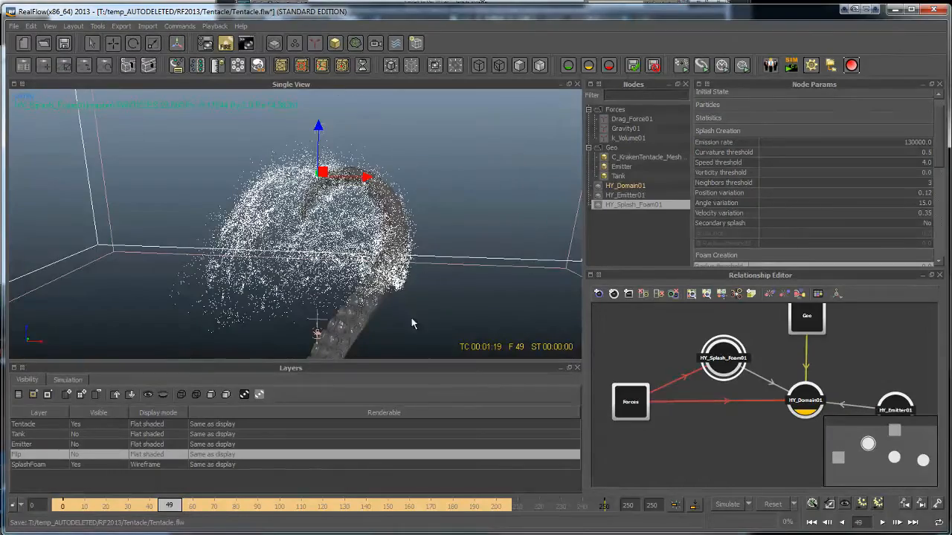
{"action": "left_click_drag", "start_coordinate": [491, 259], "coordinate": [464, 200], "text": "alt"}
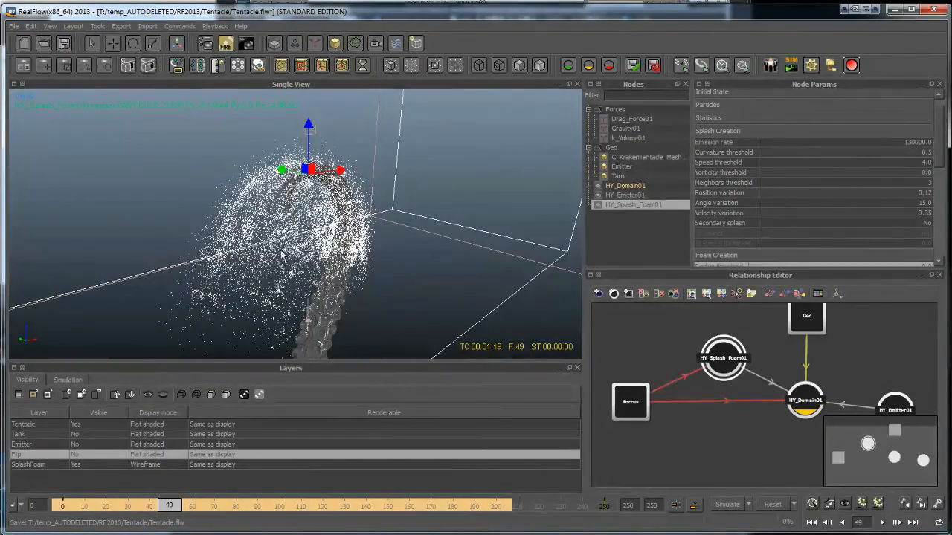
{"action": "left_click_drag", "start_coordinate": [283, 255], "coordinate": [344, 154], "text": "alt"}
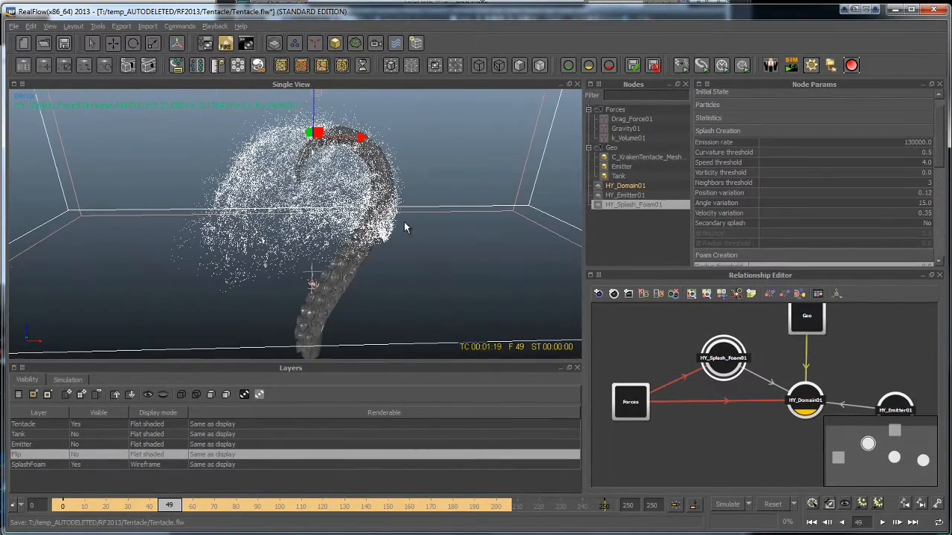
{"action": "left_click_drag", "start_coordinate": [405, 227], "coordinate": [332, 208], "text": "alt"}
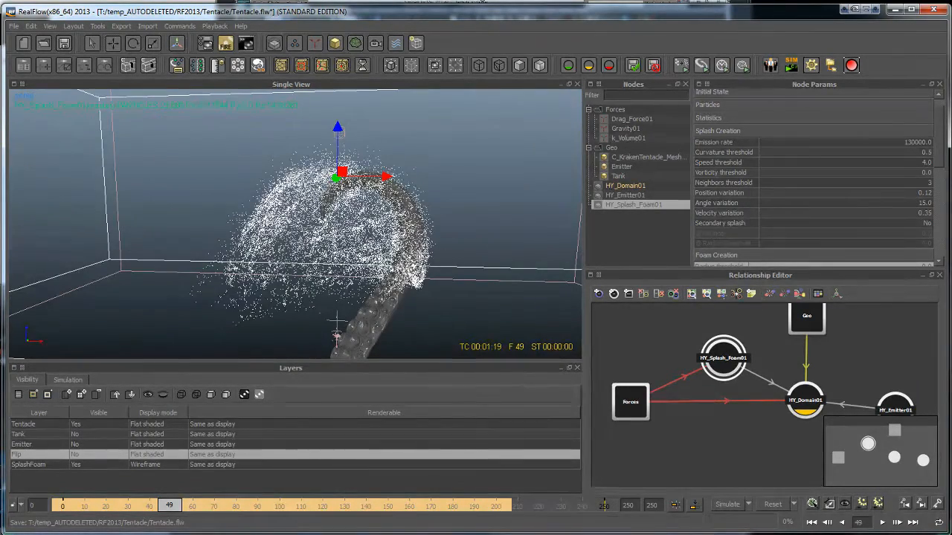
Reset the launched simulation to frame 0, discarding its cached frames, and adjust the simulation options
{"action": "left_click", "coordinate": [728, 505]}
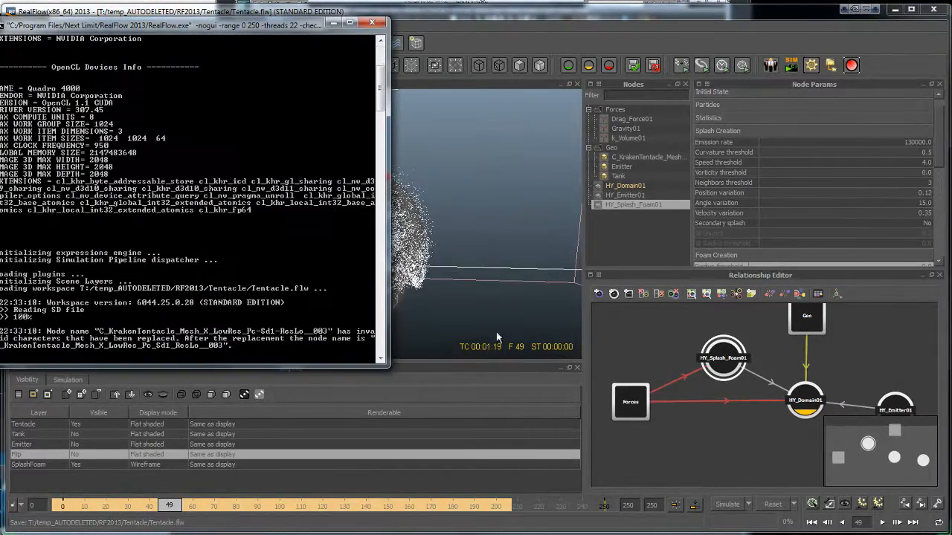
{"action": "left_click", "coordinate": [772, 505]}
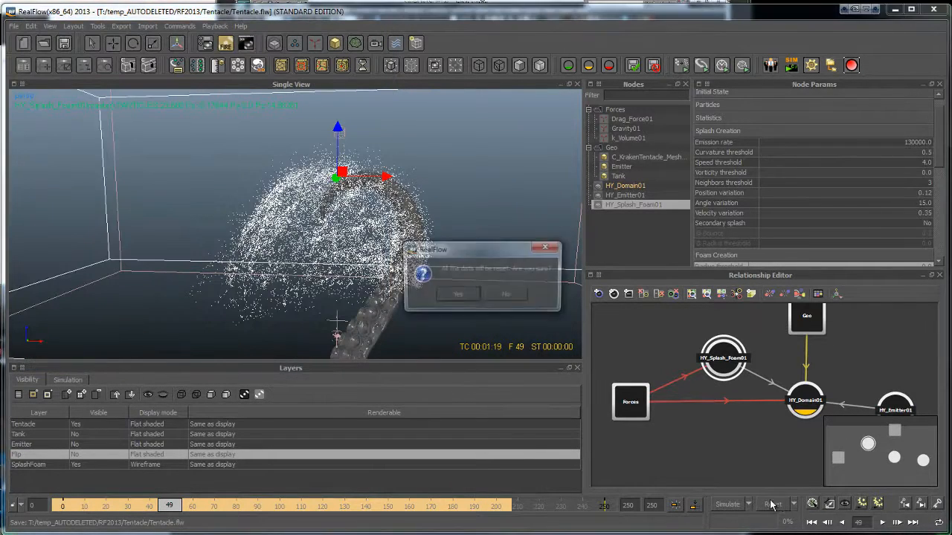
{"action": "left_click", "coordinate": [749, 505]}
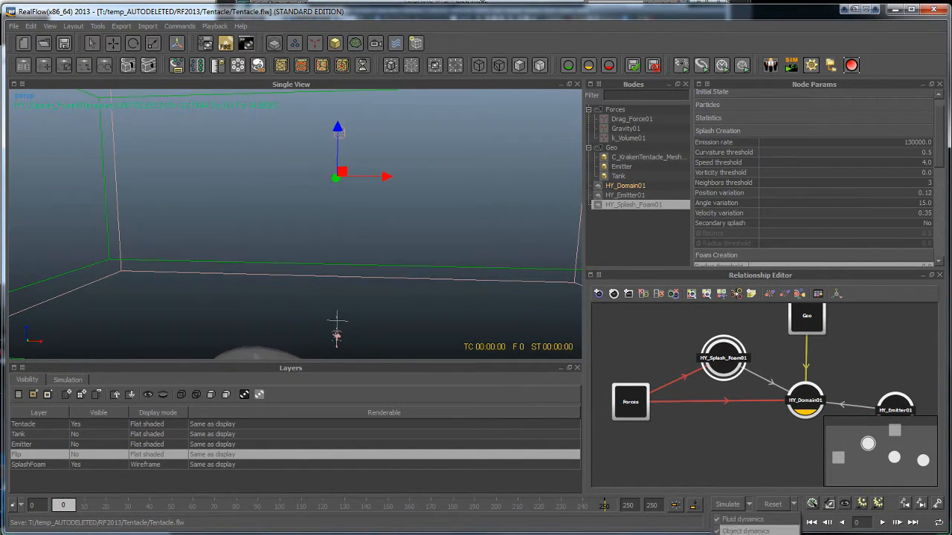
{"action": "left_click", "coordinate": [748, 534]}
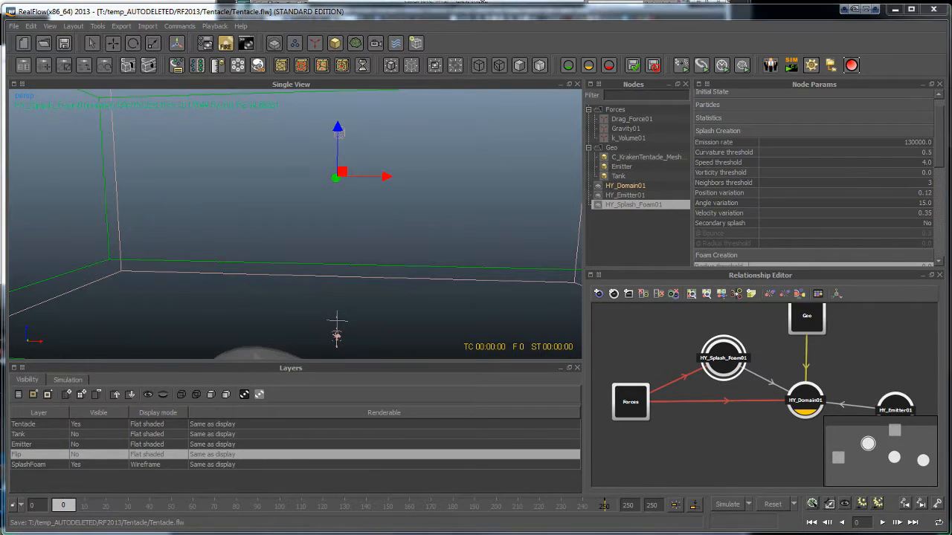
Launch the command-line simulation over the scene's 0 to 250 frame range with 22 threads
{"action": "left_click_drag", "start_coordinate": [686, 405], "coordinate": [599, 300]}
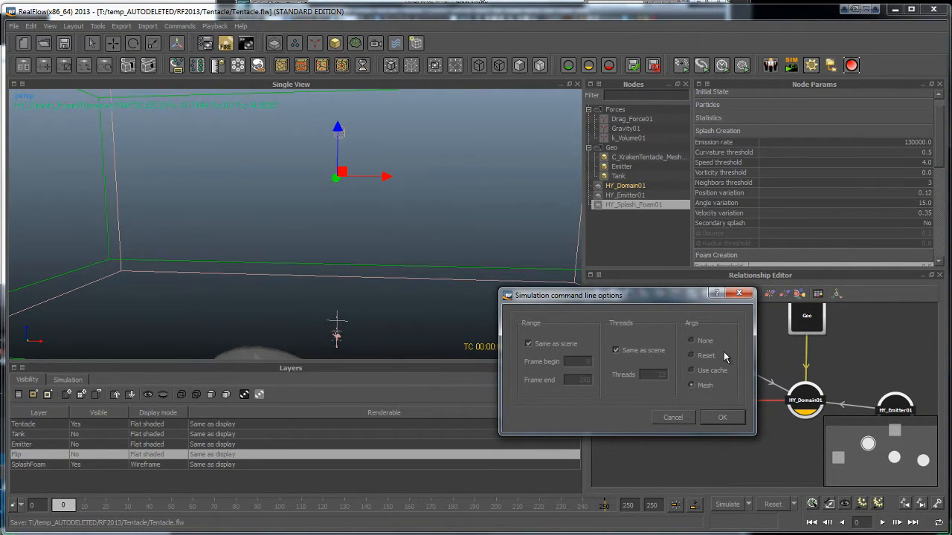
{"action": "left_click", "coordinate": [646, 353]}
{"action": "left_click", "coordinate": [719, 418]}
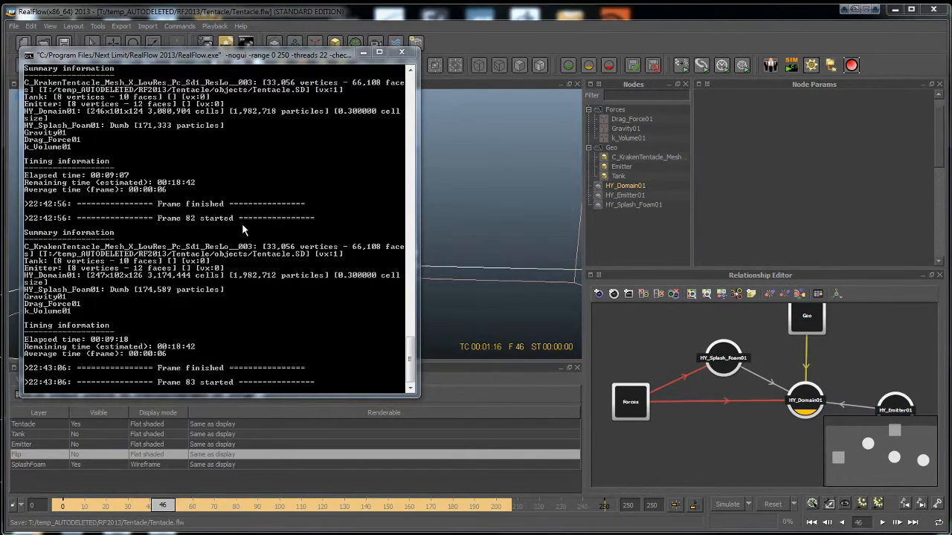
Put the simulation console out of the way and go to frame 79 of the simulated splash
{"action": "left_click", "coordinate": [412, 54]}
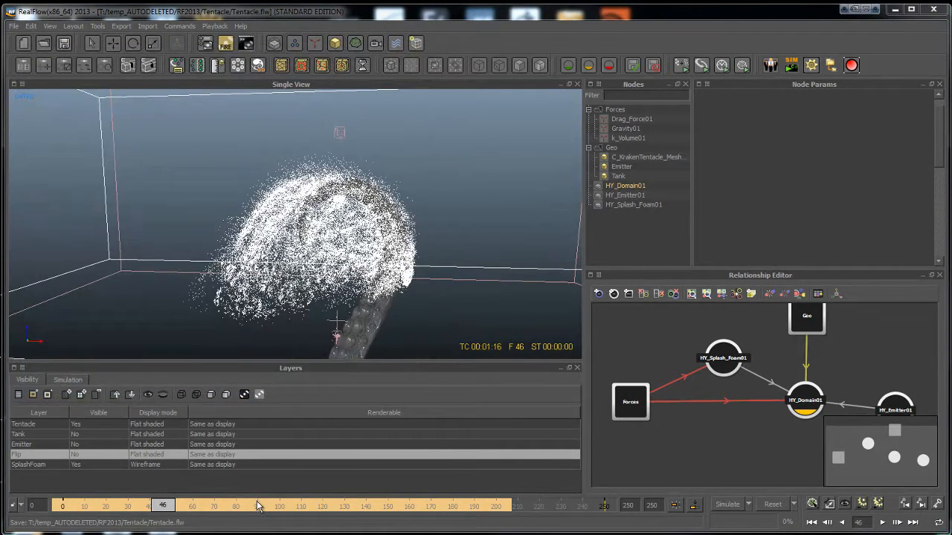
{"action": "left_click", "coordinate": [244, 507]}
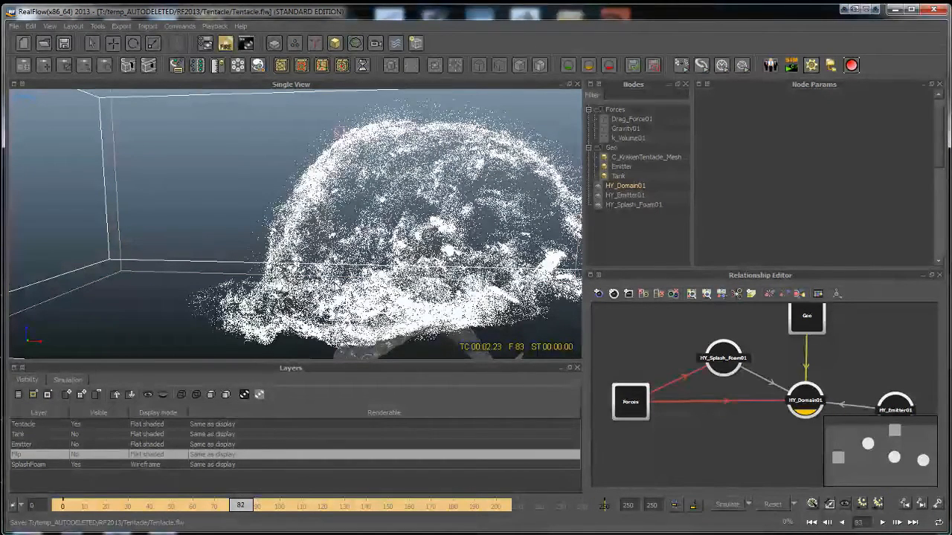
{"action": "key", "text": "Left"}
{"action": "key", "text": "Left"}
{"action": "key", "text": "Left"}
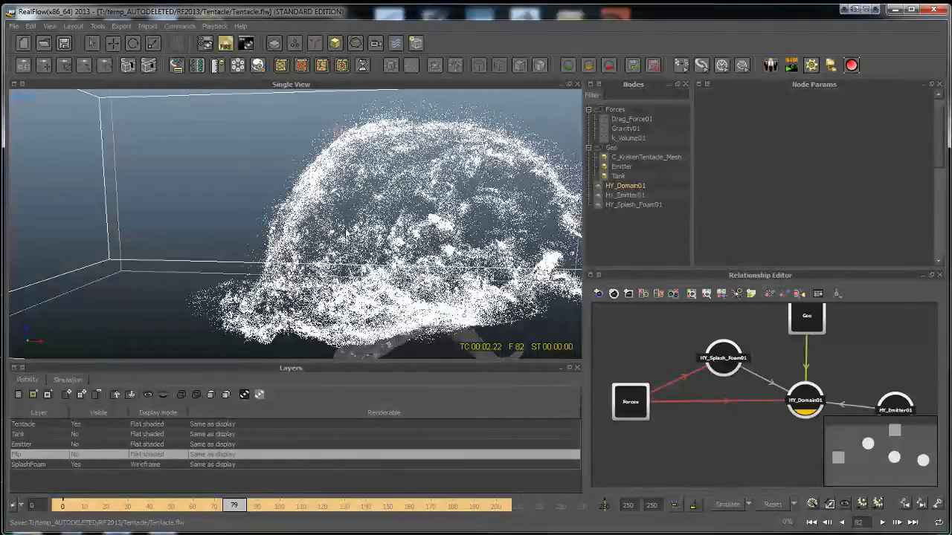
Examine the frame 79 splash particles around the tentacle close up and from different angles
{"action": "left_click_drag", "start_coordinate": [343, 238], "coordinate": [327, 297], "text": "alt"}
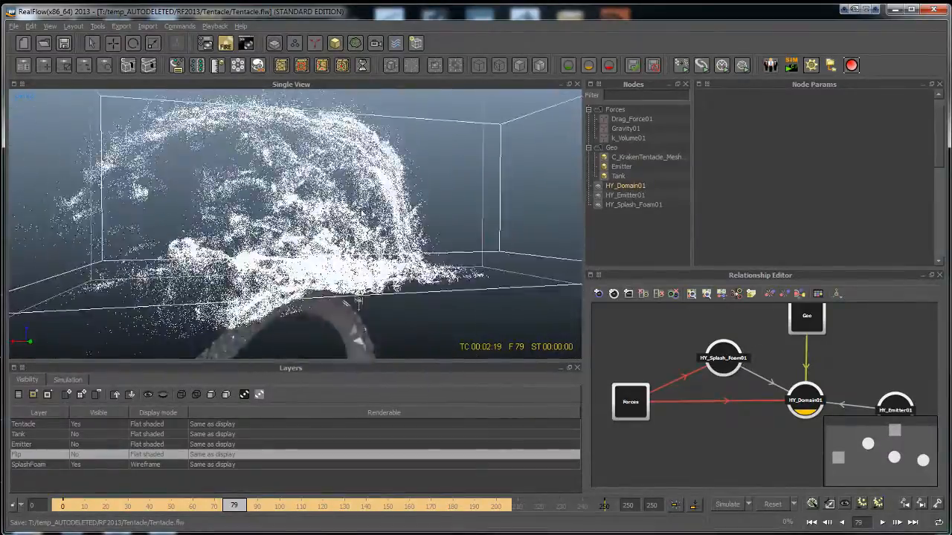
{"action": "right_click_drag", "start_coordinate": [327, 298], "coordinate": [342, 261], "text": "alt"}
{"action": "left_click_drag", "start_coordinate": [342, 260], "coordinate": [362, 296], "text": "alt"}
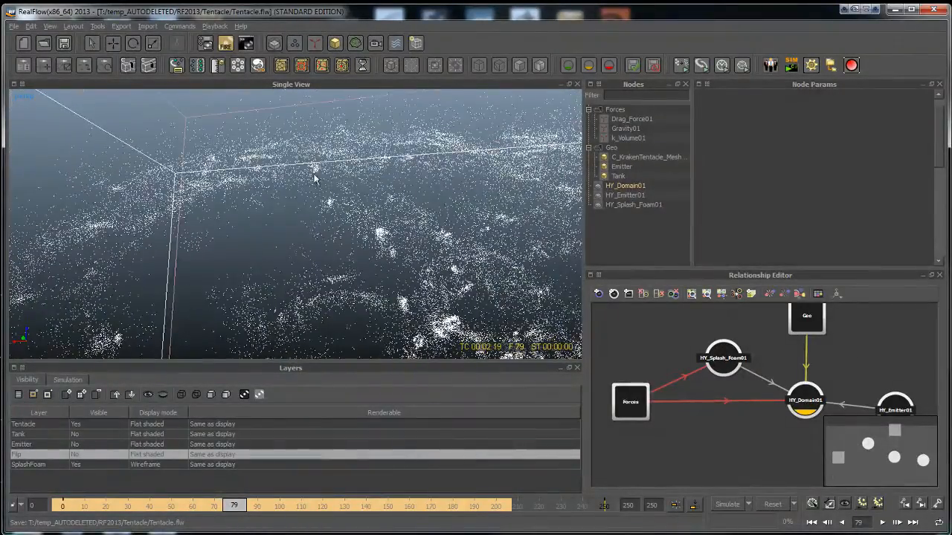
{"action": "right_click_drag", "start_coordinate": [315, 207], "coordinate": [326, 312], "text": "alt"}
{"action": "left_click_drag", "start_coordinate": [318, 247], "coordinate": [327, 226], "text": "alt"}
{"action": "left_click_drag", "start_coordinate": [243, 225], "coordinate": [313, 223], "text": "alt"}
{"action": "right_click_drag", "start_coordinate": [312, 223], "coordinate": [342, 216], "text": "alt"}
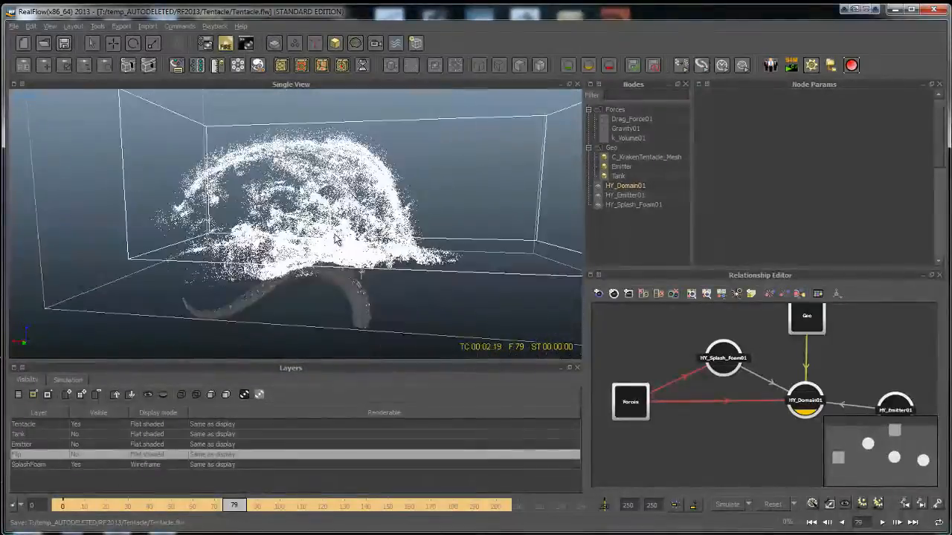
{"action": "left_click_drag", "start_coordinate": [342, 216], "coordinate": [319, 291], "text": "alt"}
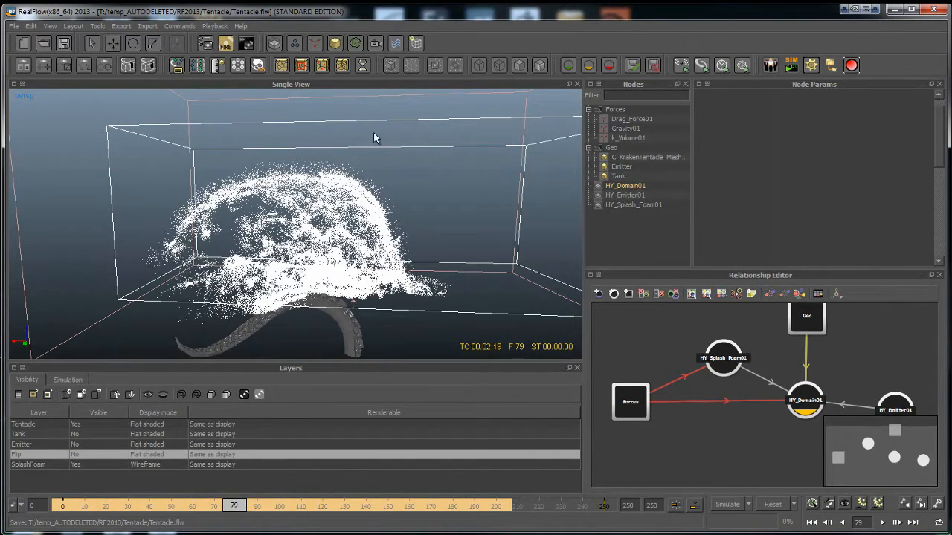
{"action": "left_click_drag", "start_coordinate": [350, 165], "coordinate": [300, 84], "text": "alt"}
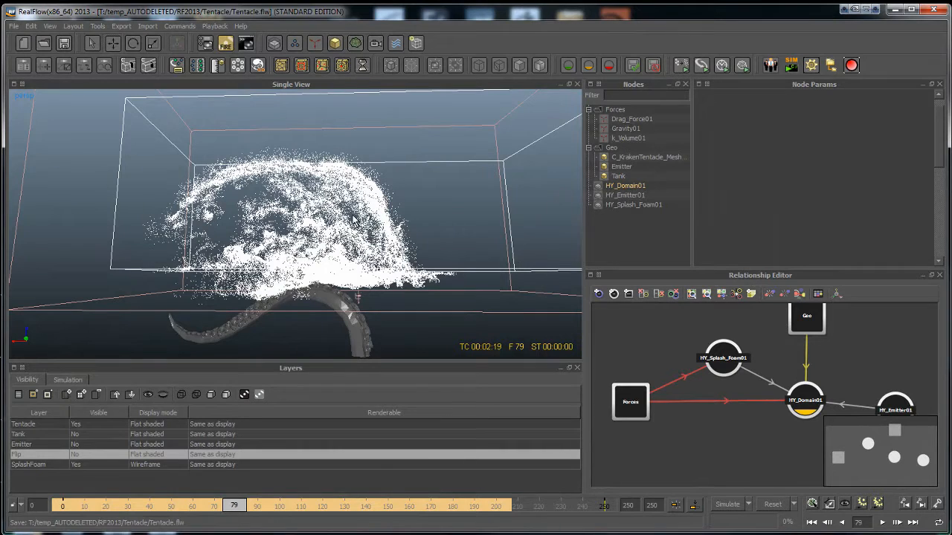
{"action": "left_click_drag", "start_coordinate": [376, 225], "coordinate": [379, 208], "text": "alt"}
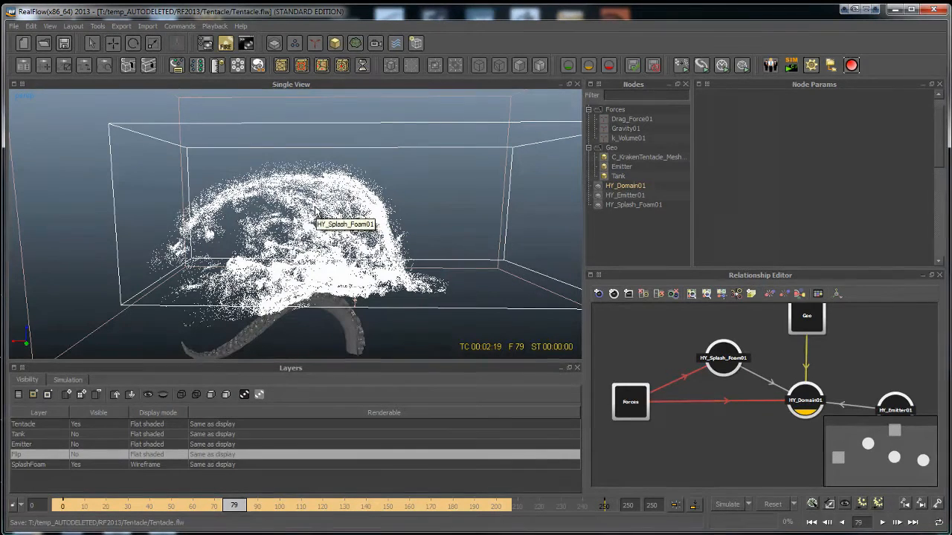
Select HY_Splash_Foam01 and open Export Central, moving the dialog clear of the view
{"action": "left_click", "coordinate": [311, 145]}
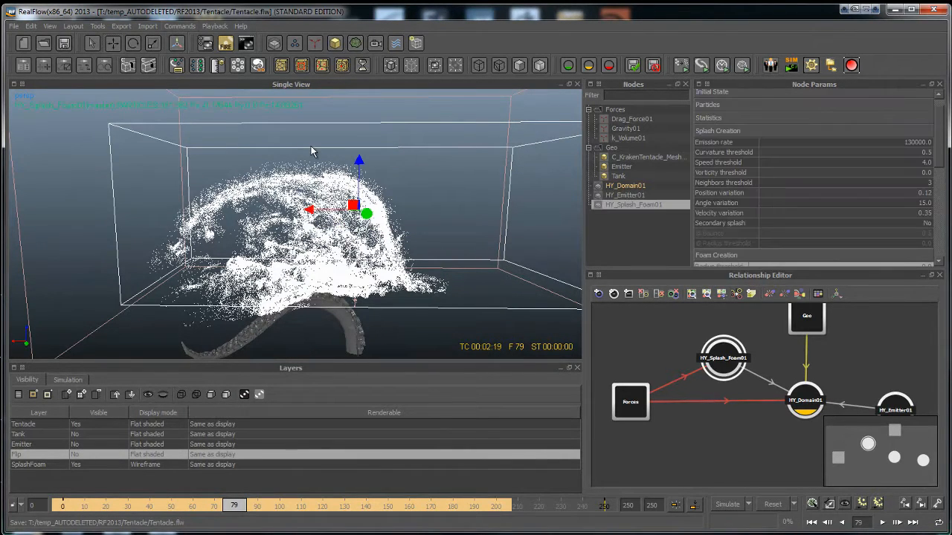
{"action": "key", "text": "F12"}
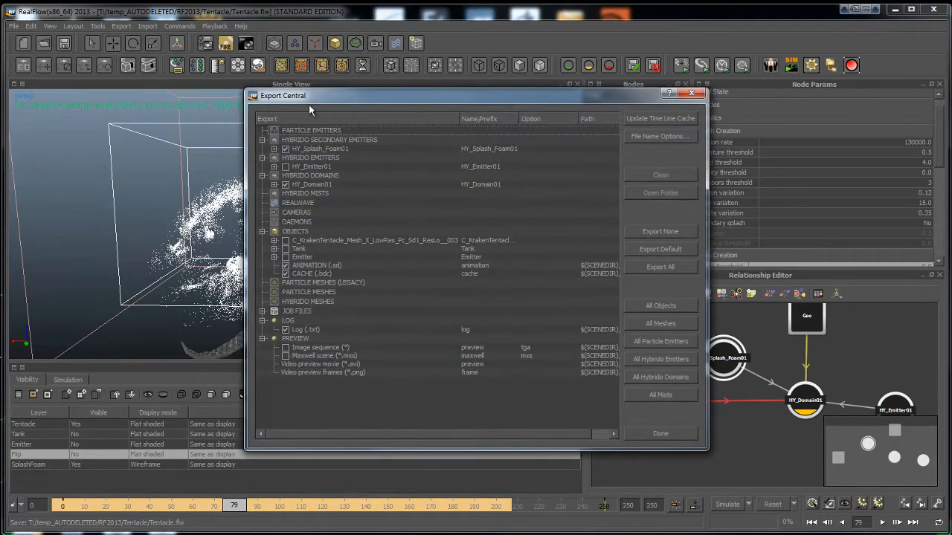
{"action": "left_click_drag", "start_coordinate": [313, 98], "coordinate": [236, 90]}
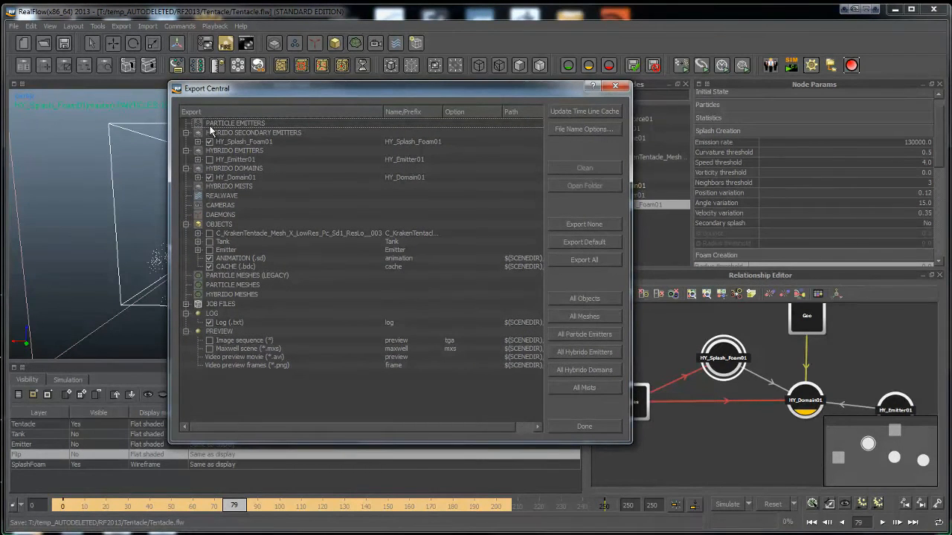
Review the export formats of HY_Domain01, including the OpenVDB, Alembic, .bin and .rpc particle caches
{"action": "left_click", "coordinate": [198, 178]}
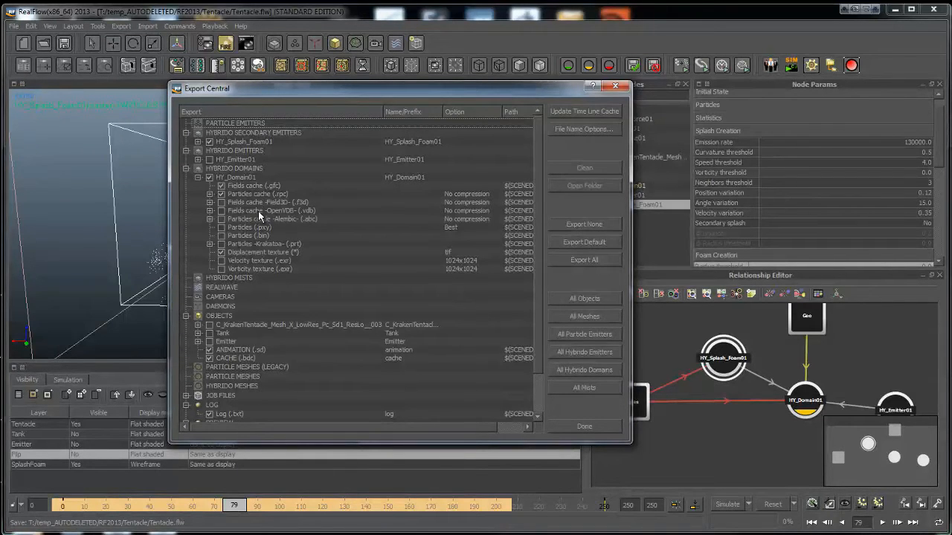
{"action": "left_click", "coordinate": [343, 210]}
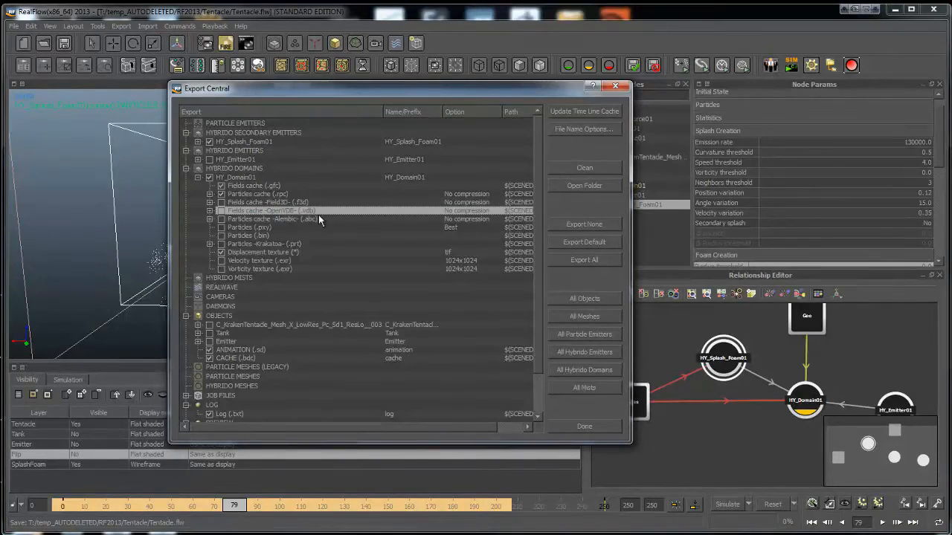
{"action": "left_click", "coordinate": [333, 219]}
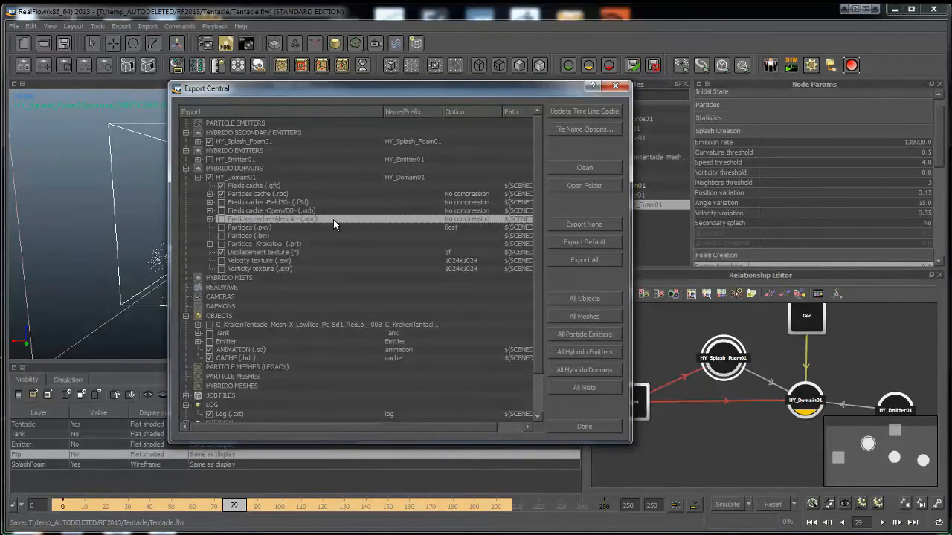
{"action": "left_click", "coordinate": [272, 235]}
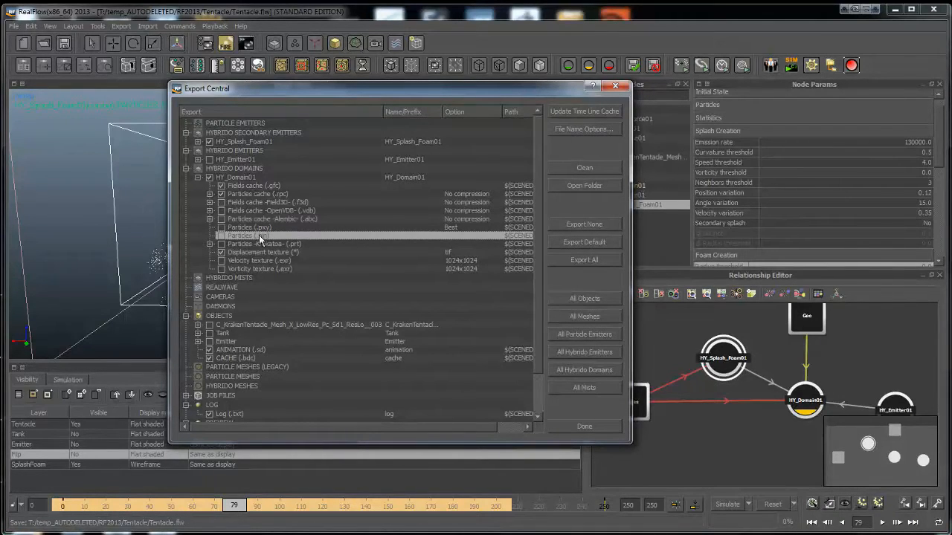
{"action": "left_click", "coordinate": [251, 191]}
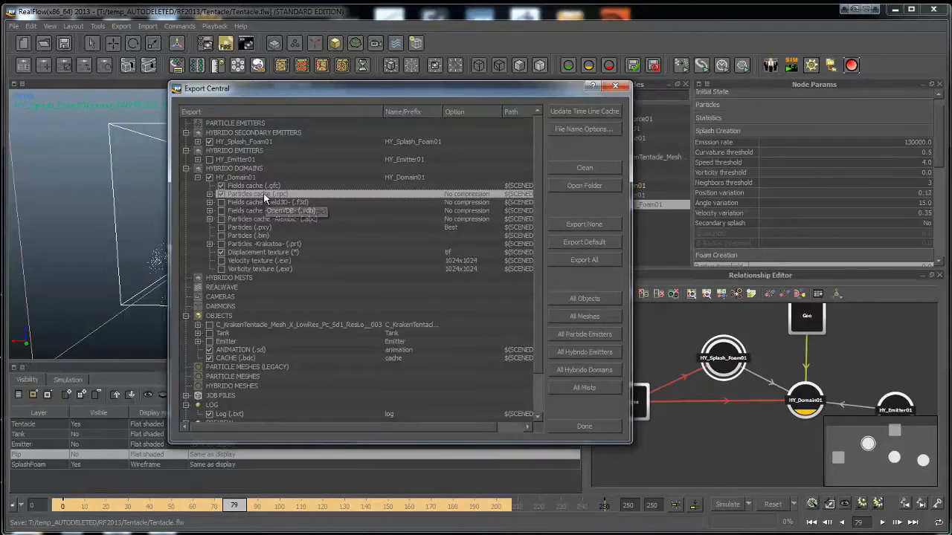
{"action": "left_click", "coordinate": [210, 194]}
{"action": "left_click", "coordinate": [210, 194]}
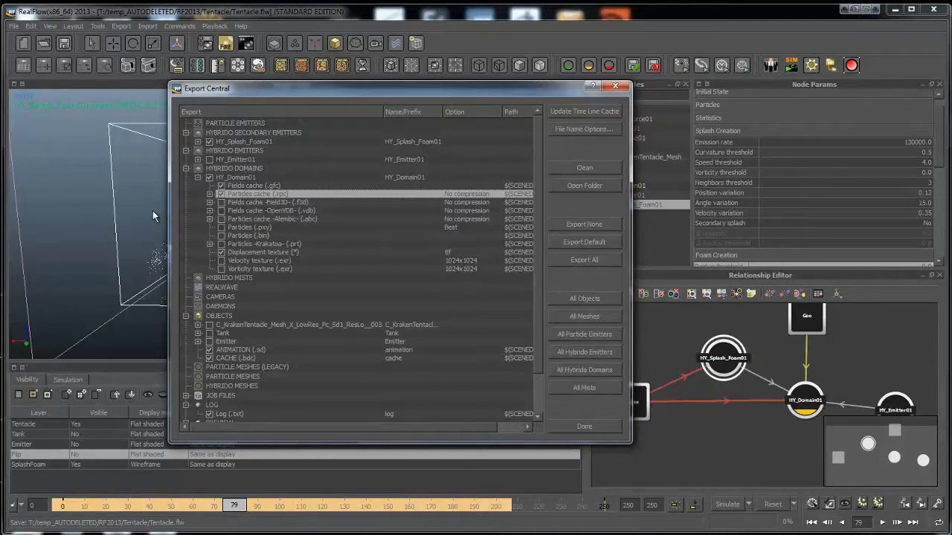
Collapse the Hybrido domains, list the export formats of HY_Splash_Foam01 and widen Export Central to show the full output paths
{"action": "left_click", "coordinate": [186, 169]}
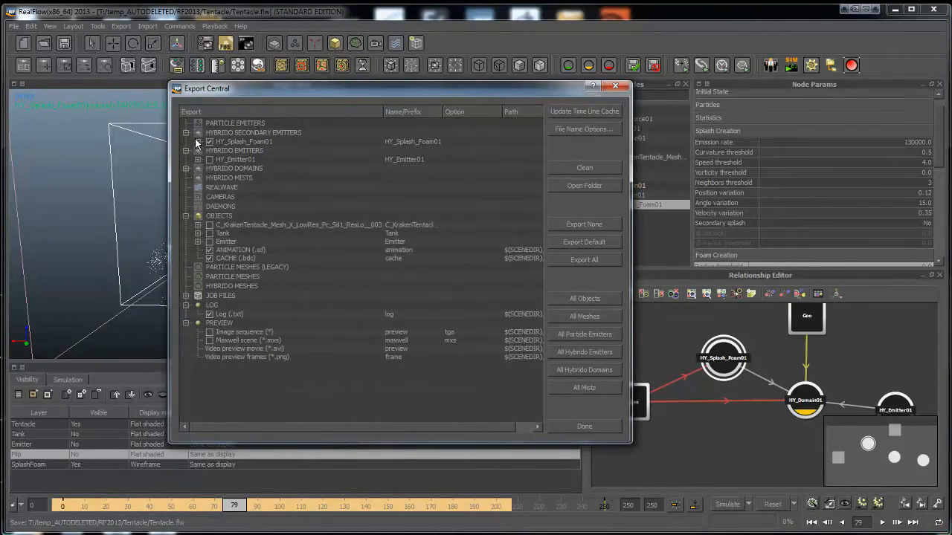
{"action": "left_click", "coordinate": [198, 141]}
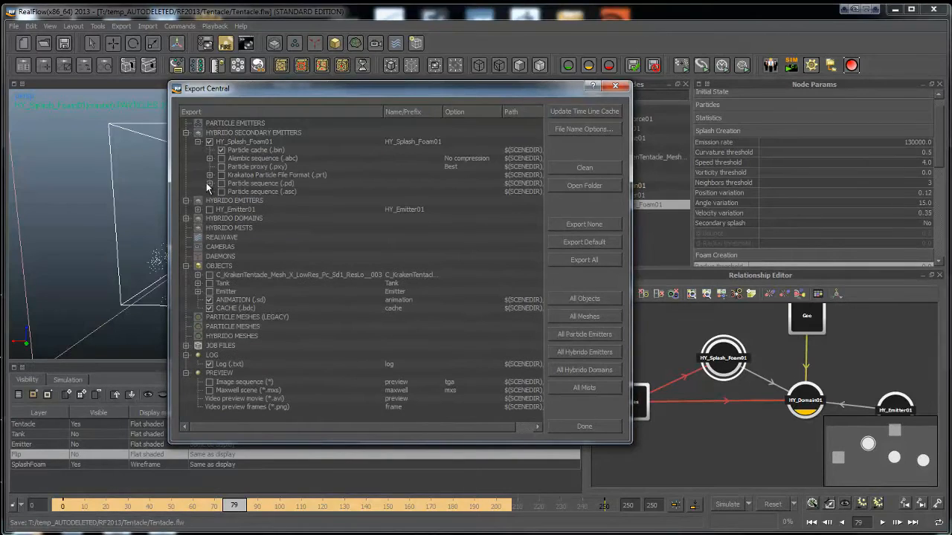
{"action": "left_click", "coordinate": [235, 150]}
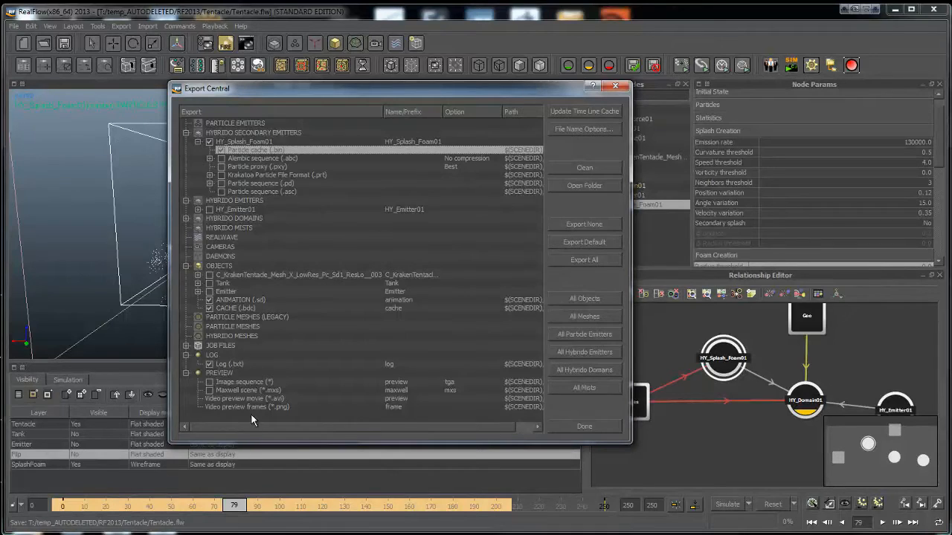
{"action": "left_click_drag", "start_coordinate": [236, 427], "coordinate": [255, 426]}
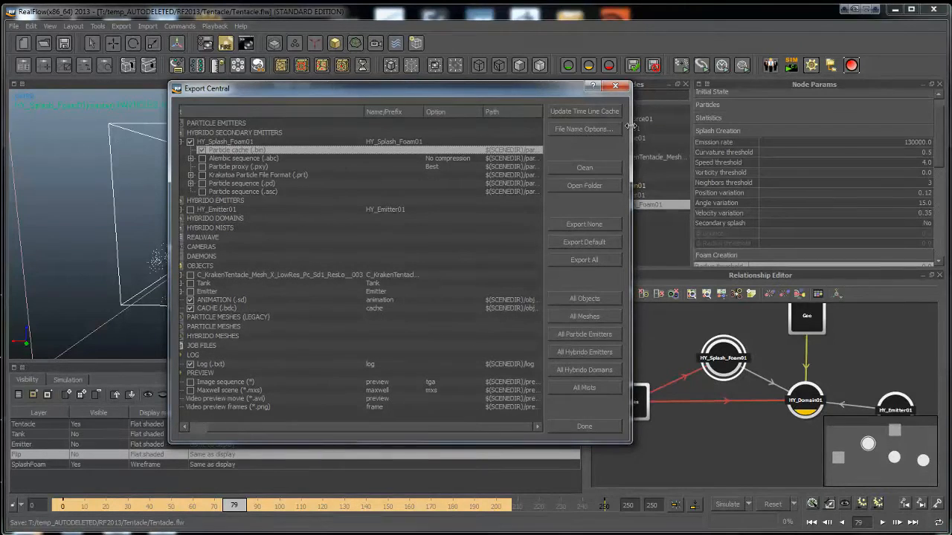
{"action": "left_click_drag", "start_coordinate": [630, 127], "coordinate": [861, 204]}
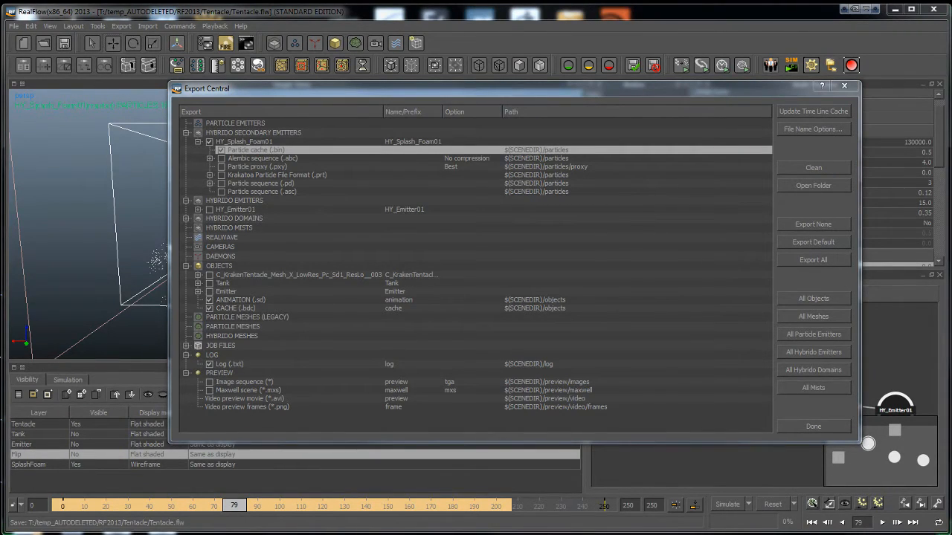
Inspect the HY_Splash_Foam01 cache files in the Tentacle project's particles folder, checking their sizes and modification dates
{"action": "left_click_drag", "start_coordinate": [951, 97], "coordinate": [444, 100]}
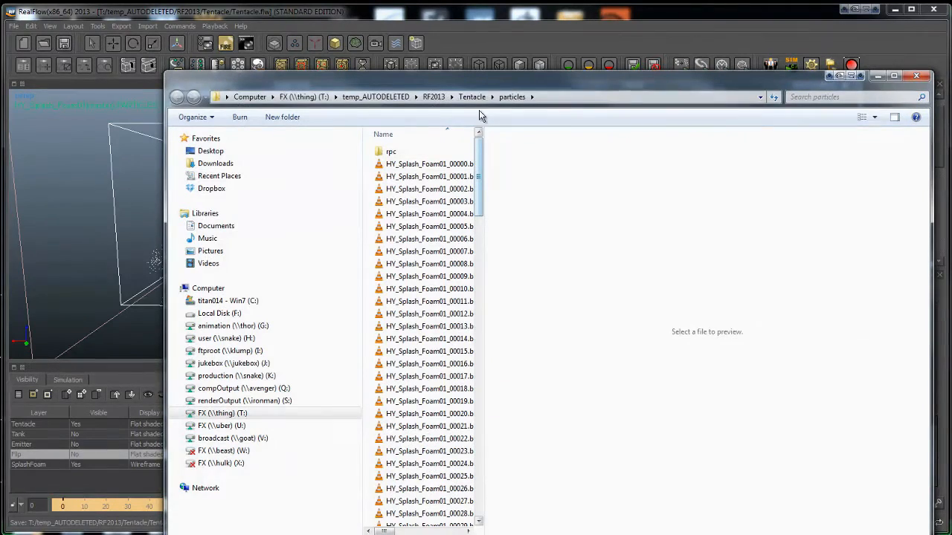
{"action": "left_click_drag", "start_coordinate": [490, 79], "coordinate": [407, 64]}
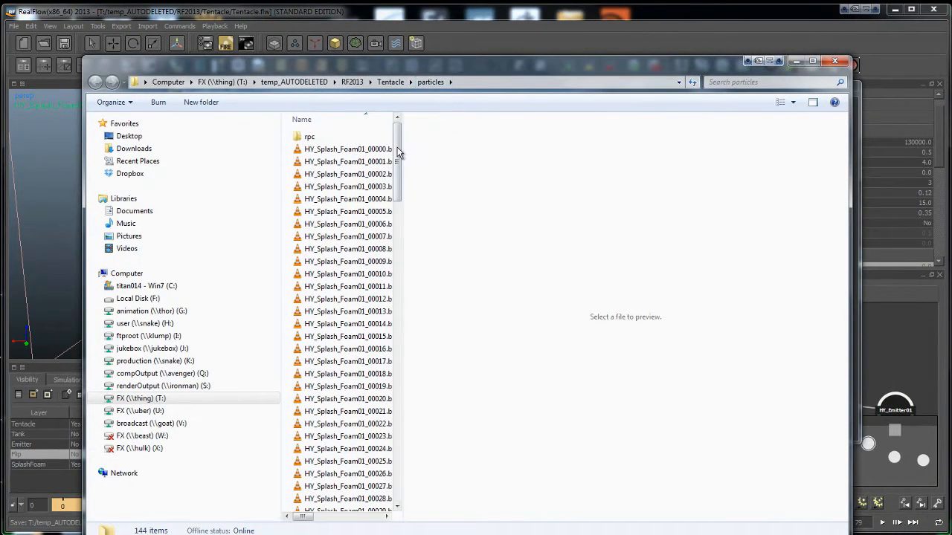
{"action": "left_click_drag", "start_coordinate": [397, 152], "coordinate": [397, 423]}
{"action": "left_click_drag", "start_coordinate": [301, 517], "coordinate": [353, 522]}
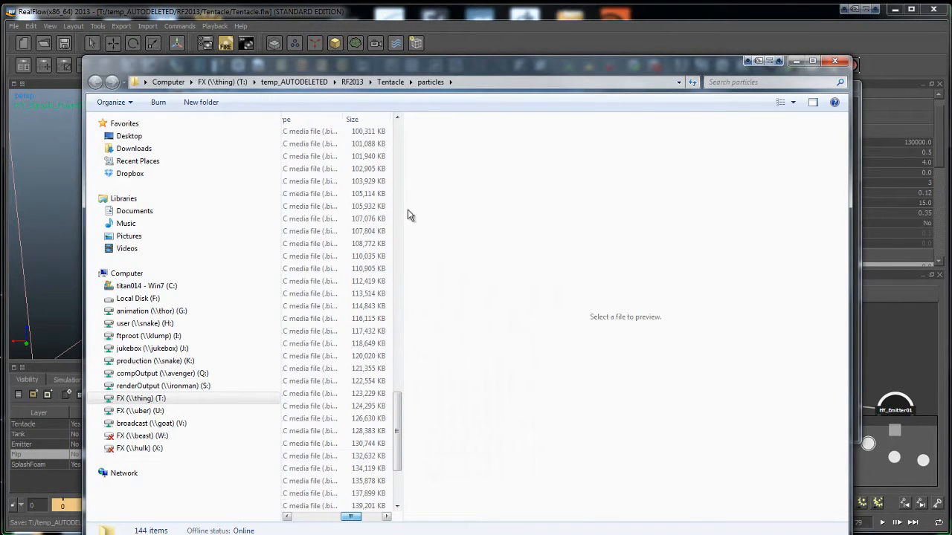
{"action": "left_click_drag", "start_coordinate": [395, 436], "coordinate": [342, 534]}
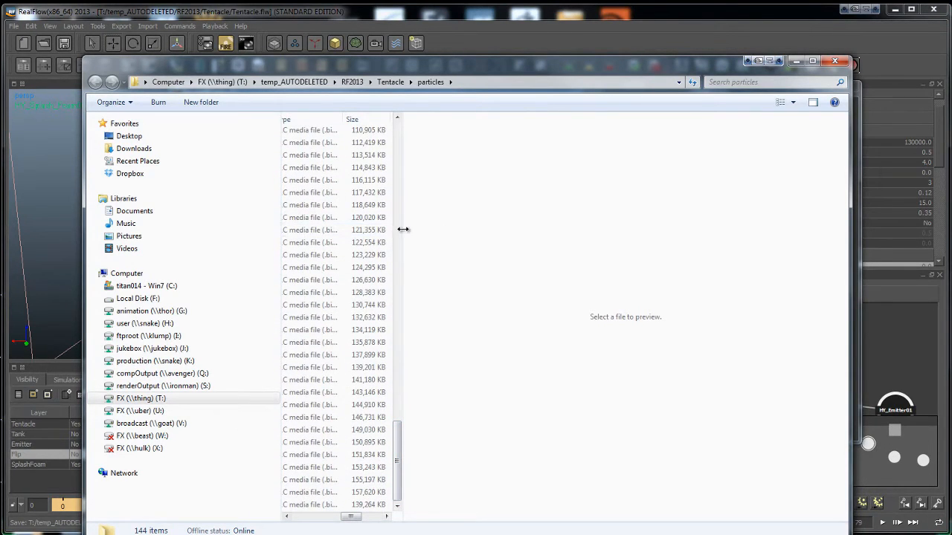
{"action": "left_click_drag", "start_coordinate": [402, 229], "coordinate": [527, 238]}
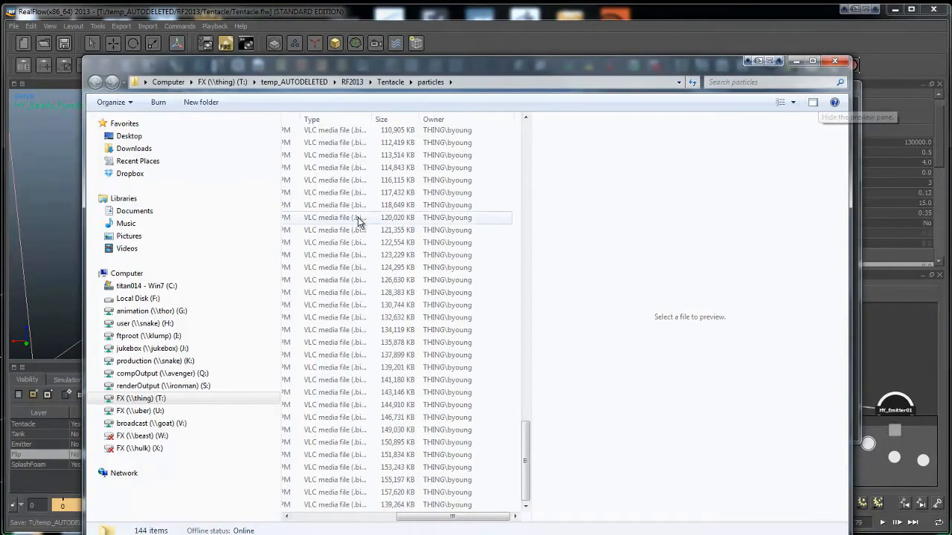
{"action": "left_click_drag", "start_coordinate": [435, 517], "coordinate": [335, 516]}
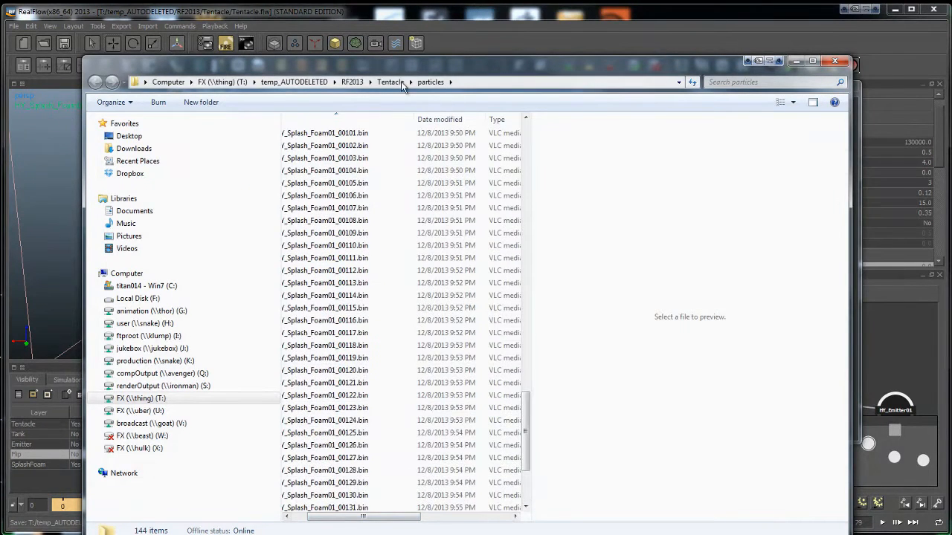
Go up to the Tentacle folder and check the total size of its particles folder in the folder properties
{"action": "left_click", "coordinate": [400, 82]}
{"action": "right_click", "coordinate": [330, 224]}
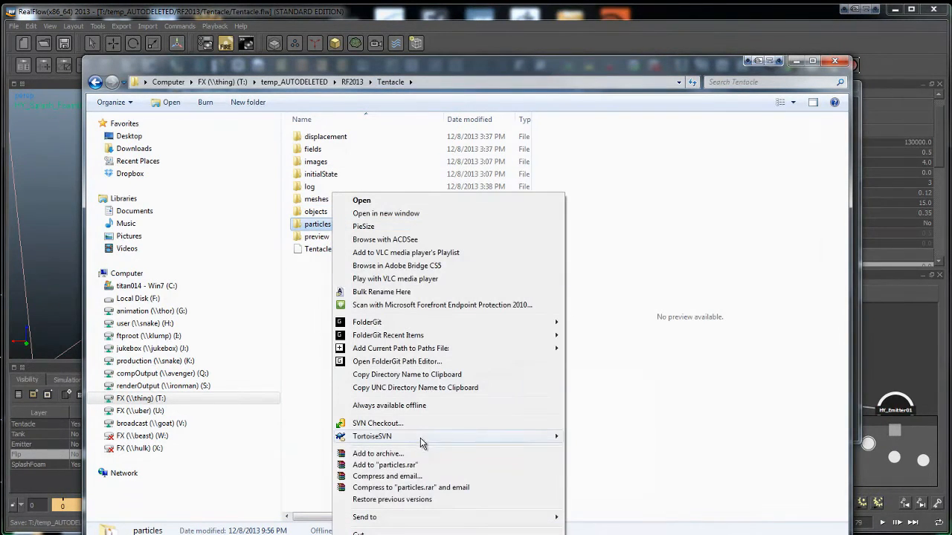
{"action": "key", "text": "Escape"}
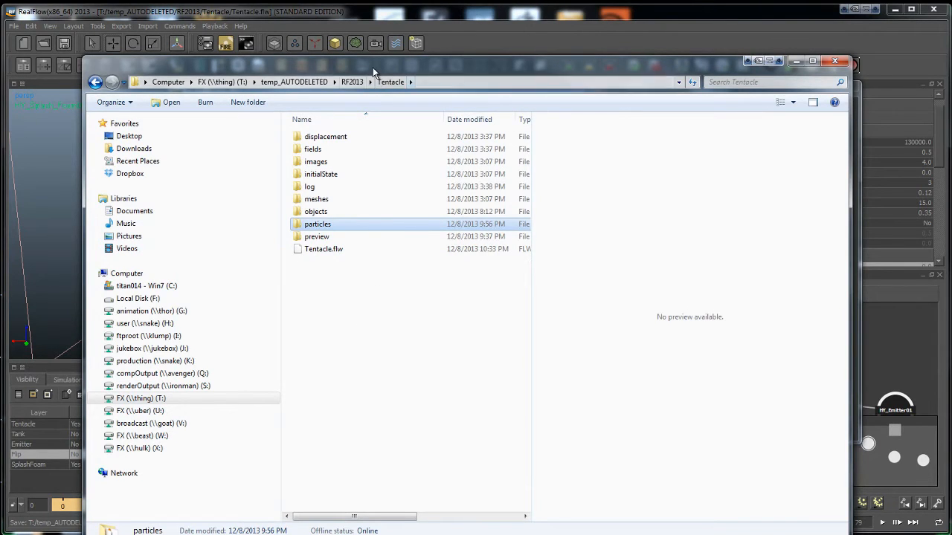
{"action": "left_click_drag", "start_coordinate": [373, 67], "coordinate": [398, 61]}
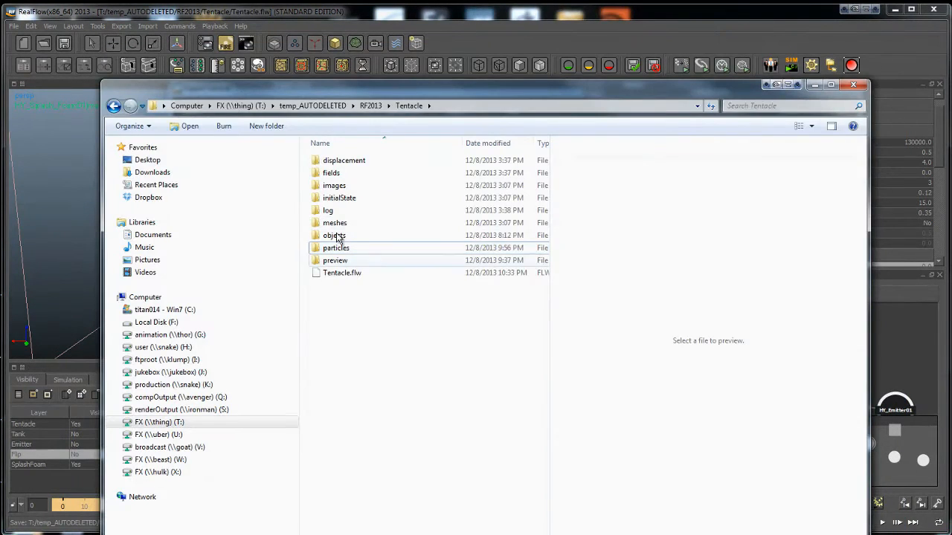
{"action": "left_click", "coordinate": [335, 237]}
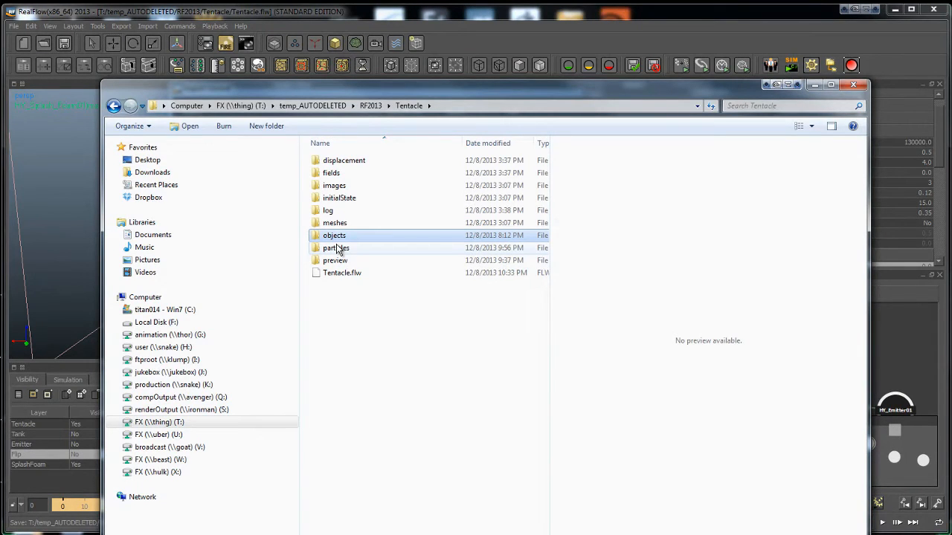
{"action": "double_click", "coordinate": [338, 250], "text": "alt"}
{"action": "left_click_drag", "start_coordinate": [380, 232], "coordinate": [334, 220]}
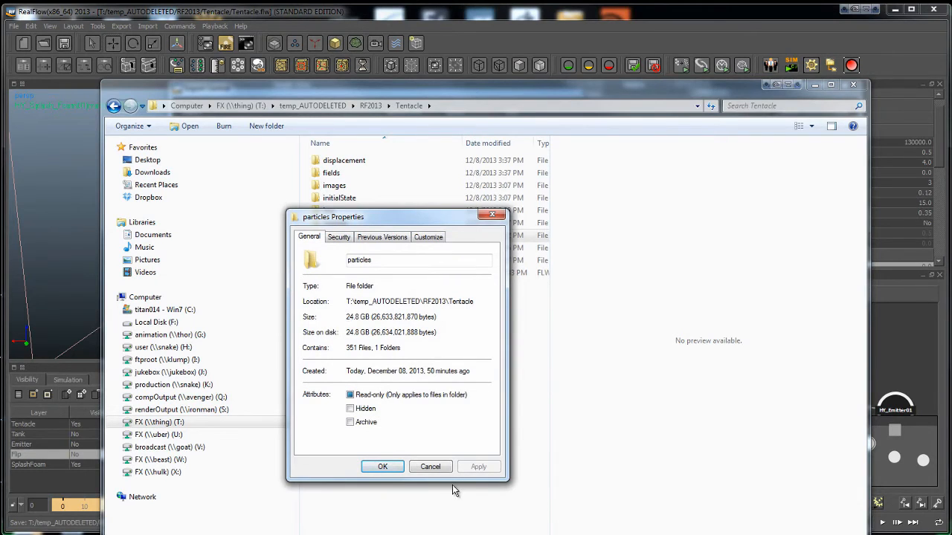
{"action": "left_click", "coordinate": [431, 466]}
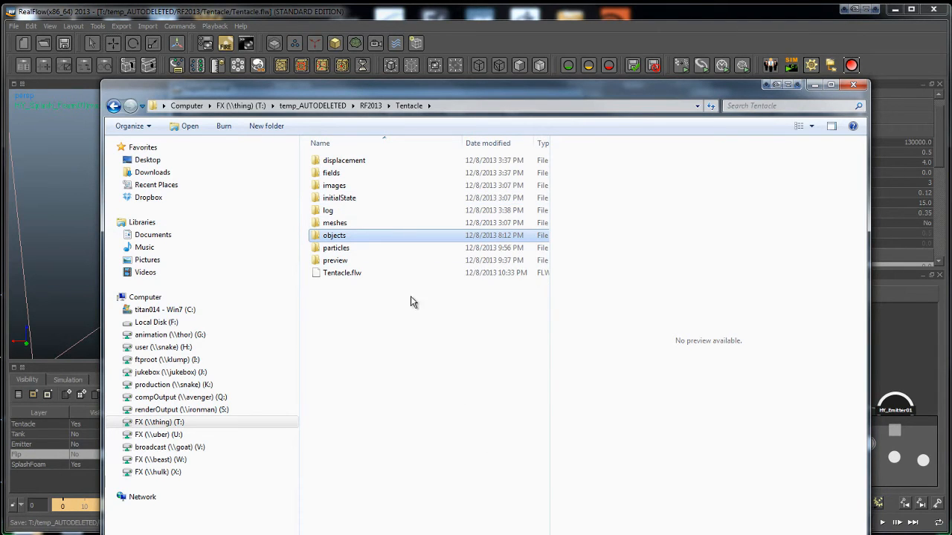
Close the file browser and select the Hybrido Meshes category in Export Central
{"action": "left_click", "coordinate": [853, 84]}
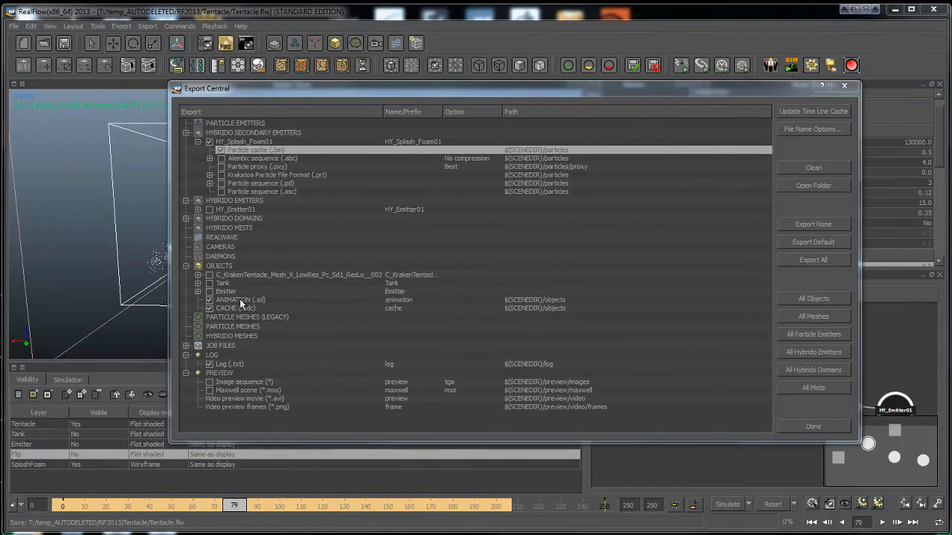
{"action": "left_click", "coordinate": [229, 337]}
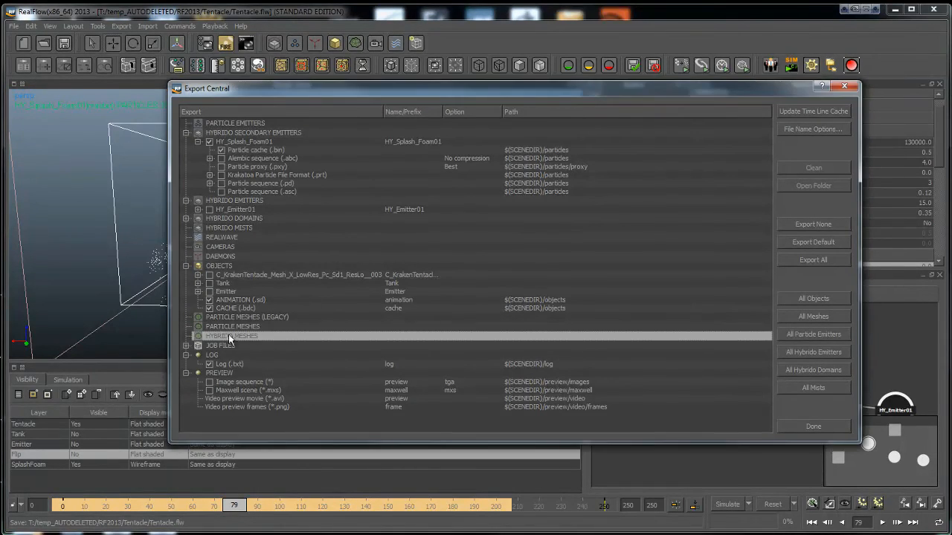